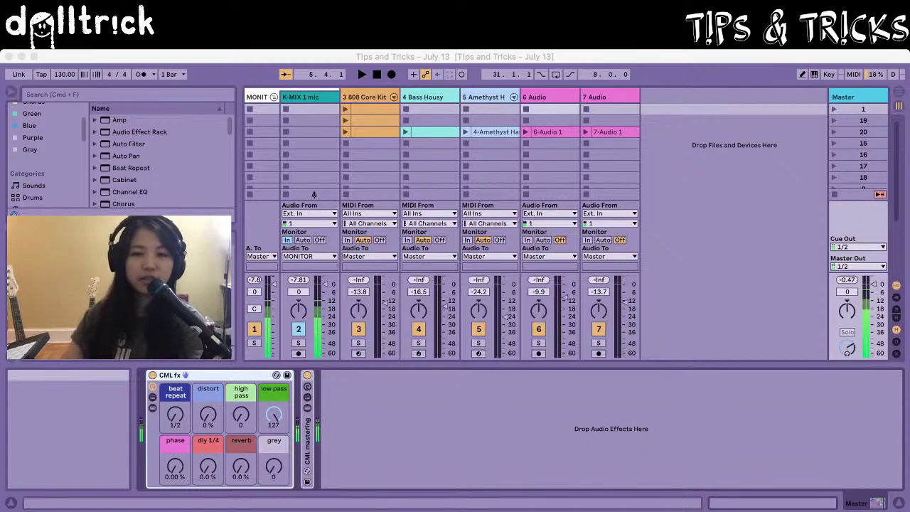
# Play the three 808 Core Kit drum clips one after another, ending with the one in scene 20.
pyautogui.press('super+Tab')
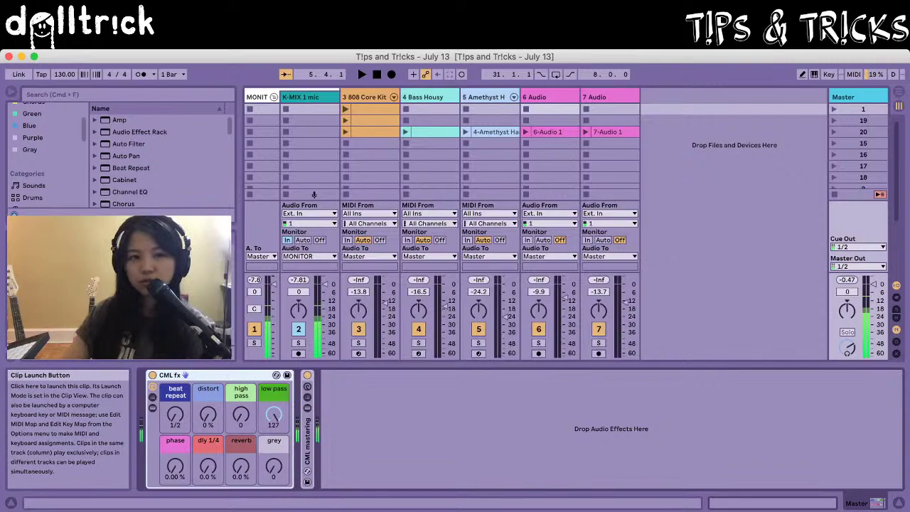
pyautogui.click(346, 109)
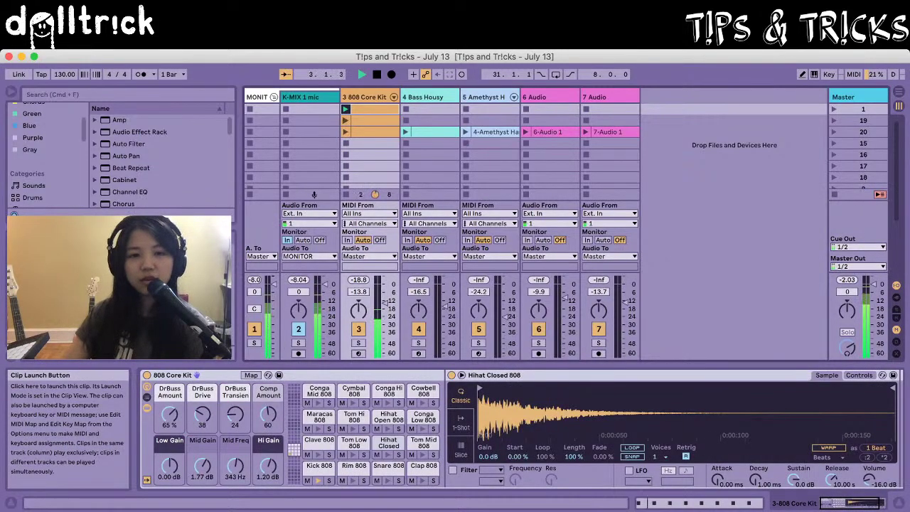
pyautogui.click(345, 120)
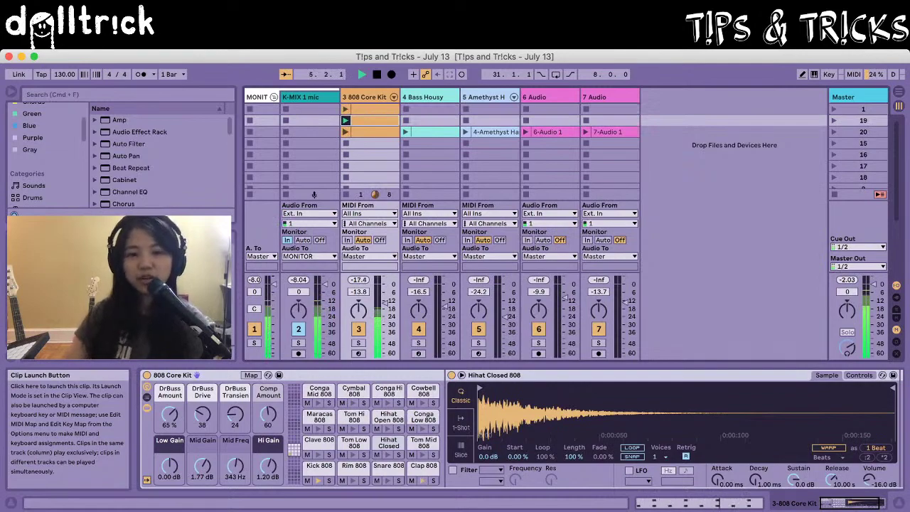
pyautogui.click(345, 133)
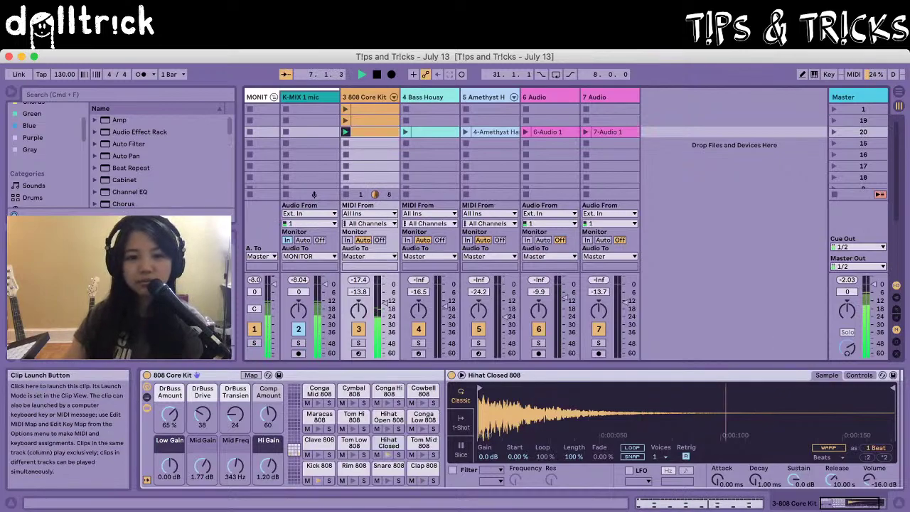
# Launch the Bass Housy, Amethyst Harp and both audio clips in scene 20, and lower audio tracks 6 and 7 to -14.0 and -19.0 dB.
pyautogui.click(405, 132)
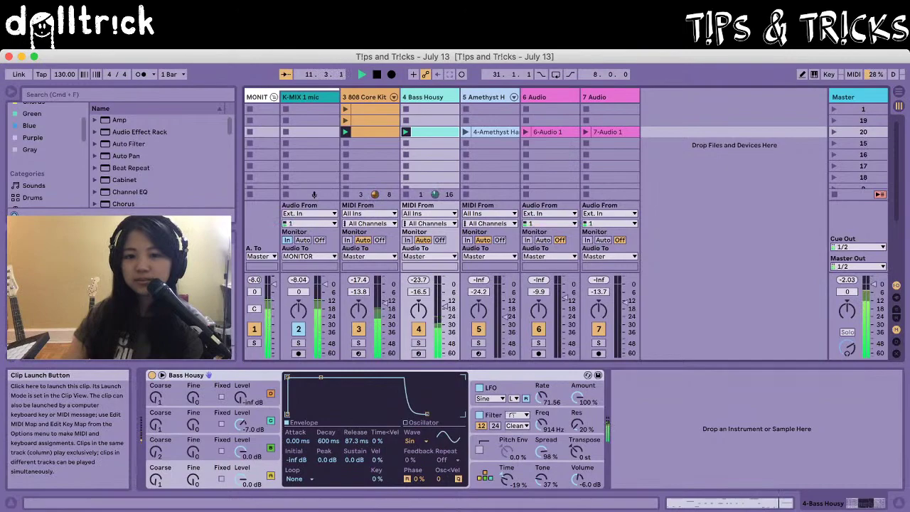
pyautogui.click(466, 131)
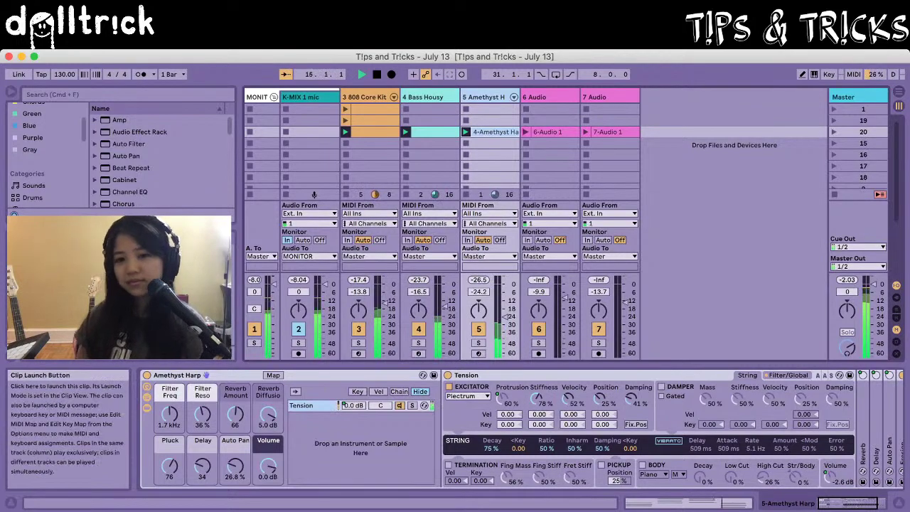
pyautogui.click(525, 131)
pyautogui.click(586, 131)
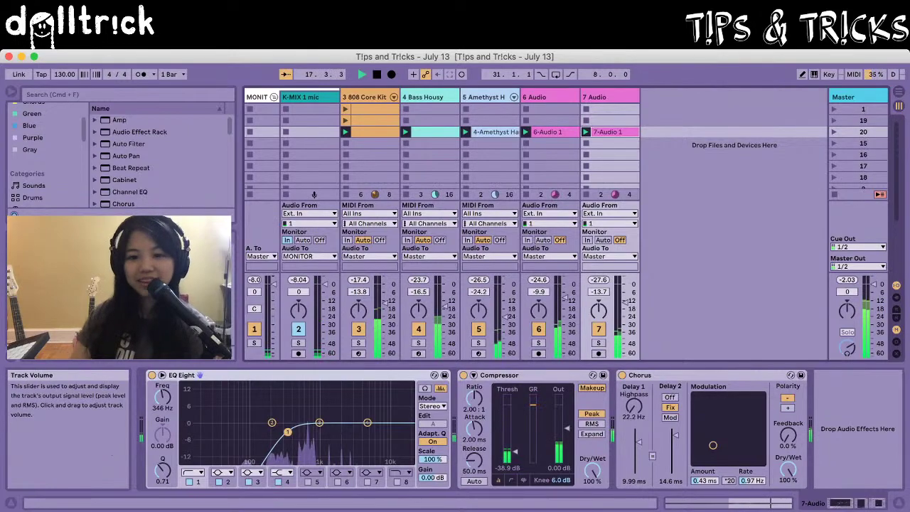
pyautogui.moveTo(566, 297); pyautogui.dragTo(566, 302)
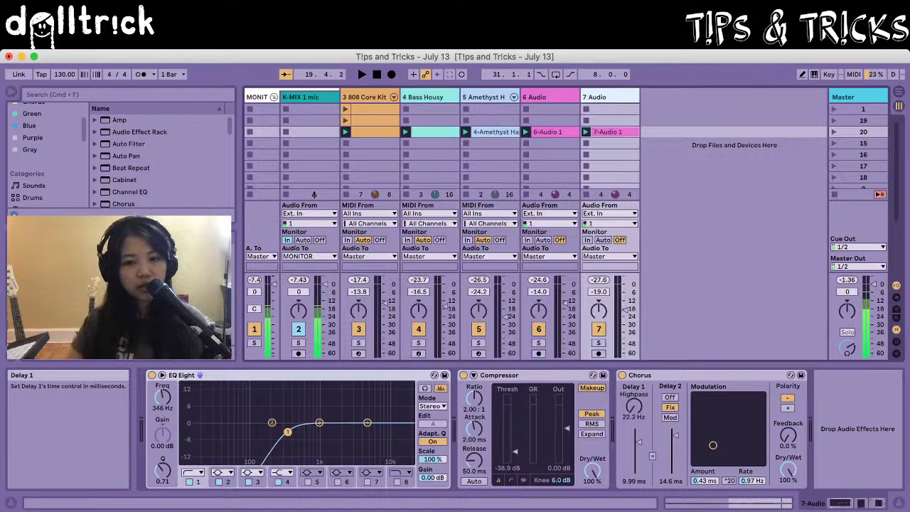
# Show the notes of the Bass Housy clip, and return to the device chain of the Master track.
pyautogui.click(434, 132)
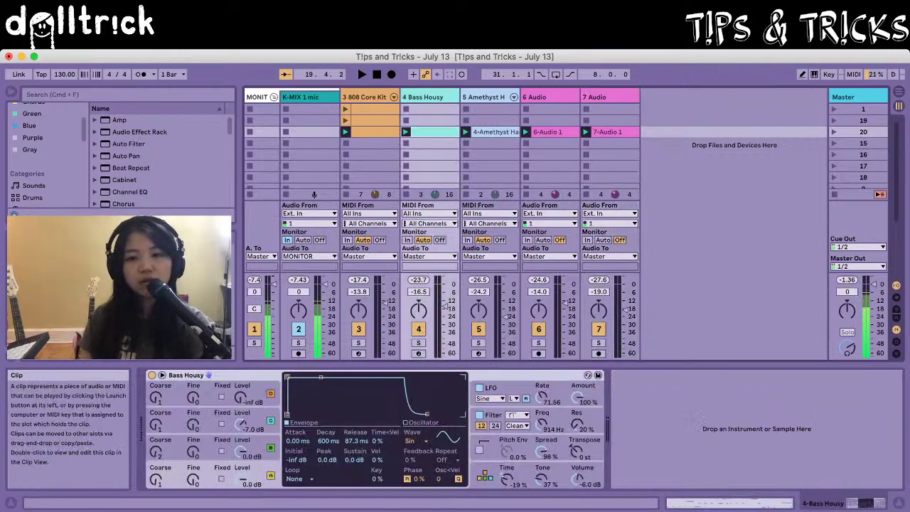
pyautogui.doubleClick(435, 132)
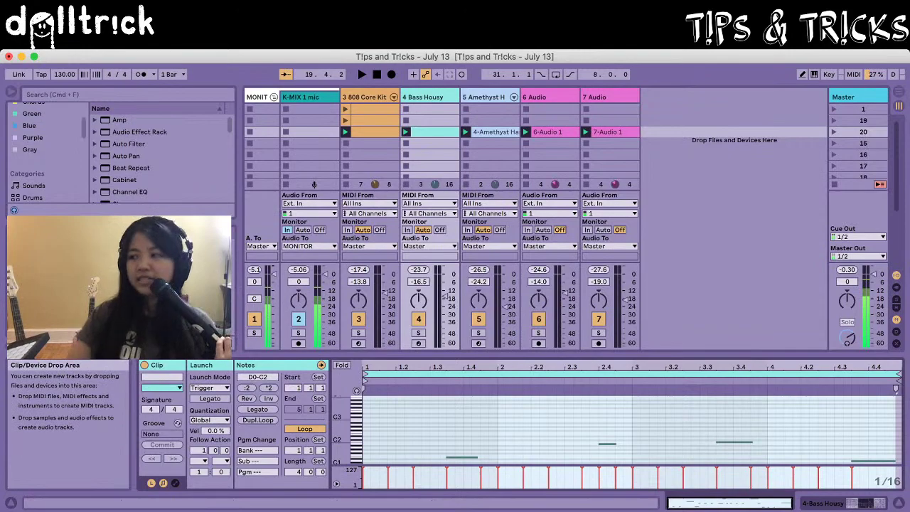
pyautogui.click(857, 98)
pyautogui.hotkey('shift', 'Tab')
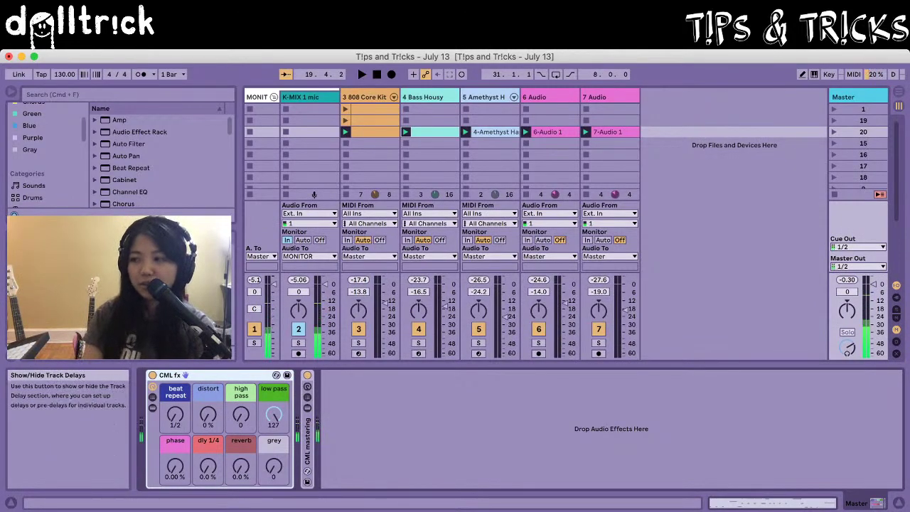
# Launch scene 20 so that all its clips play together.
pyautogui.press('super+Tab')
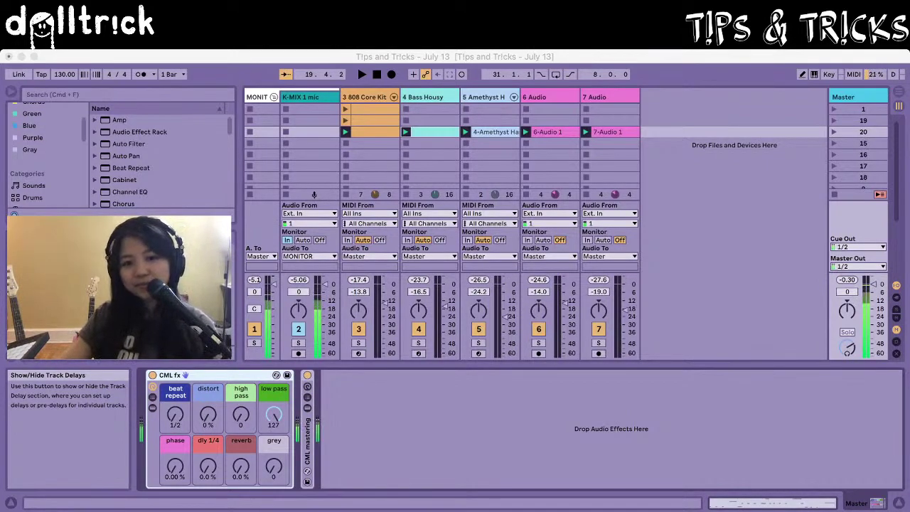
pyautogui.click(834, 132)
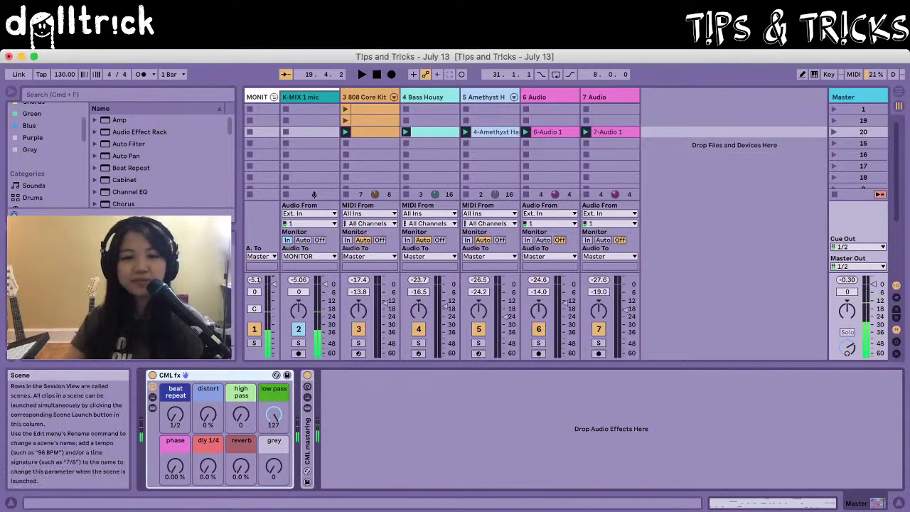
pyautogui.click(835, 132)
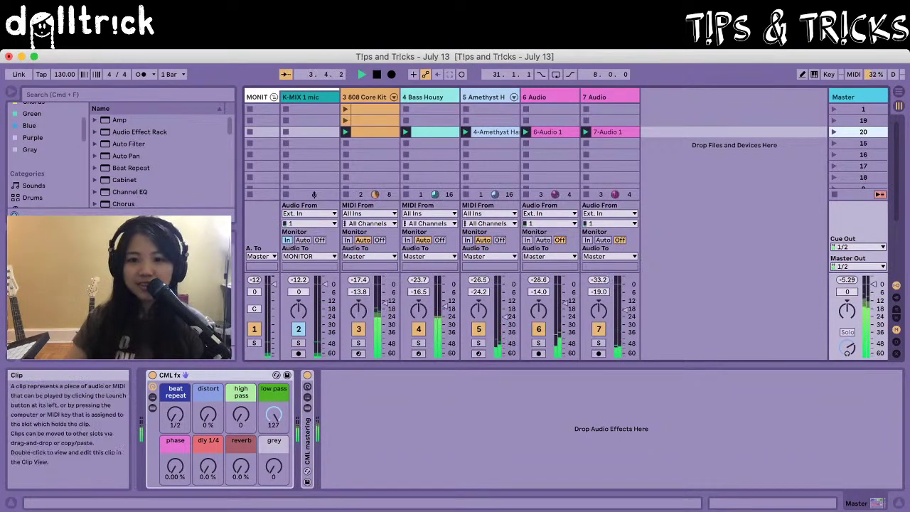
# Adjust the volumes of tracks 3 to 7 together, bringing track 7 to -17.7 dB, and display the Master track's devices.
pyautogui.click(364, 97)
pyautogui.keyDown('shift'); pyautogui.click(604, 98); pyautogui.keyUp('shift')
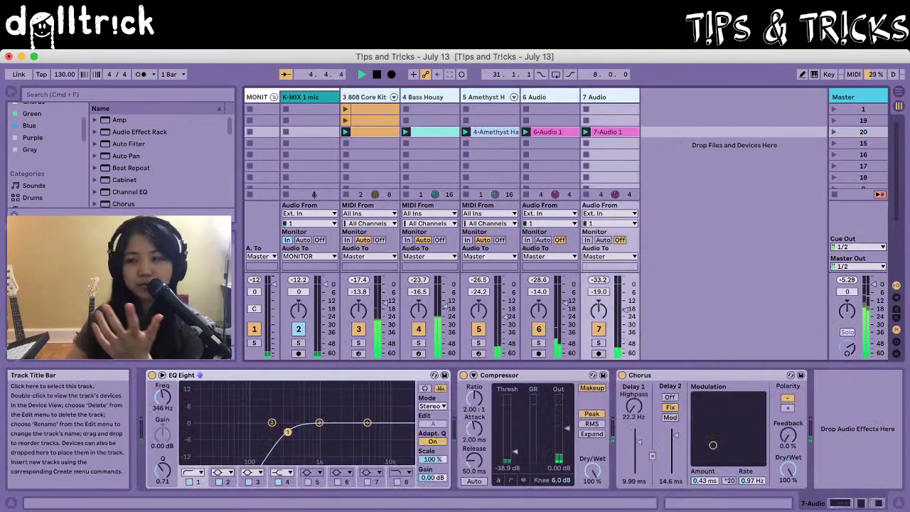
pyautogui.moveTo(626, 322); pyautogui.dragTo(625, 326)
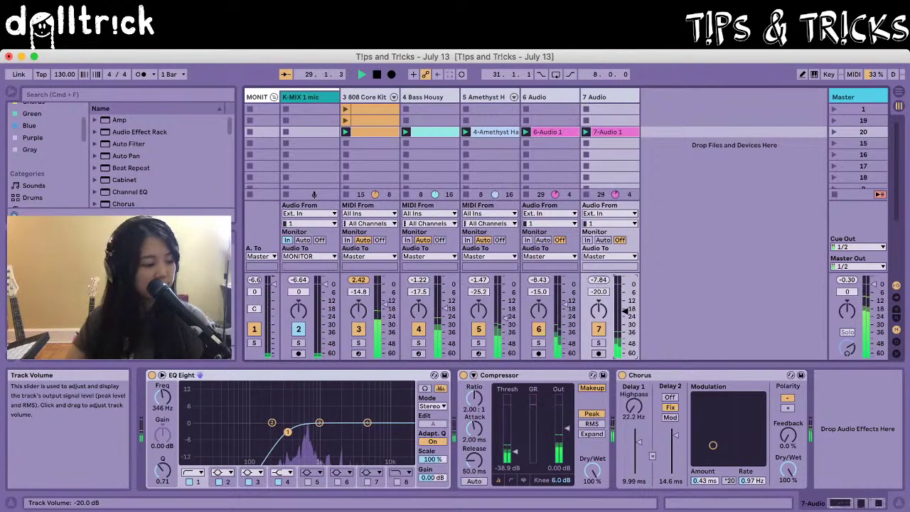
pyautogui.click(848, 347)
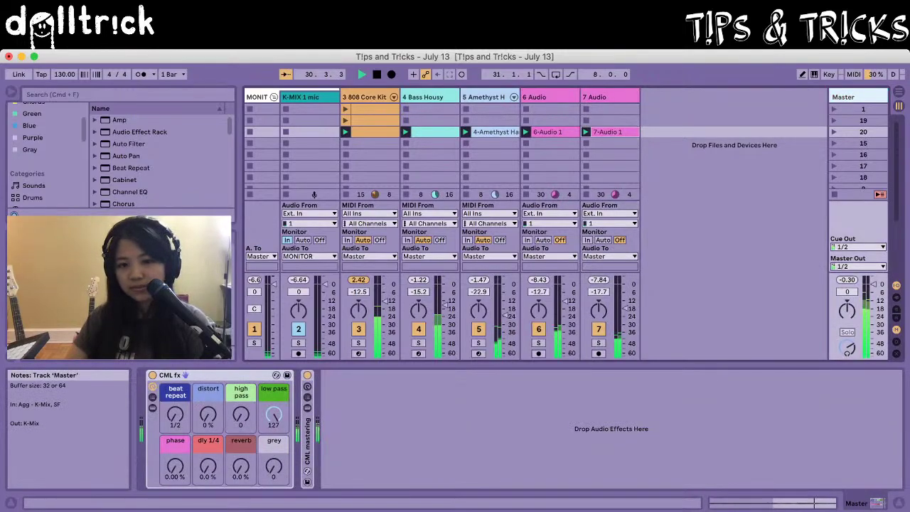
# Audition the beat repeat, distort and high pass macros of the CML fx rack, and sweep low pass down to 13 and back to 127.
pyautogui.moveTo(174, 415); pyautogui.dragTo(240, 412)
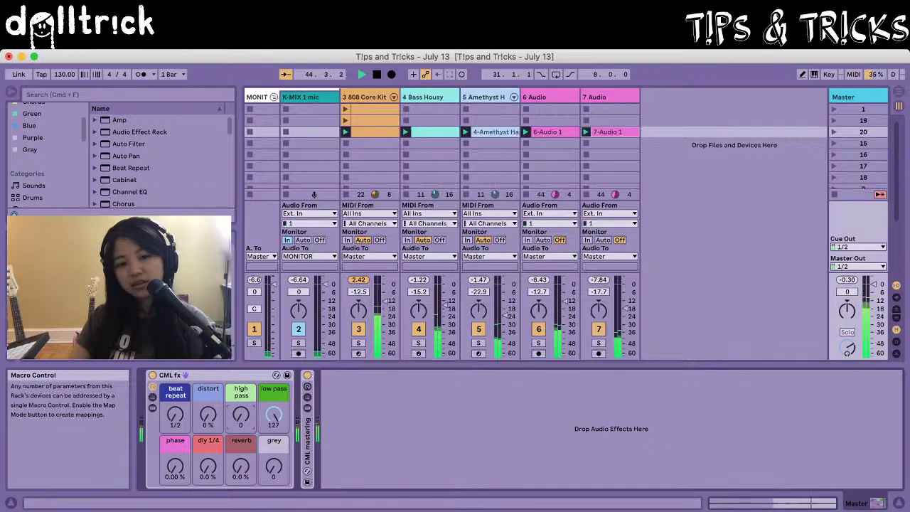
pyautogui.moveTo(273, 414); pyautogui.dragTo(274, 466)
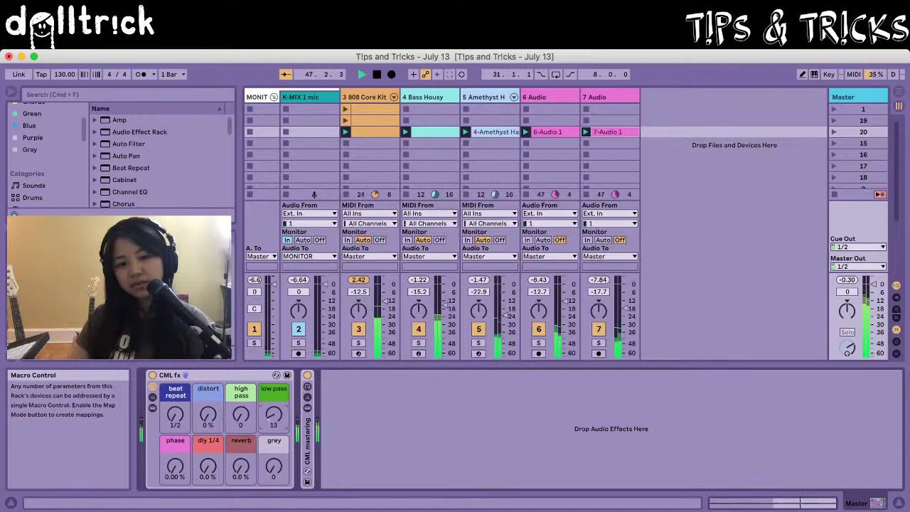
pyautogui.moveTo(274, 466); pyautogui.dragTo(273, 424)
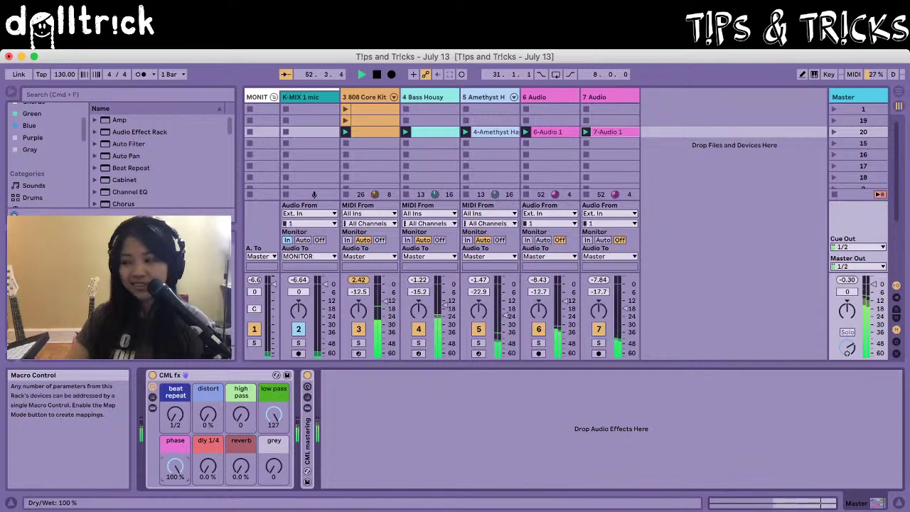
# Audition phase at 100 %, the quarter-note delay at about 60 %, reverb and grey on the CML fx rack, returning each macro to zero.
pyautogui.moveTo(175, 466); pyautogui.dragTo(174, 506)
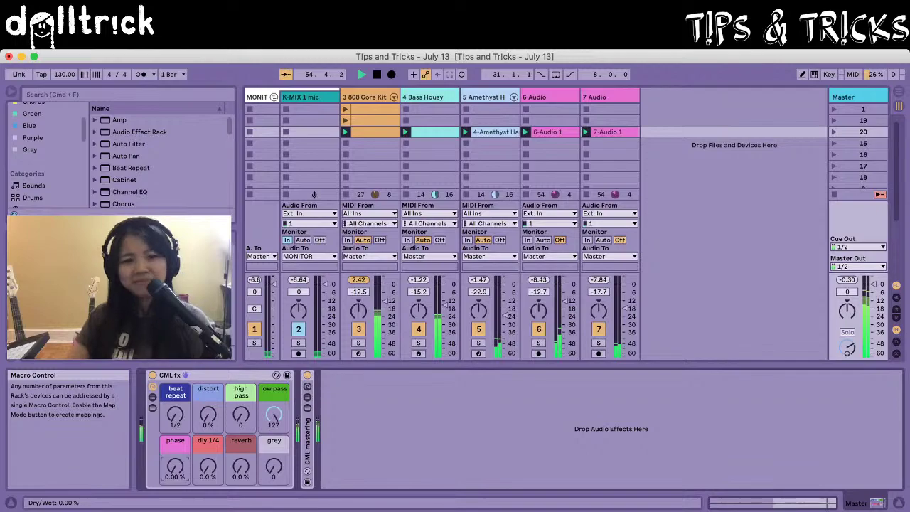
pyautogui.moveTo(207, 475); pyautogui.dragTo(208, 455)
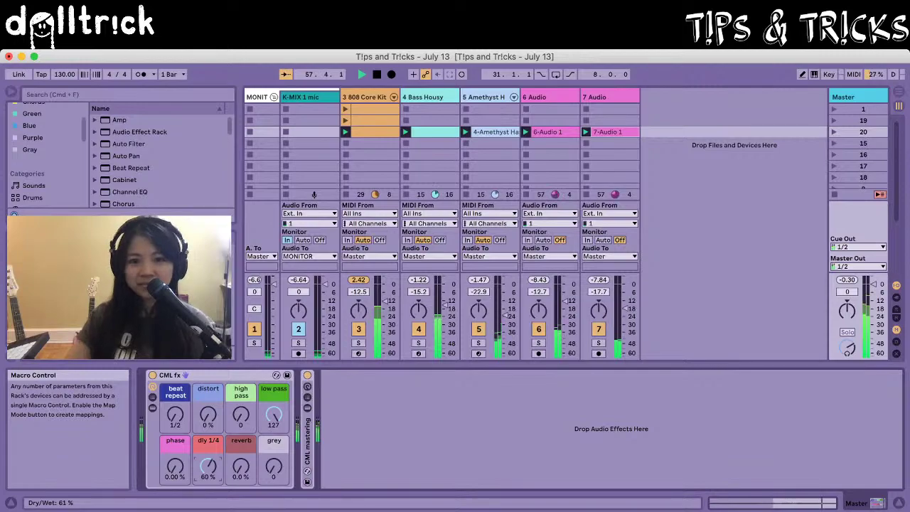
pyautogui.moveTo(241, 469); pyautogui.dragTo(274, 471)
# Stop the playing clips by launching the empty scene 15, and restart playback with scene 20.
pyautogui.click(834, 144)
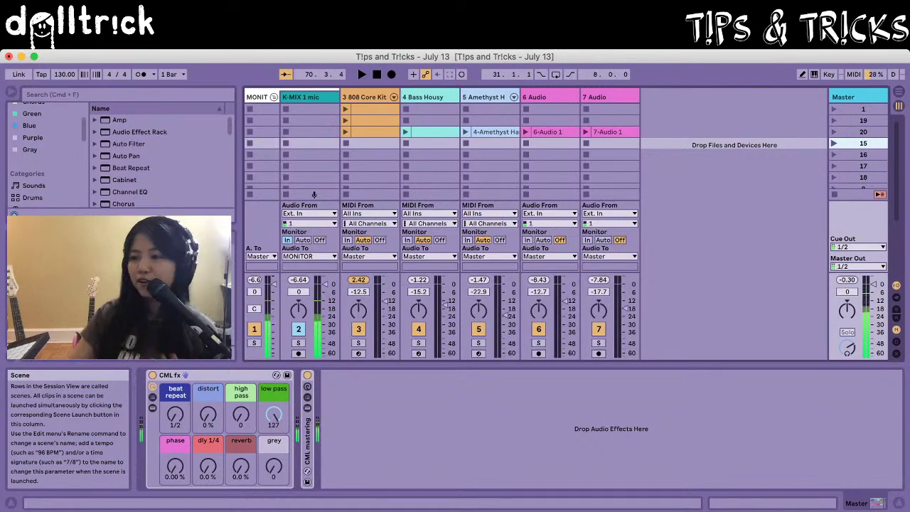
pyautogui.press('super+Tab')
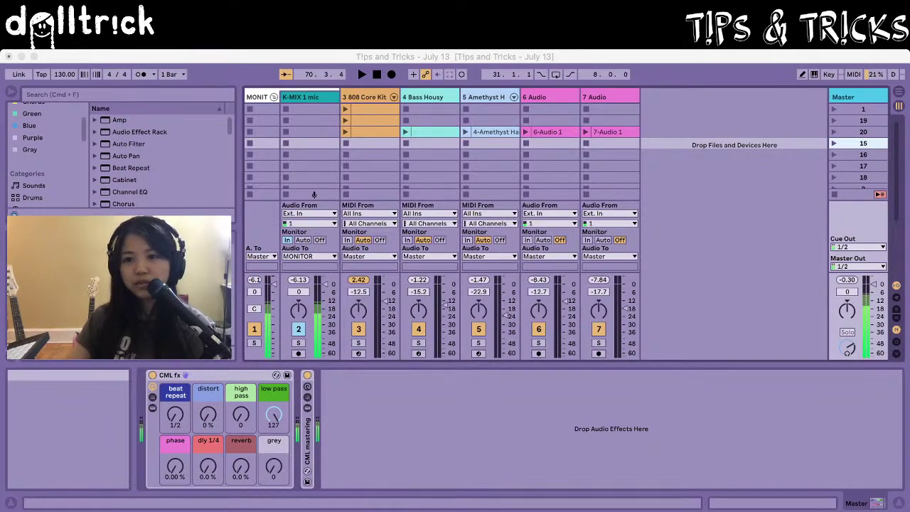
pyautogui.press('super+Tab')
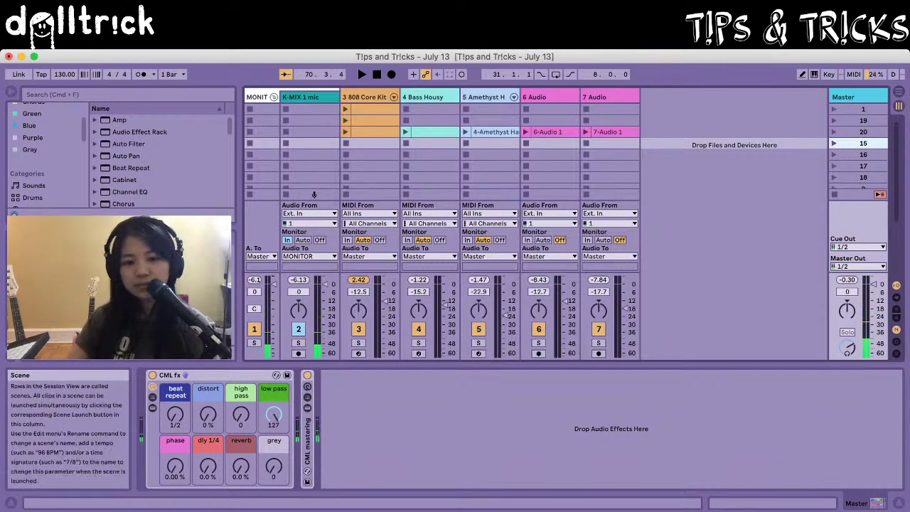
pyautogui.click(834, 132)
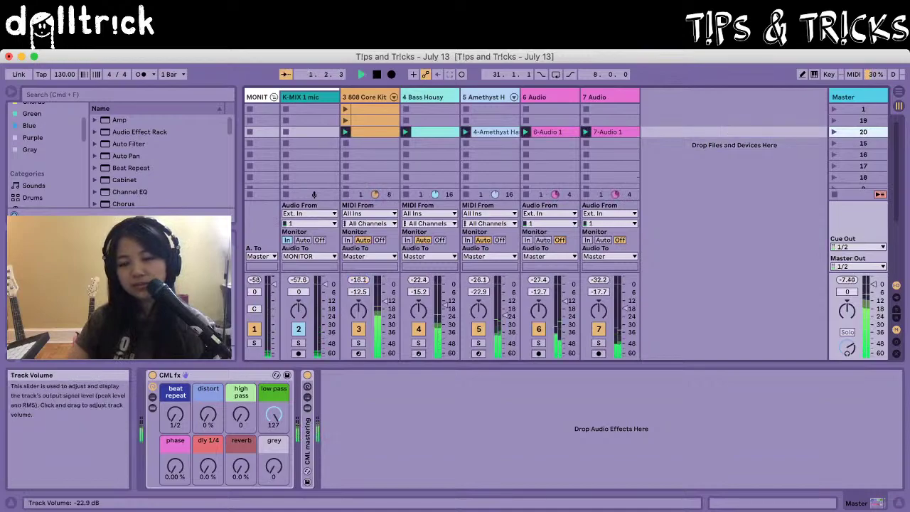
# Sweep the high pass macro up and back, and set high pass to 65, low pass to 82 and distort to 19 %.
pyautogui.moveTo(241, 414); pyautogui.dragTo(241, 366)
pyautogui.moveTo(241, 414); pyautogui.dragTo(240, 454)
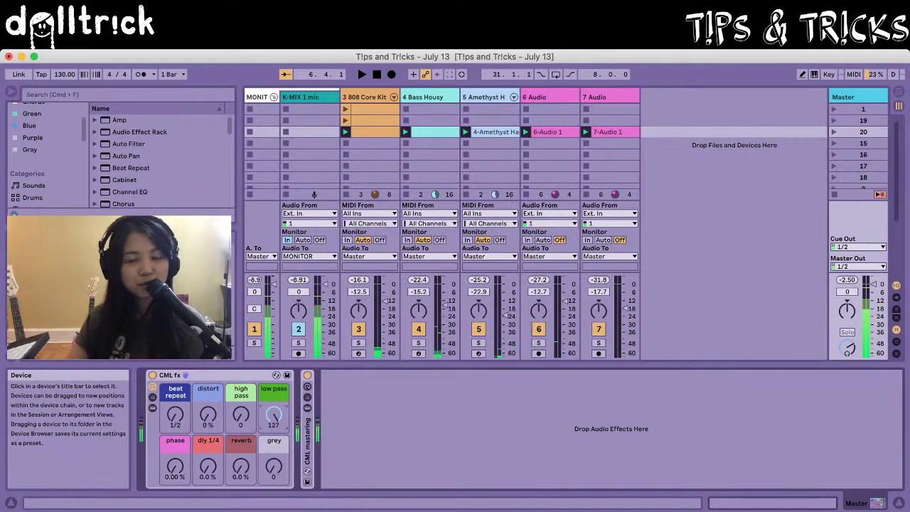
pyautogui.moveTo(241, 415); pyautogui.dragTo(241, 386)
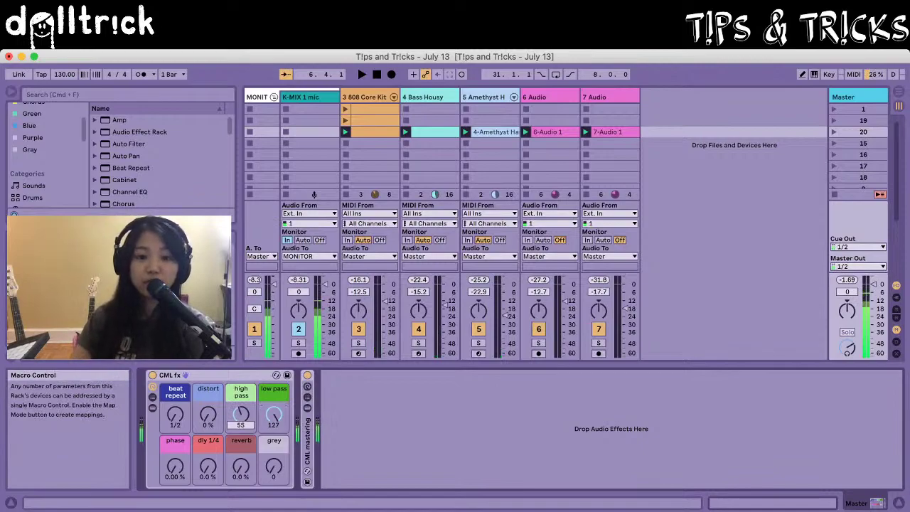
pyautogui.moveTo(273, 415); pyautogui.dragTo(273, 448)
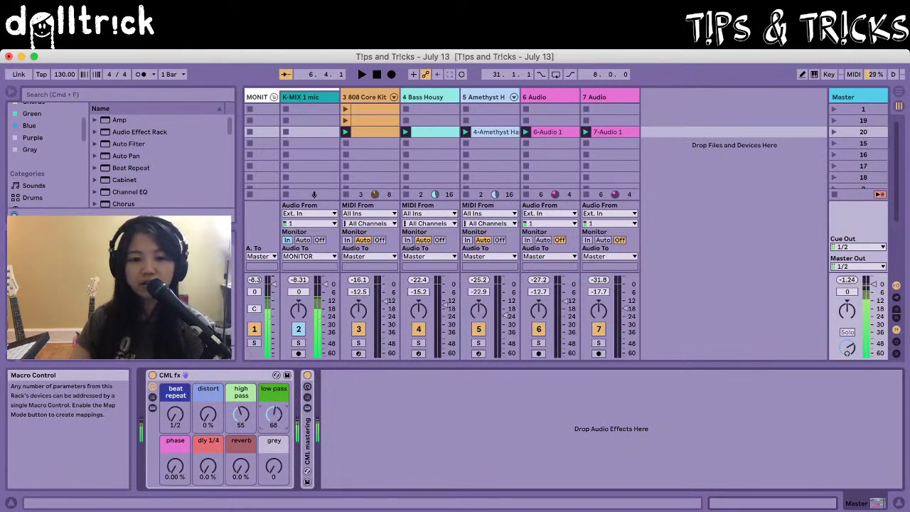
pyautogui.moveTo(240, 415); pyautogui.dragTo(241, 409)
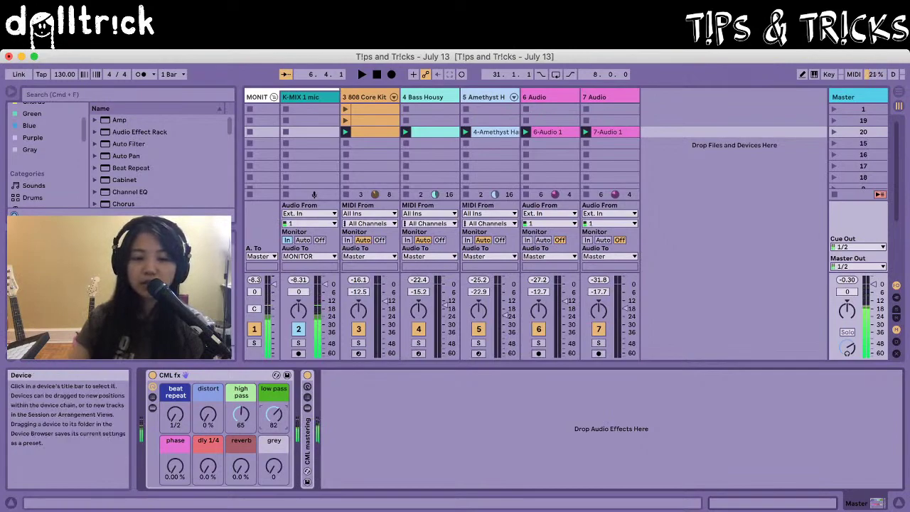
pyautogui.moveTo(208, 415)
pyautogui.mouseDown()
pyautogui.moveTo(208, 393)
pyautogui.moveTo(208, 400)
pyautogui.mouseUp()
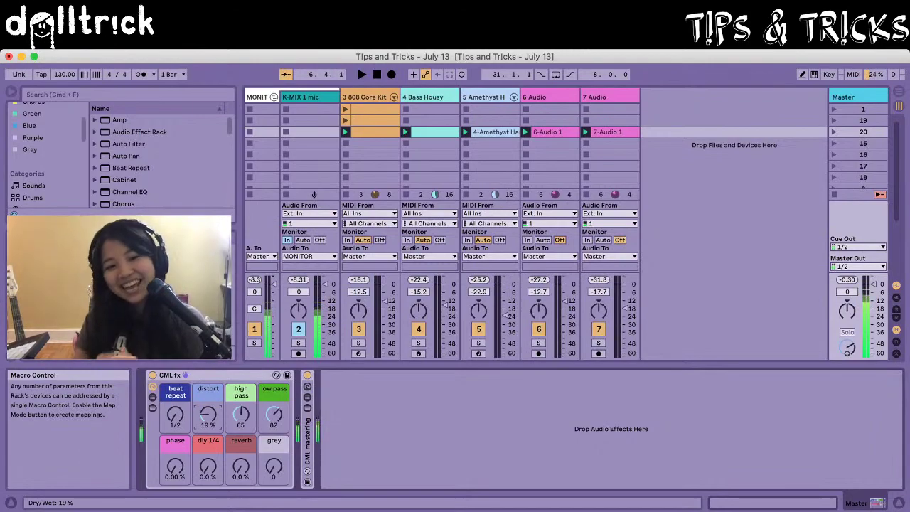
# Reset the distort and high pass macros to 0 and the low pass macro to 127.
pyautogui.doubleClick(207, 415)
pyautogui.doubleClick(241, 415)
pyautogui.doubleClick(274, 414)
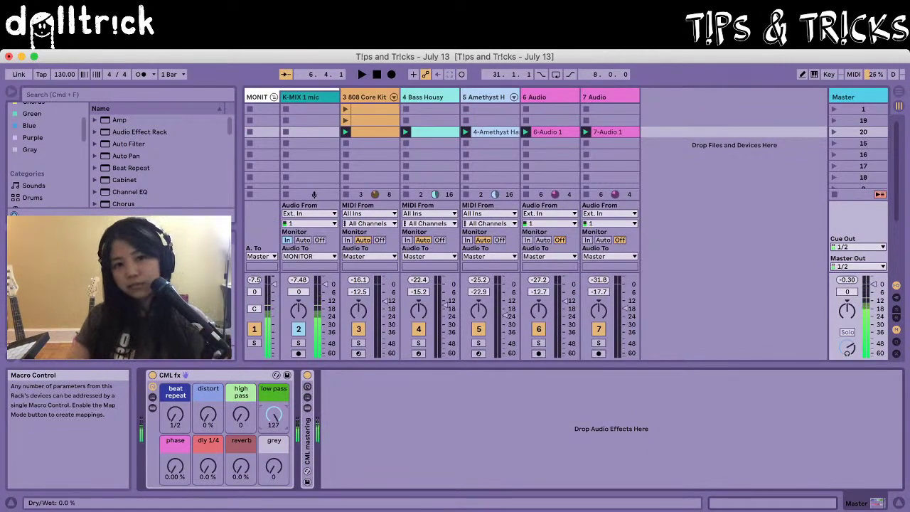
# Try the reverb macro, the quarter-note delay at 22 % and the grey macro on the voice, returning each to zero.
pyautogui.click(241, 477)
pyautogui.moveTo(241, 467); pyautogui.dragTo(208, 466)
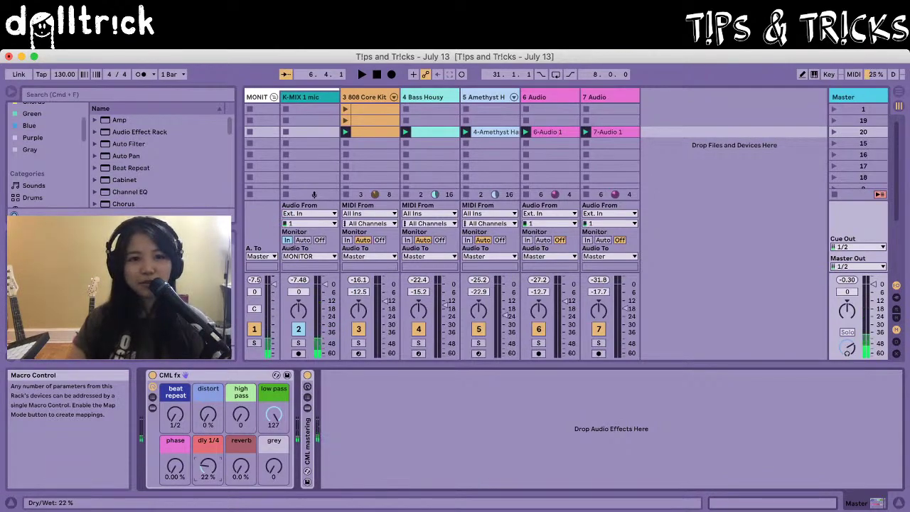
pyautogui.moveTo(274, 466)
pyautogui.mouseDown()
pyautogui.moveTo(274, 433)
pyautogui.moveTo(273, 466)
pyautogui.mouseUp()
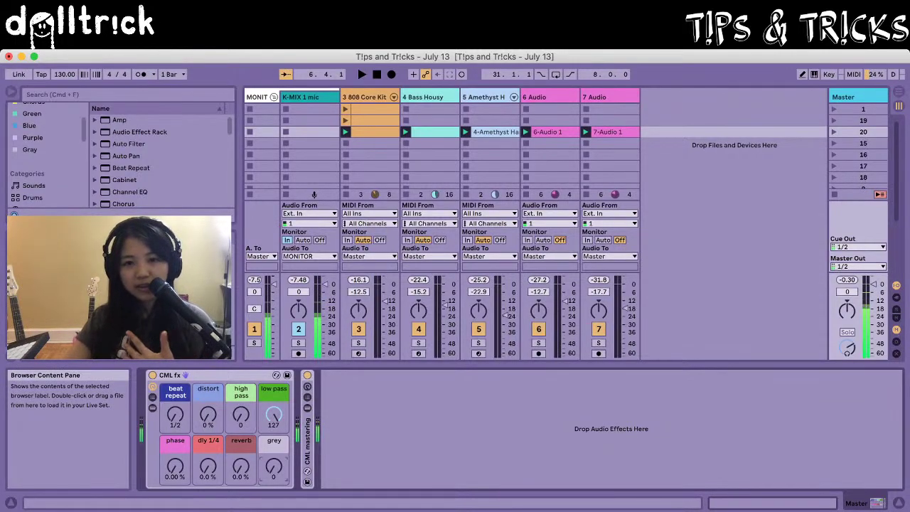
pyautogui.scroll(-1, 163, 156)
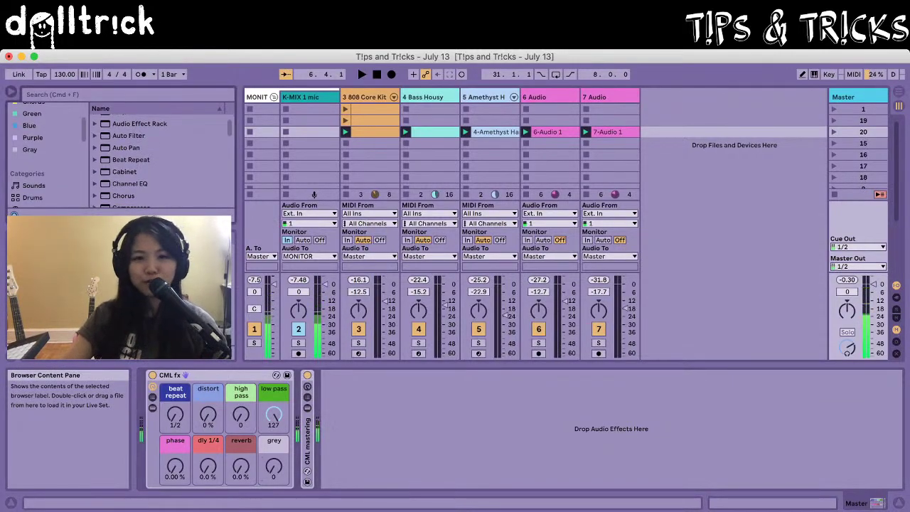
# Look through the list of available audio effects in the browser.
pyautogui.scroll(-3, 164, 156)
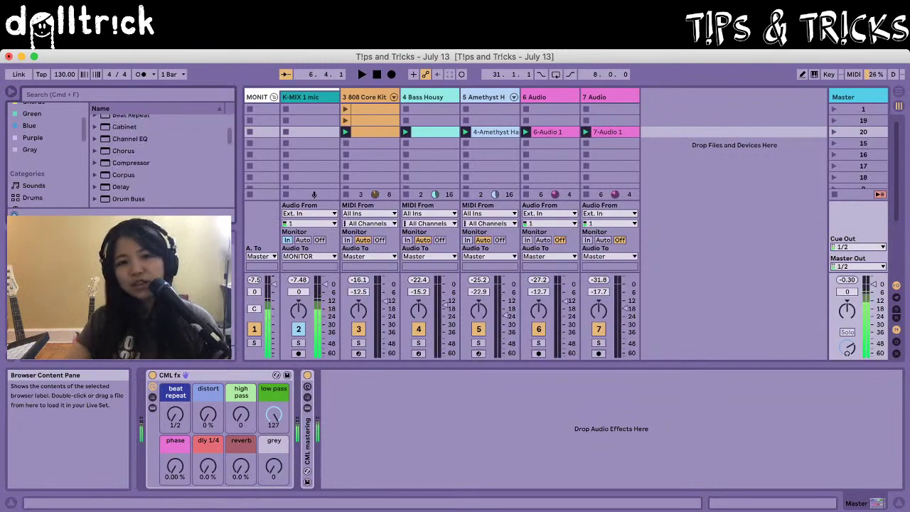
pyautogui.scroll(-6, 163, 157)
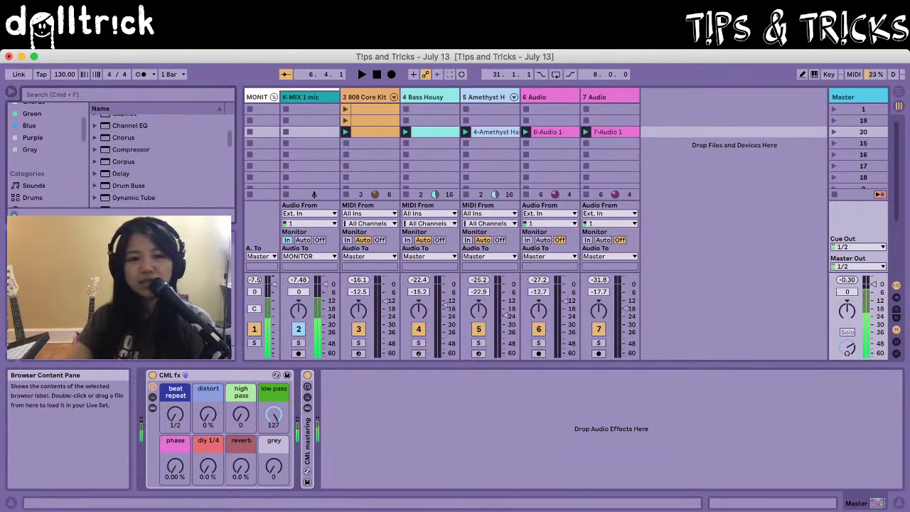
pyautogui.scroll(-5, 163, 157)
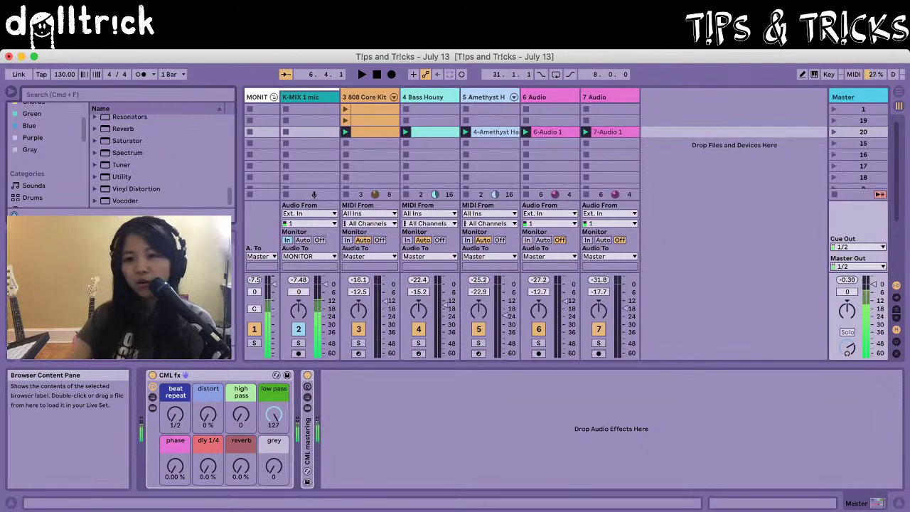
pyautogui.scroll(15, 163, 156)
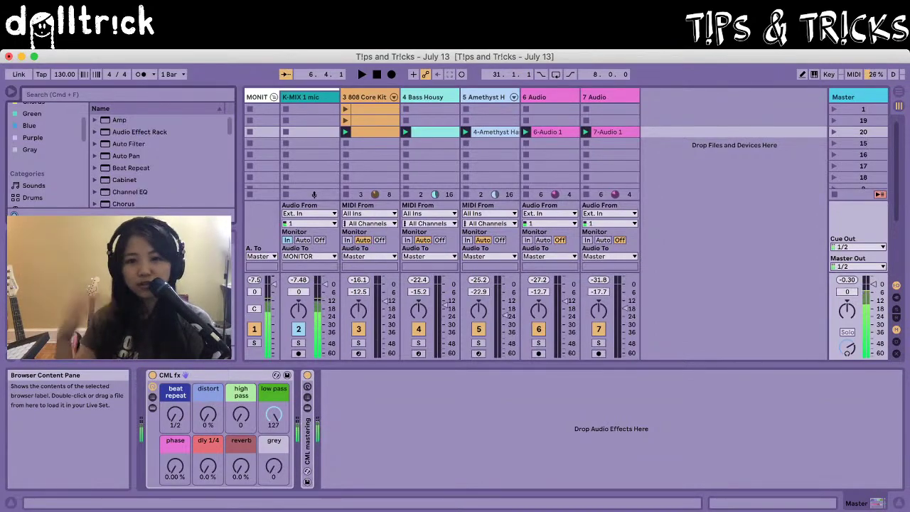
pyautogui.scroll(-15, 163, 156)
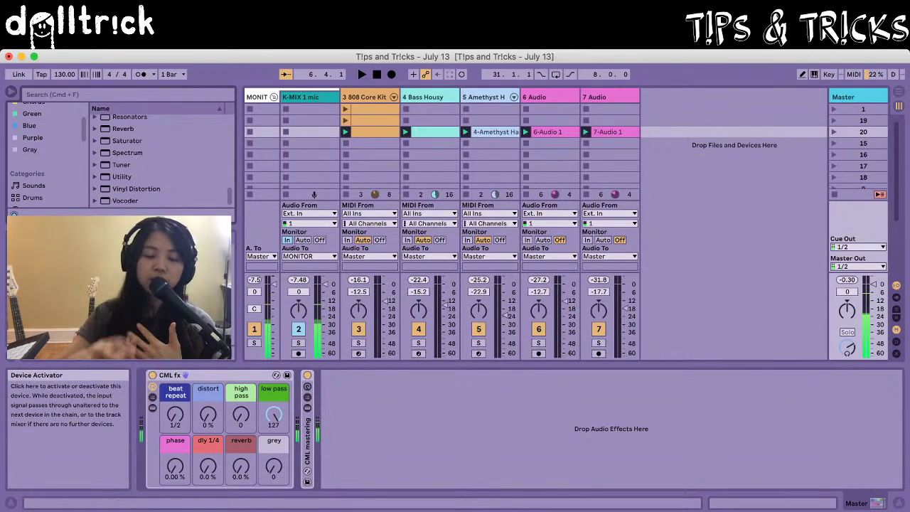
# Deactivate the CML fx rack and add a Delay audio effect in front of it on the Master track.
pyautogui.click(152, 375)
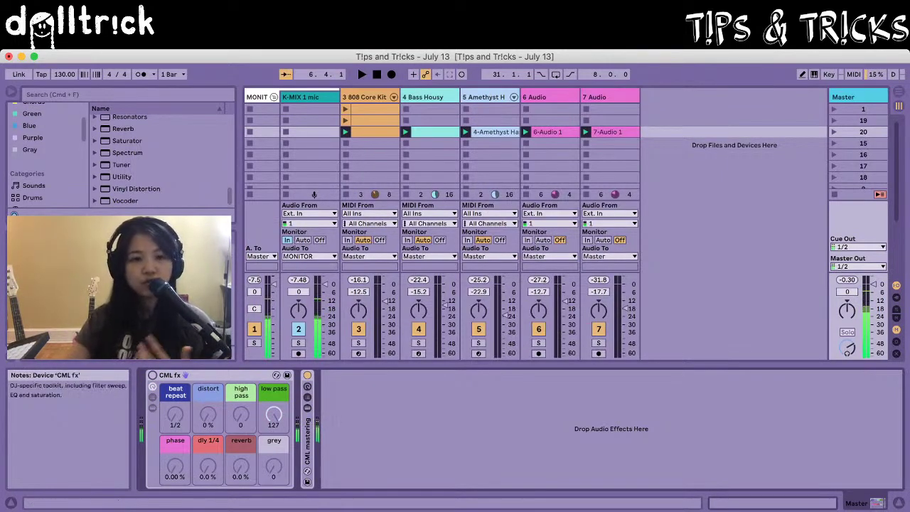
pyautogui.scroll(1, 160, 156)
pyautogui.scroll(10, 160, 156)
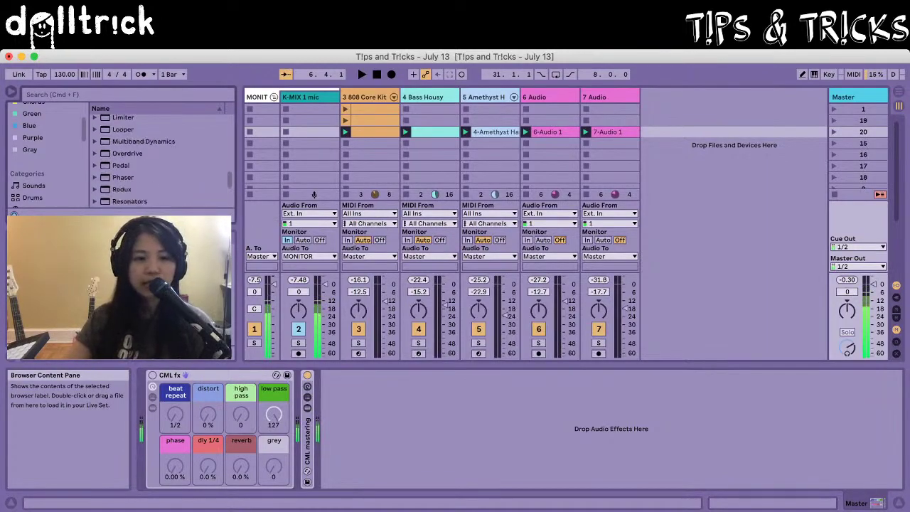
pyautogui.scroll(5, 159, 156)
pyautogui.scroll(-5, 160, 156)
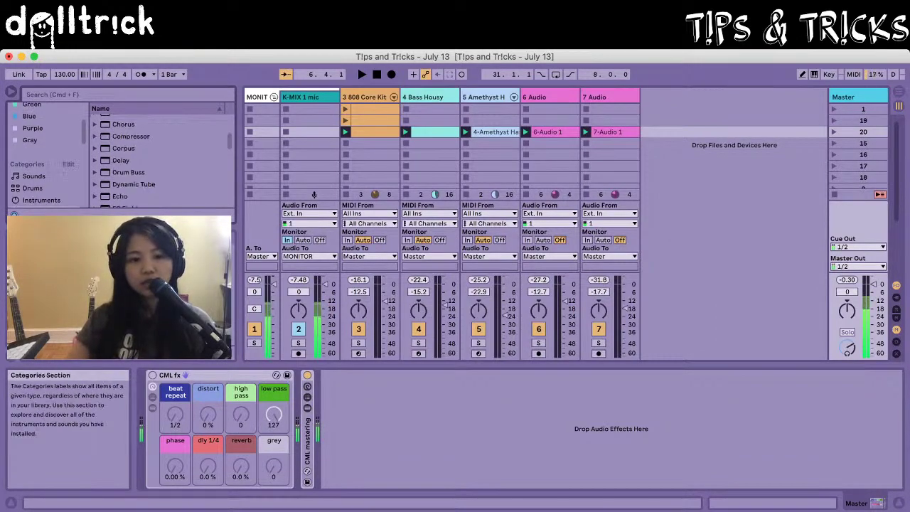
pyautogui.scroll(-4, 43, 157)
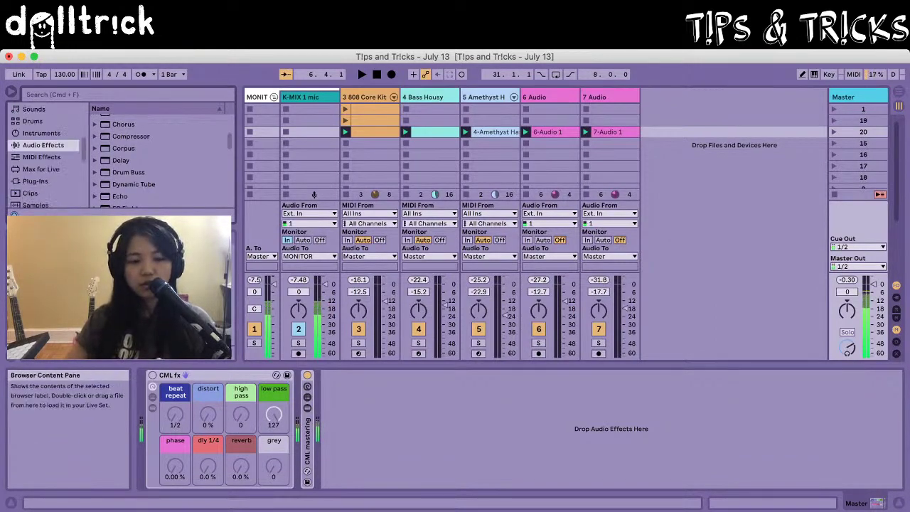
pyautogui.click(120, 161)
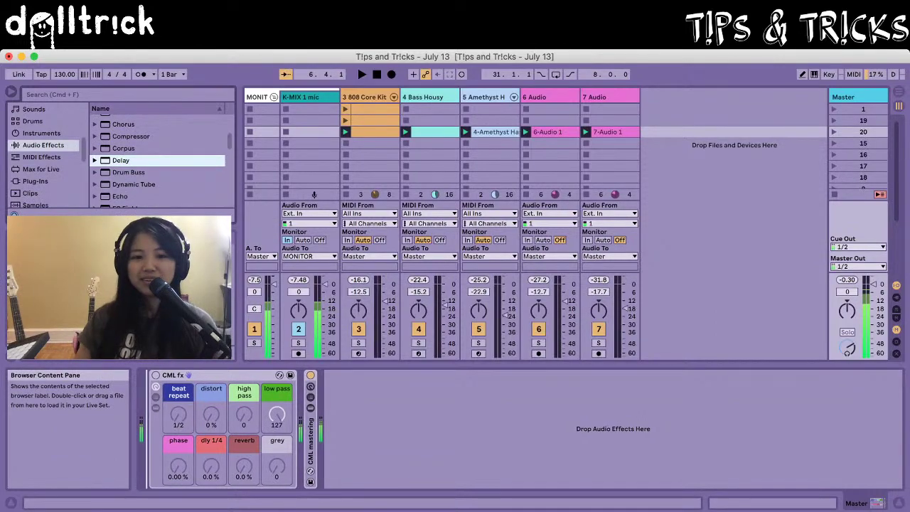
pyautogui.press('Return')
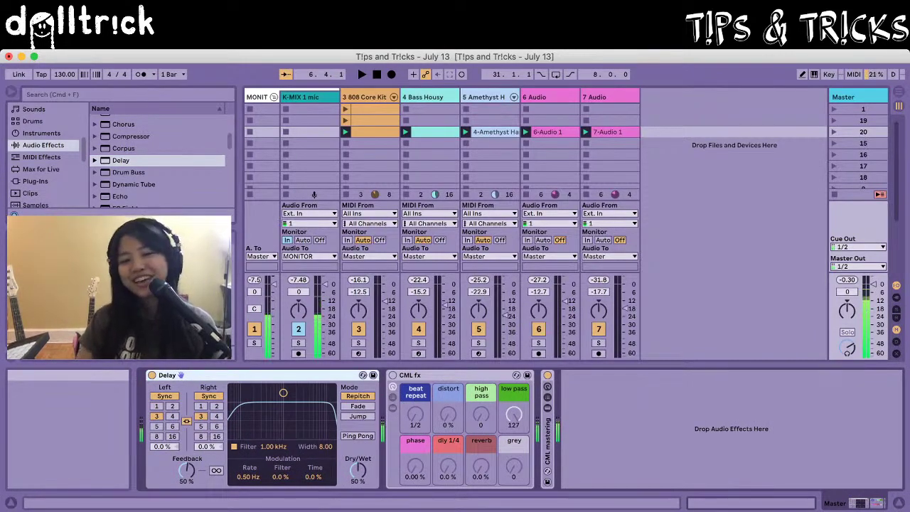
# Set the Delay's Dry/Wet to 0 %, try it raised to 47 %, and return it to 0 %.
pyautogui.moveTo(357, 470); pyautogui.dragTo(357, 501)
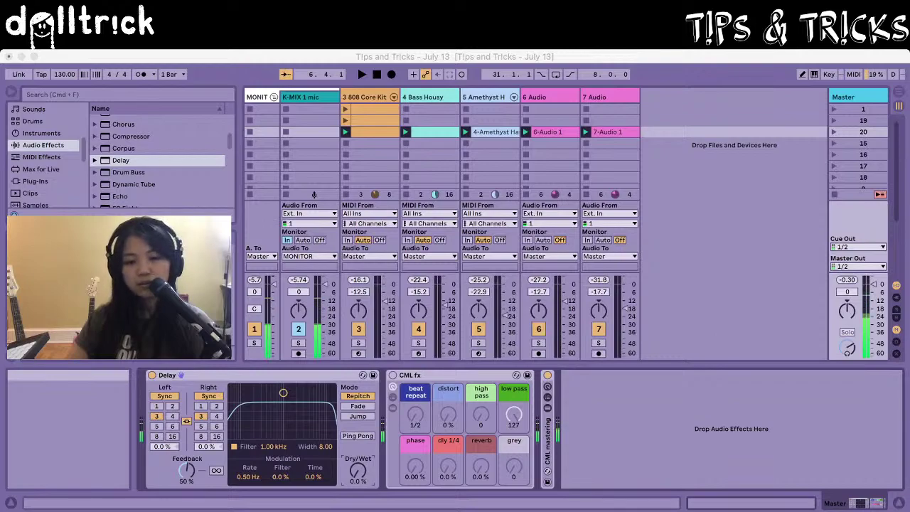
pyautogui.click(357, 469)
pyautogui.moveTo(358, 470); pyautogui.dragTo(358, 439)
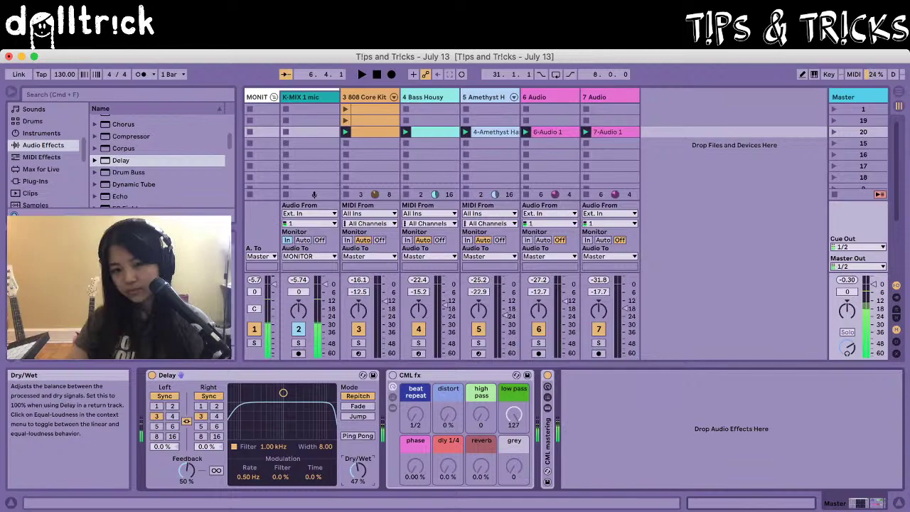
pyautogui.moveTo(358, 439); pyautogui.dragTo(358, 474)
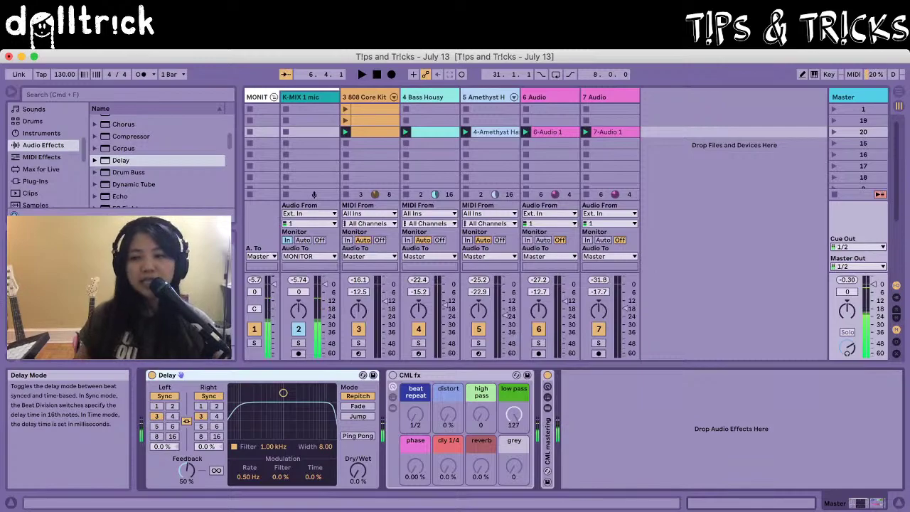
# Group the Delay into an Audio Effect Rack and show the rack's macro controls.
pyautogui.press('super+g')
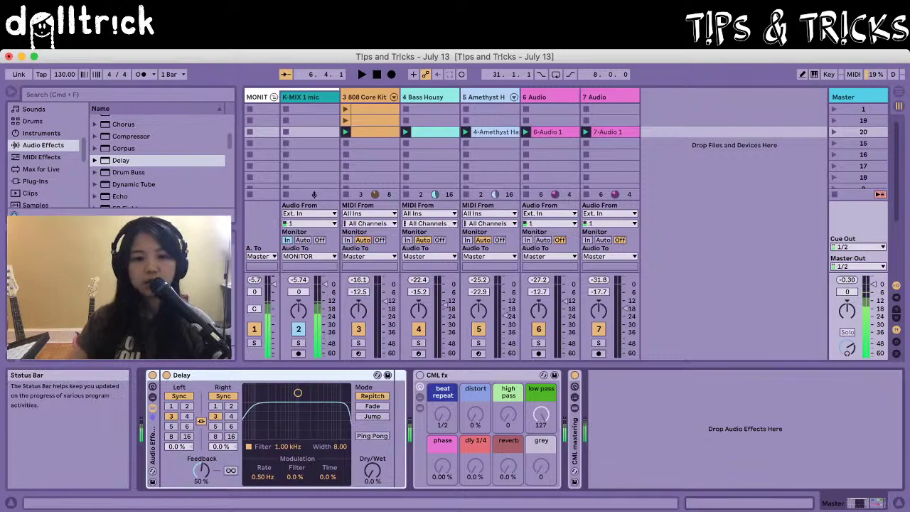
pyautogui.press('super+Tab')
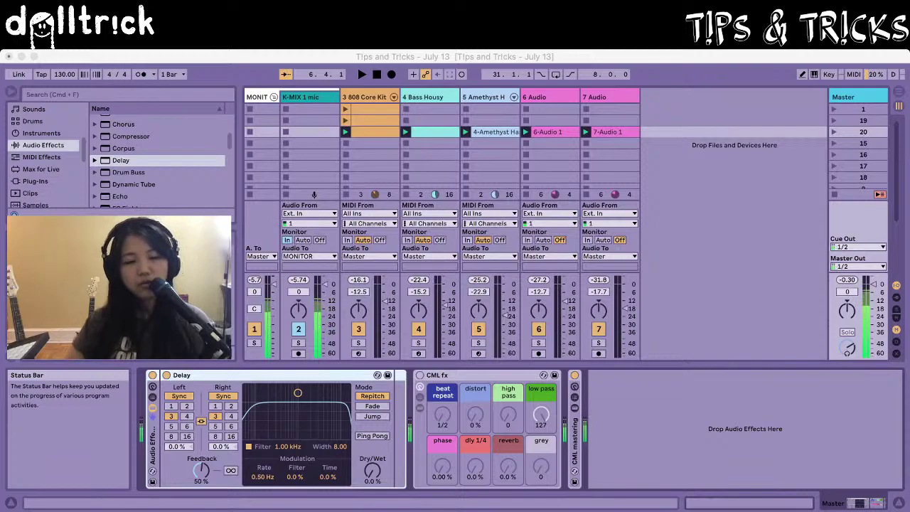
pyautogui.click(152, 397)
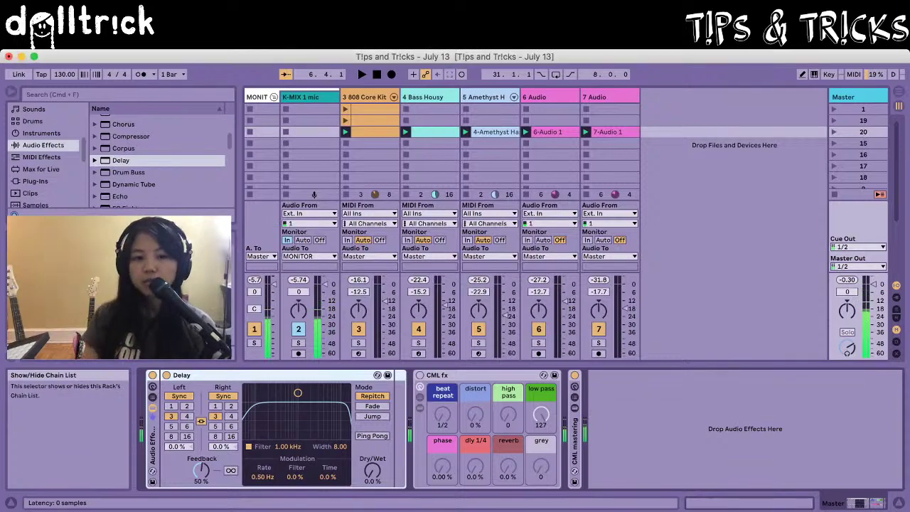
pyautogui.click(152, 385)
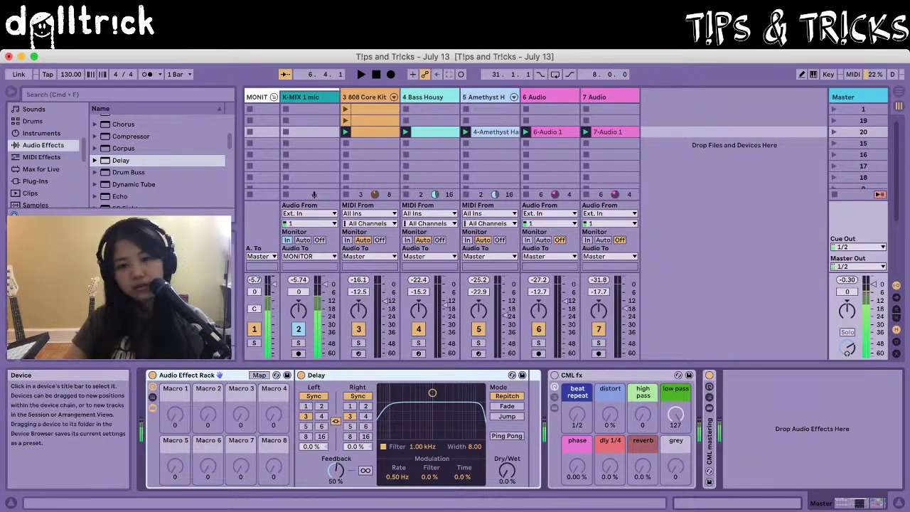
# Map the Delay's Dry/Wet to Macro 1 of the new rack.
pyautogui.moveTo(507, 471)
pyautogui.mouseDown()
pyautogui.moveTo(506, 444)
pyautogui.moveTo(507, 470)
pyautogui.mouseUp()
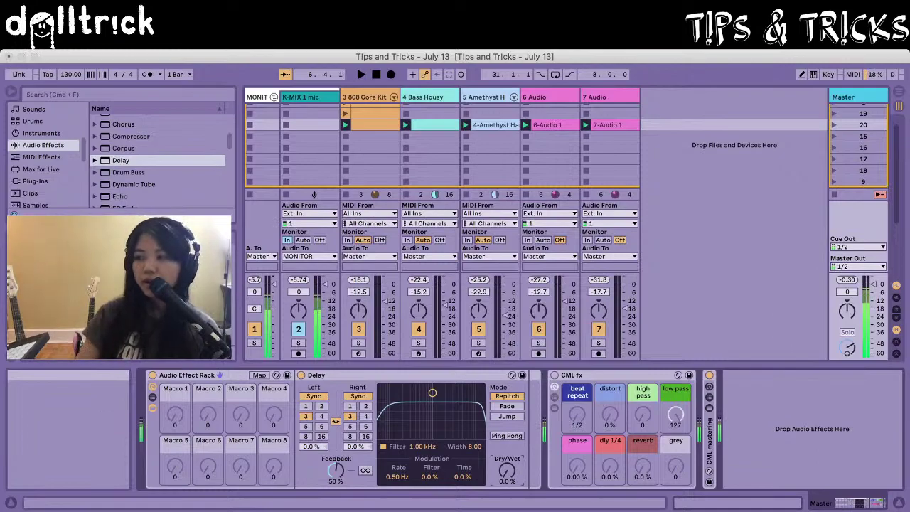
pyautogui.click(508, 407)
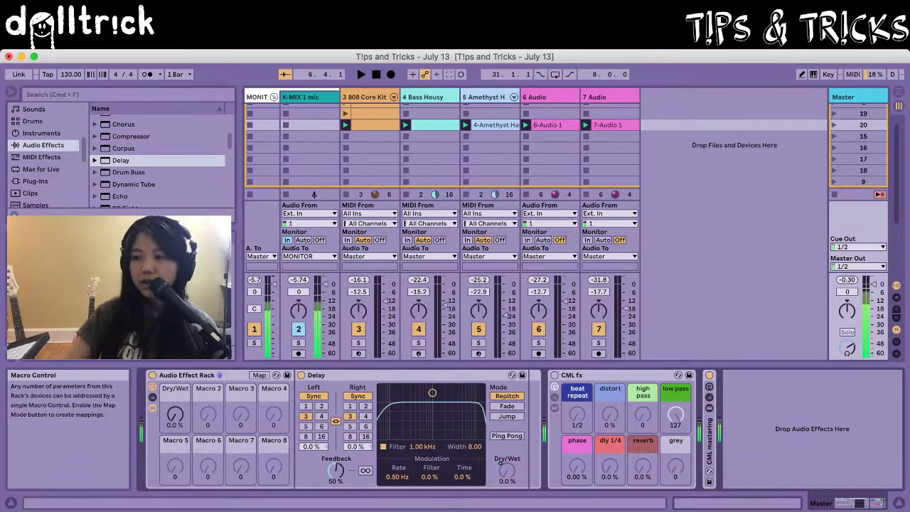
pyautogui.press('super+Tab')
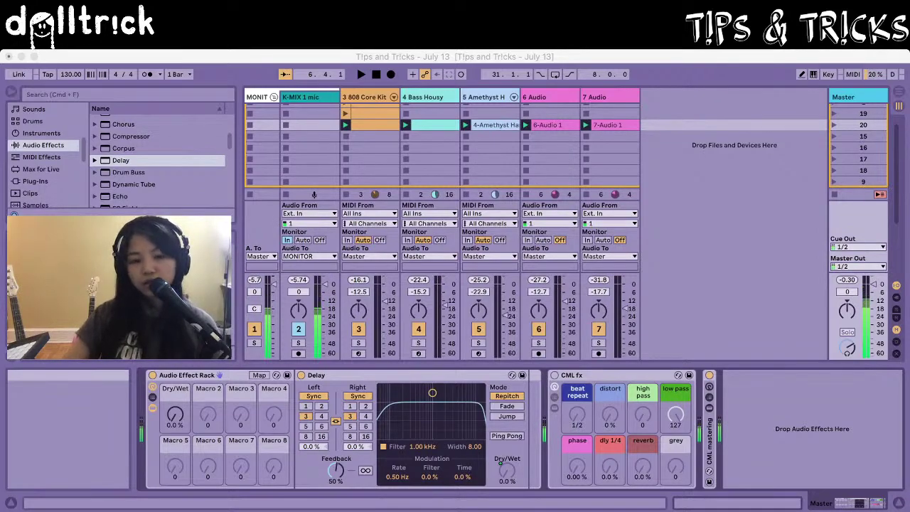
# Try the mapped Dry/Wet macro by sweeping it up, and reset it to 0 %.
pyautogui.click(175, 415)
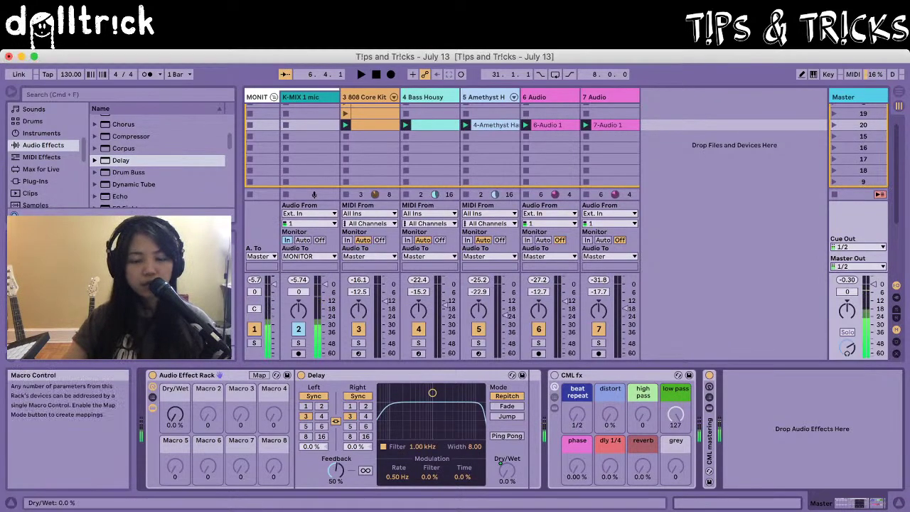
pyautogui.moveTo(175, 414)
pyautogui.mouseDown()
pyautogui.moveTo(175, 400)
pyautogui.moveTo(175, 415)
pyautogui.mouseUp()
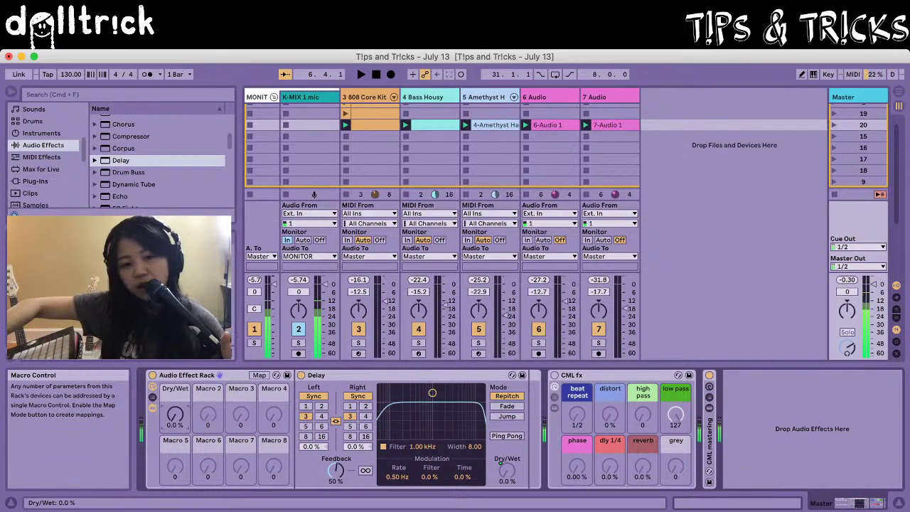
pyautogui.moveTo(175, 414); pyautogui.dragTo(174, 362)
pyautogui.press('Delete')
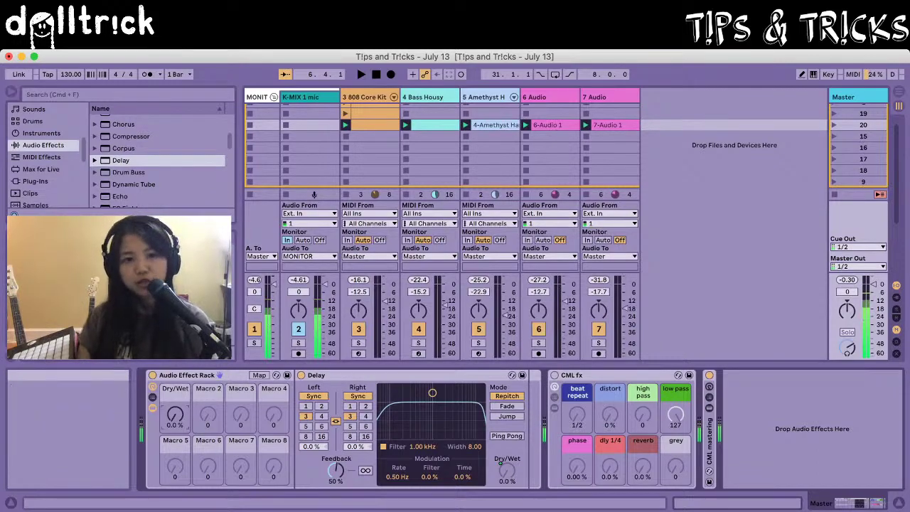
# Stop the clips by launching the empty scene 15, and turn on the metronome and play it briefly.
pyautogui.click(834, 137)
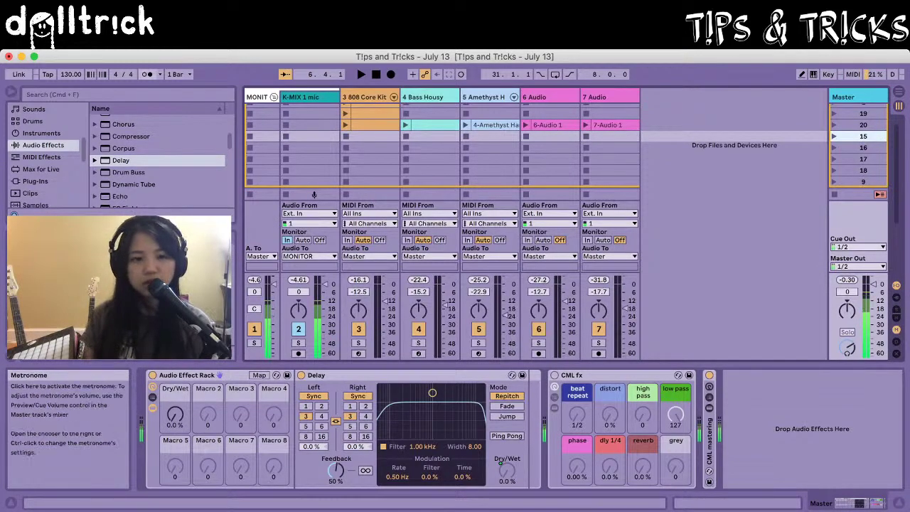
pyautogui.click(147, 73)
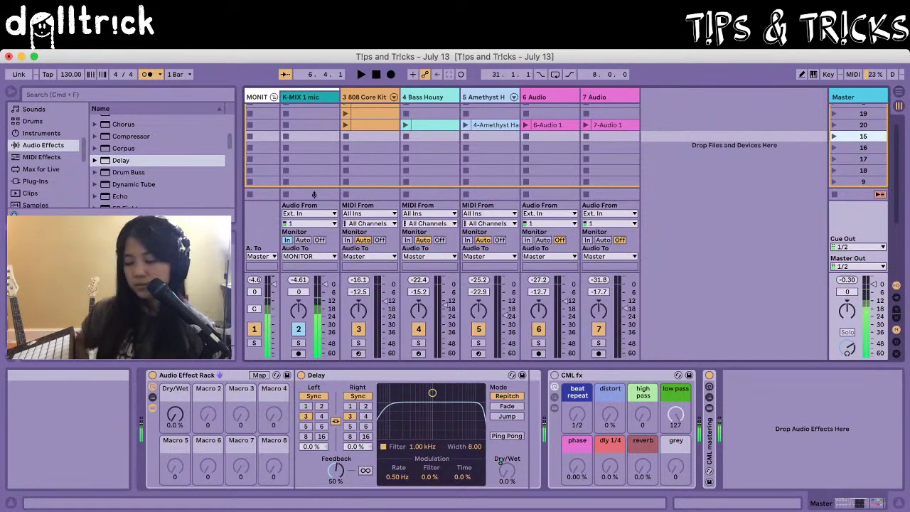
pyautogui.press('space')
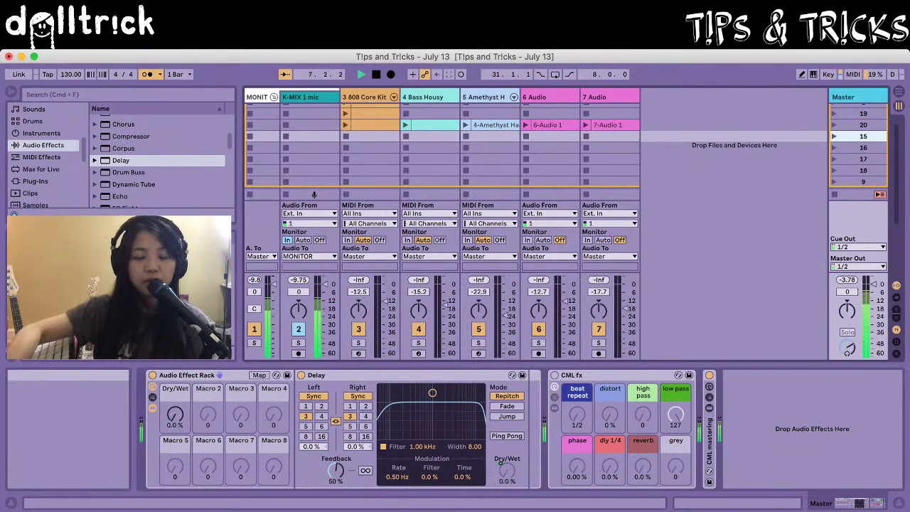
pyautogui.press('space')
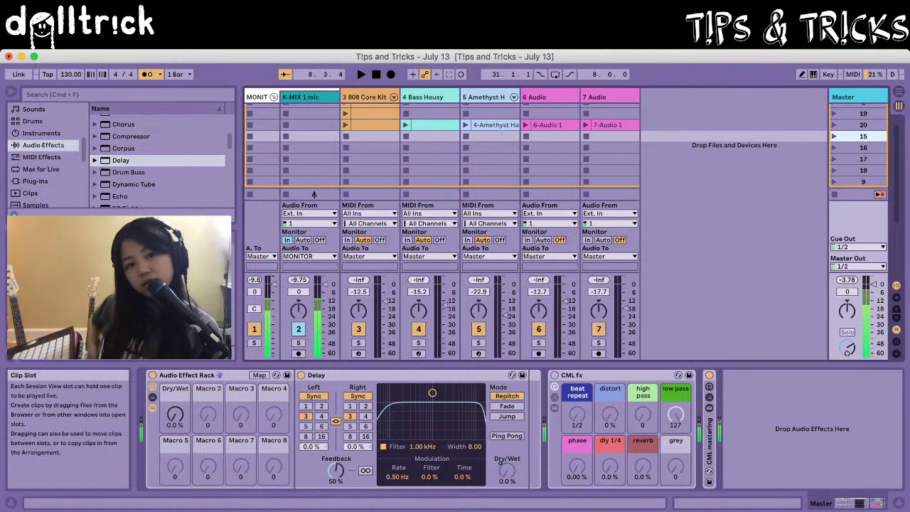
# Set the Delay time to 4 sixteenths on both channels and try it with the Dry/Wet macro at 29 %.
pyautogui.click(322, 416)
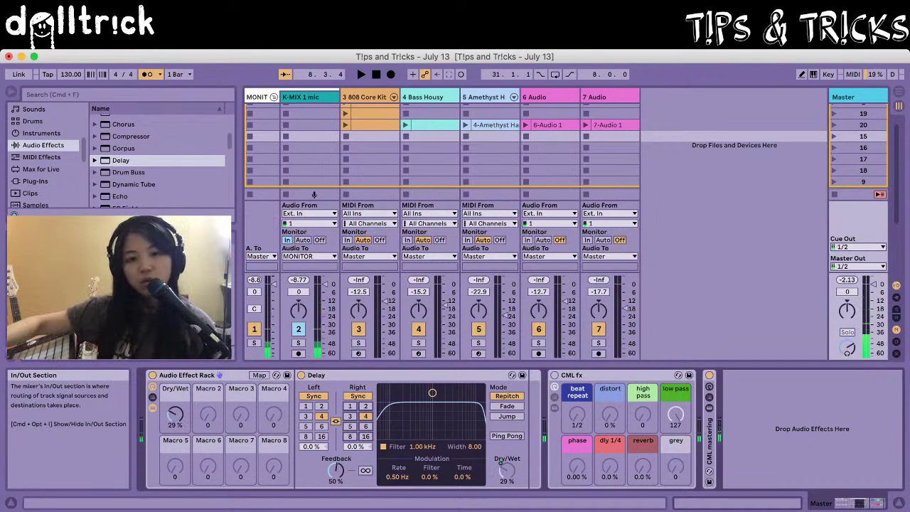
pyautogui.press('space')
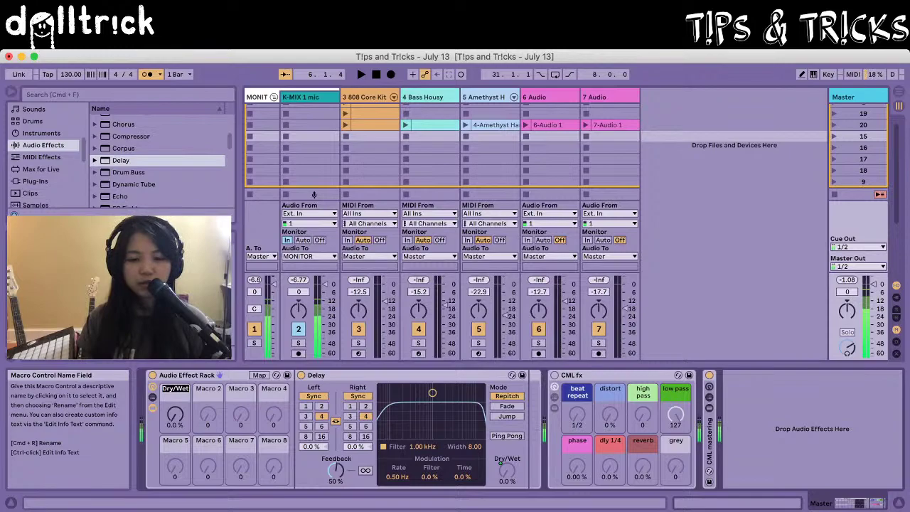
# Rename the Dry/Wet macro as Delay and colour it magenta.
pyautogui.write('Delay')
pyautogui.press('Return')
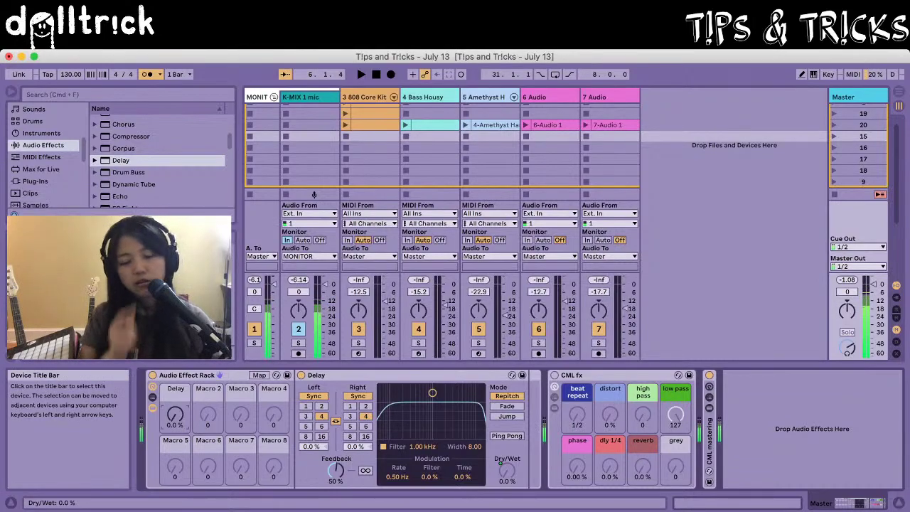
pyautogui.click(175, 388)
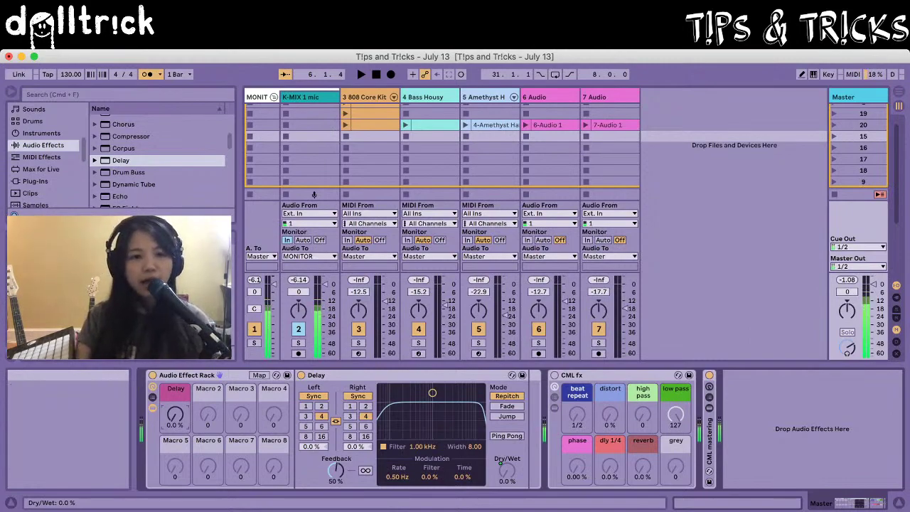
# Add an Auto Filter after the Delay inside the rack and set its frequency to 19.9 kHz and resonance to 31 %.
pyautogui.scroll(5, 159, 160)
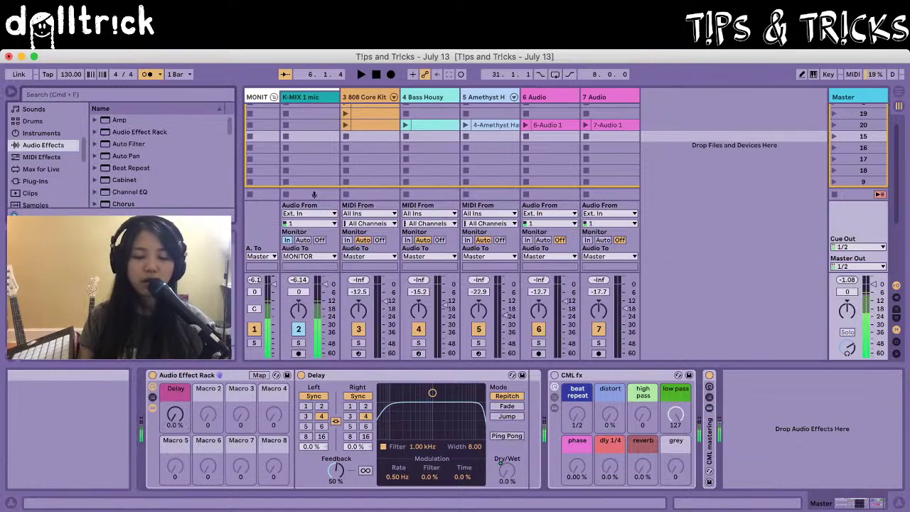
pyautogui.click(129, 145)
pyautogui.moveTo(130, 145)
pyautogui.mouseDown()
pyautogui.moveTo(531, 429)
pyautogui.moveTo(523, 421)
pyautogui.mouseUp()
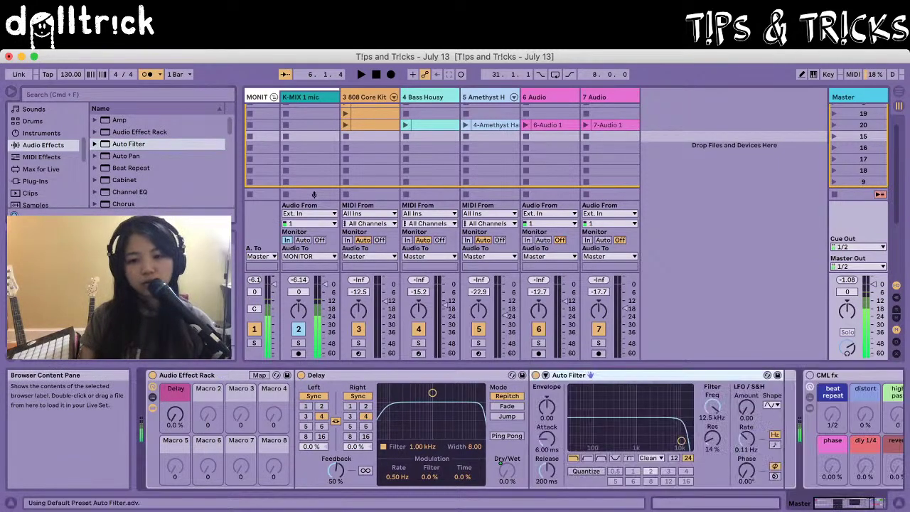
pyautogui.moveTo(681, 441)
pyautogui.mouseDown()
pyautogui.moveTo(591, 425)
pyautogui.moveTo(684, 425)
pyautogui.moveTo(587, 433)
pyautogui.moveTo(688, 432)
pyautogui.mouseUp()
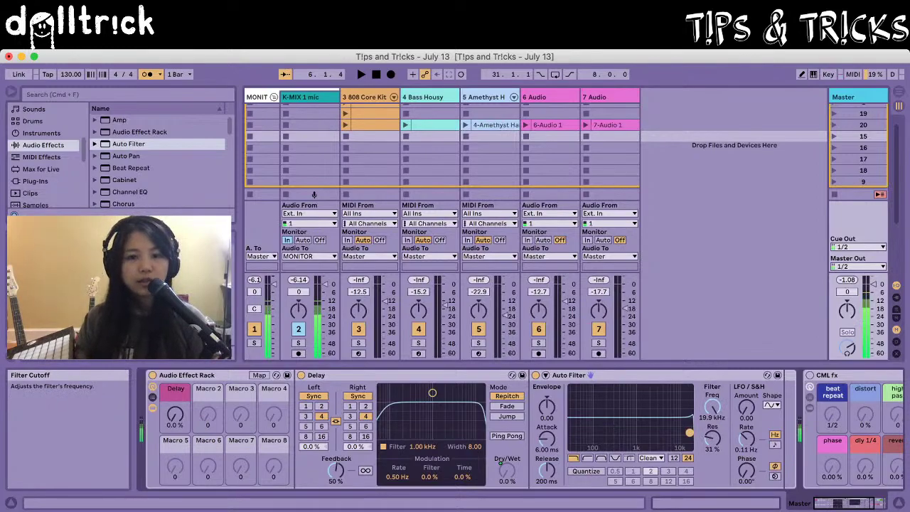
# Set the Auto Filter's resonance to 0 % and sweep its frequency down to 3.69 kHz and back to 19.9 kHz.
pyautogui.doubleClick(713, 439)
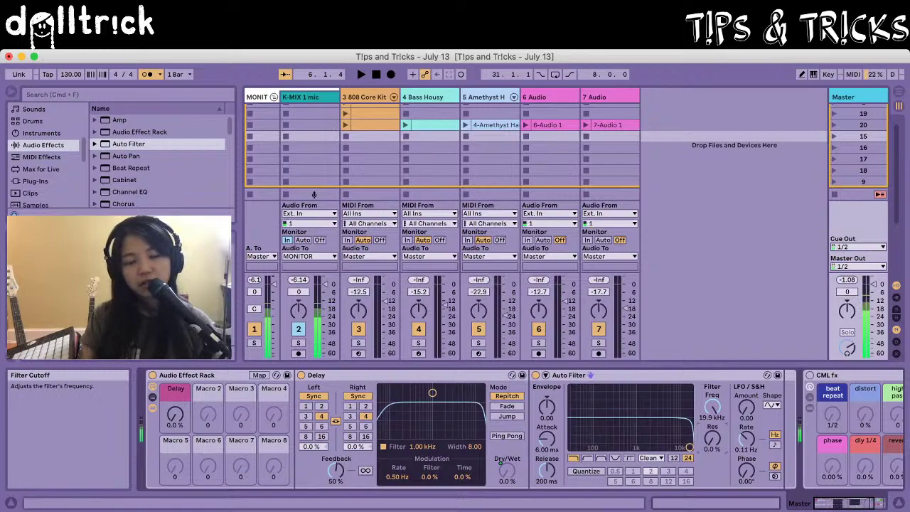
pyautogui.moveTo(690, 447); pyautogui.dragTo(660, 447)
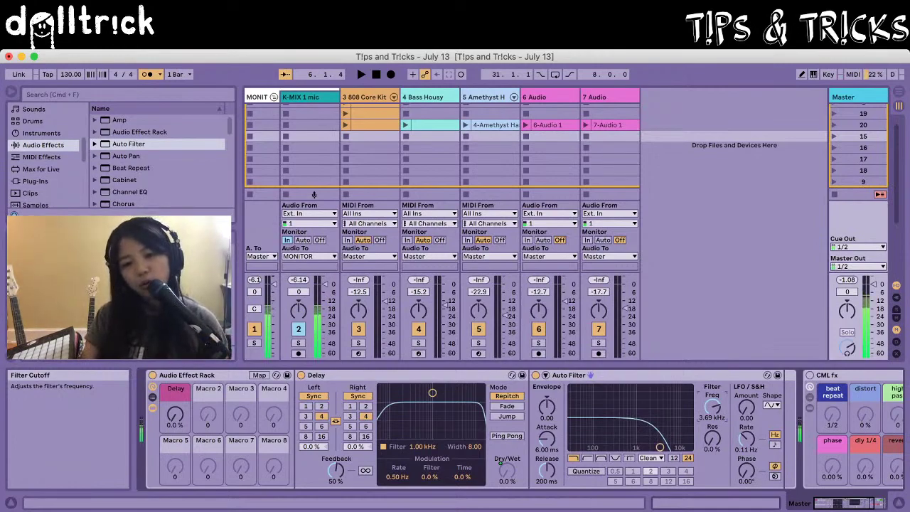
pyautogui.moveTo(659, 447); pyautogui.dragTo(689, 447)
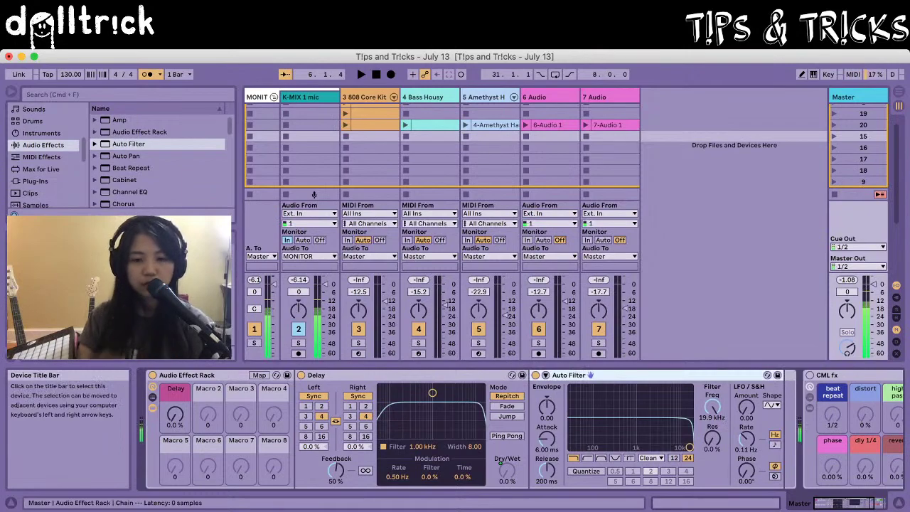
# Duplicate the Auto Filter and map the first filter's frequency to Macro 8.
pyautogui.press('super+d')
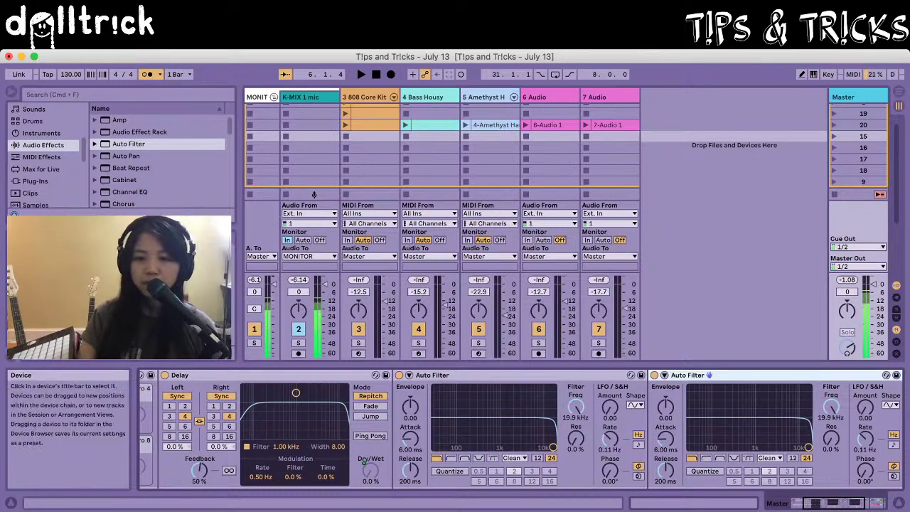
pyautogui.press('super+g')
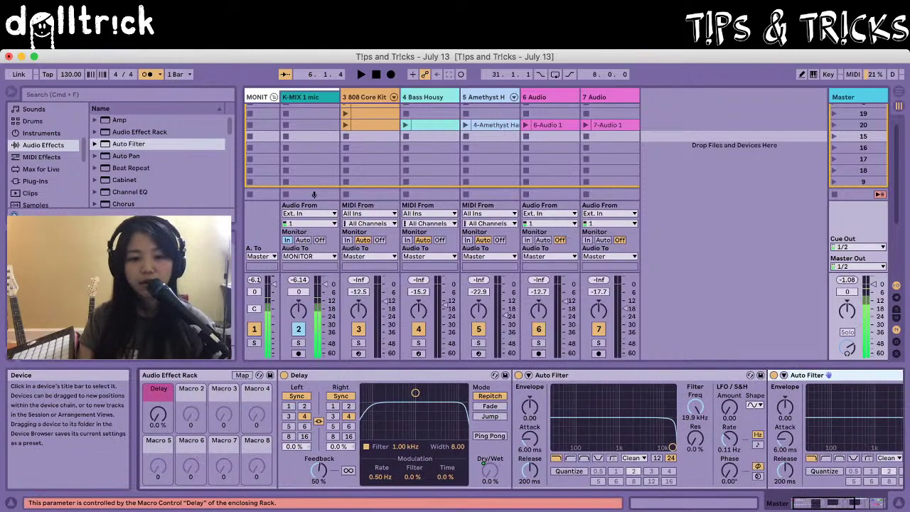
pyautogui.rightClick(695, 406)
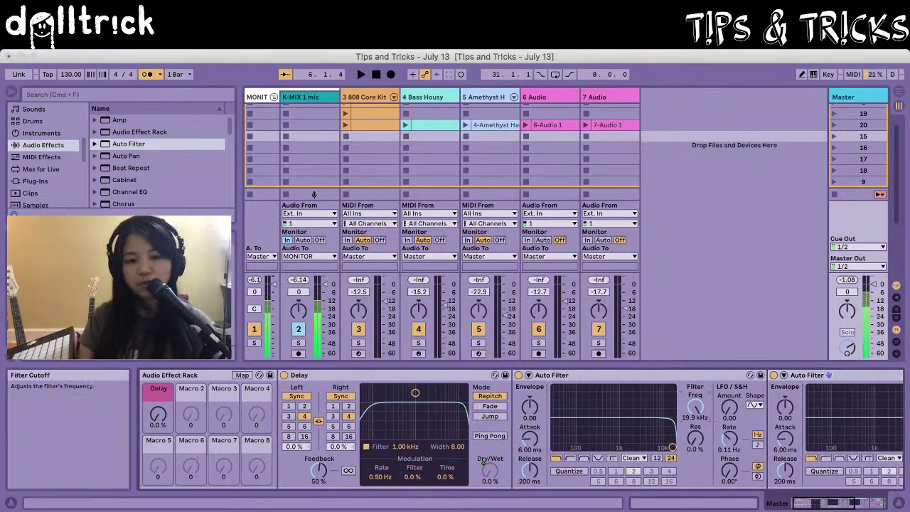
pyautogui.click(729, 469)
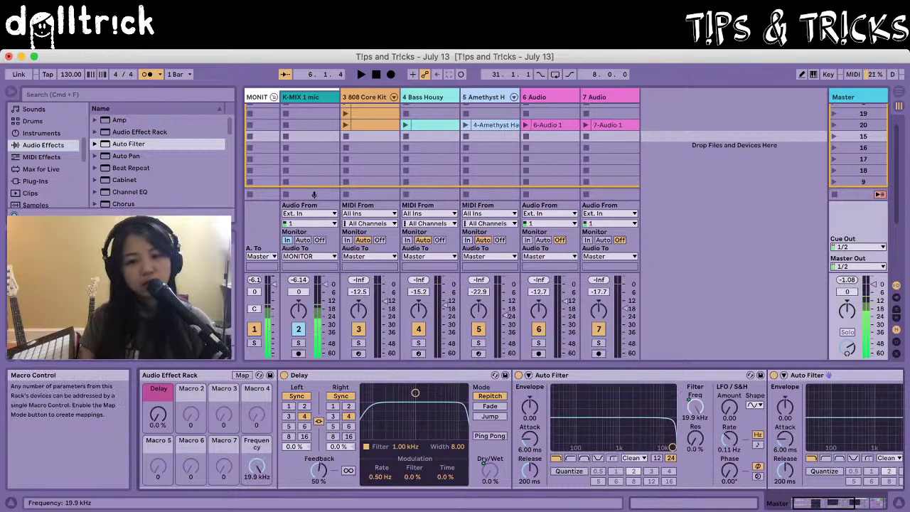
# Try sweeping the Frequency macro with the Delay macro raised to 25 %, and return them to 19.9 kHz and 0 %.
pyautogui.moveTo(257, 466); pyautogui.dragTo(256, 505)
pyautogui.press('Delete')
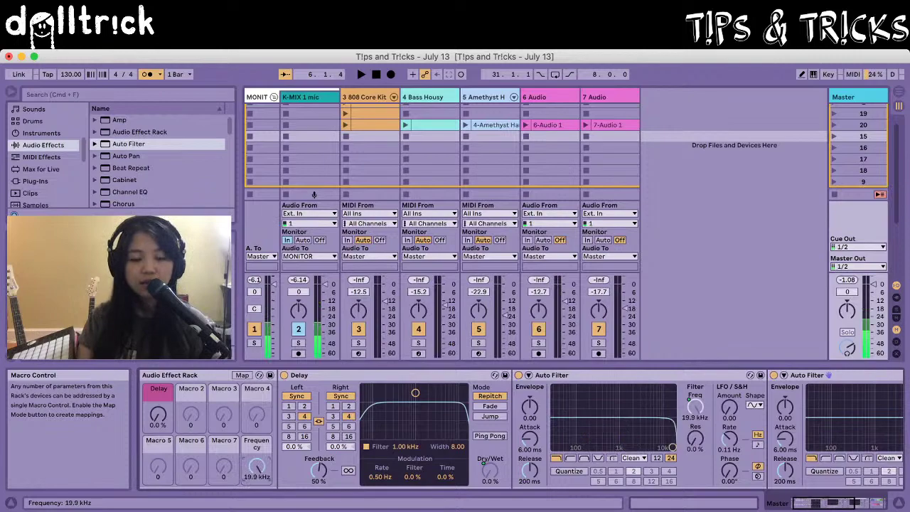
pyautogui.moveTo(157, 414); pyautogui.dragTo(158, 392)
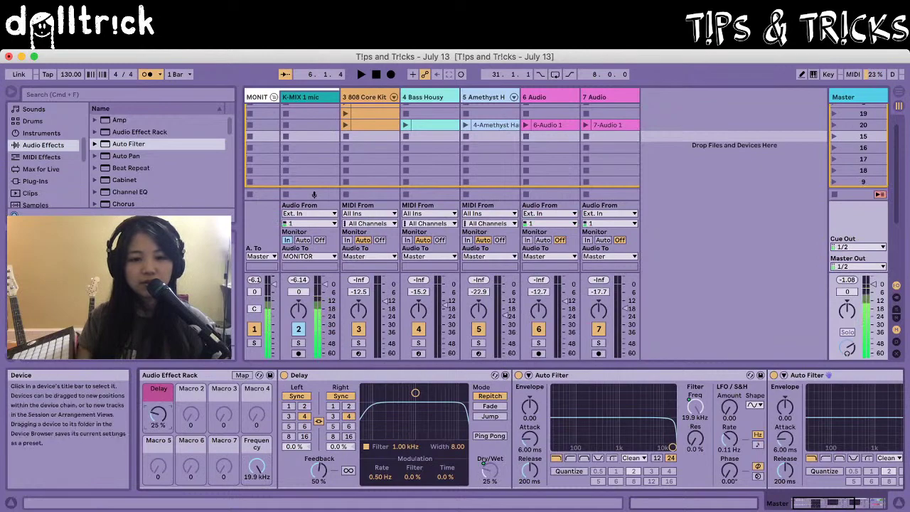
pyautogui.moveTo(257, 467); pyautogui.dragTo(257, 504)
pyautogui.moveTo(257, 467); pyautogui.dragTo(256, 458)
pyautogui.moveTo(159, 414); pyautogui.dragTo(159, 439)
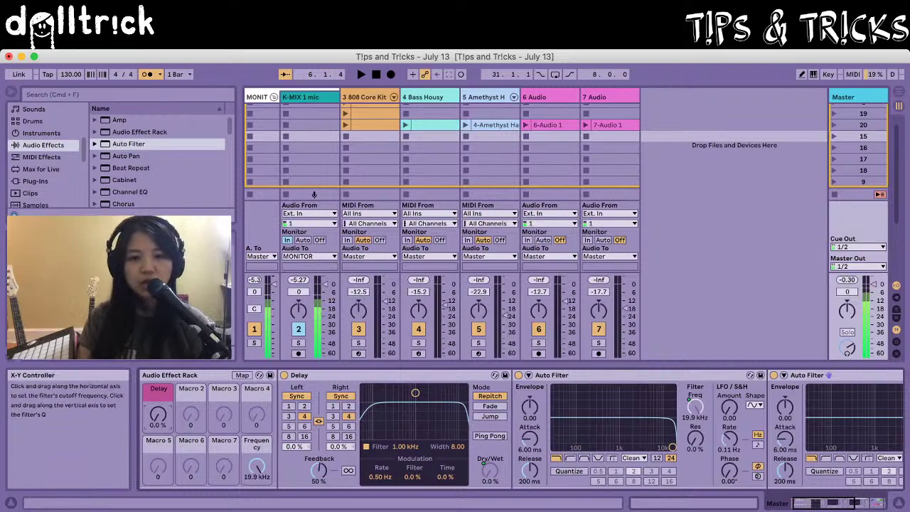
# Rename the Frequency macro of the first Auto Filter as LPF and keep it at 19.9 kHz.
pyautogui.press('super+Tab')
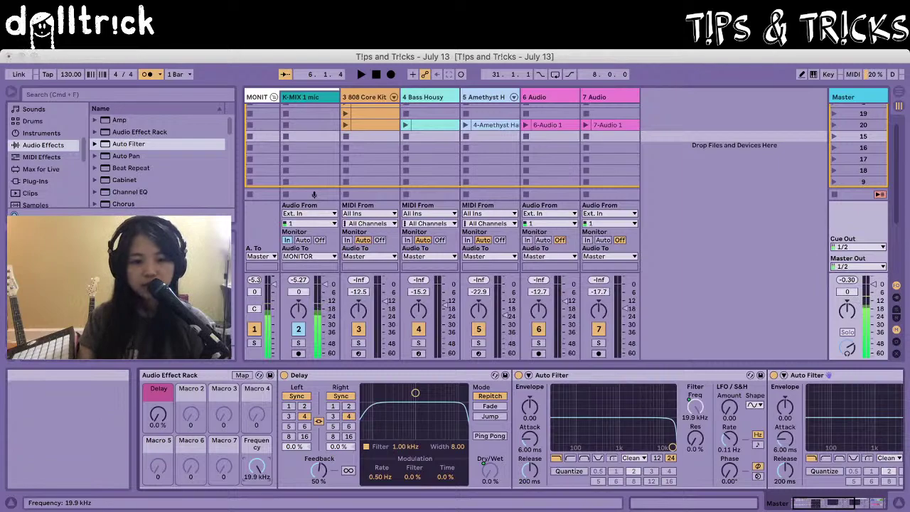
pyautogui.press('super+Tab')
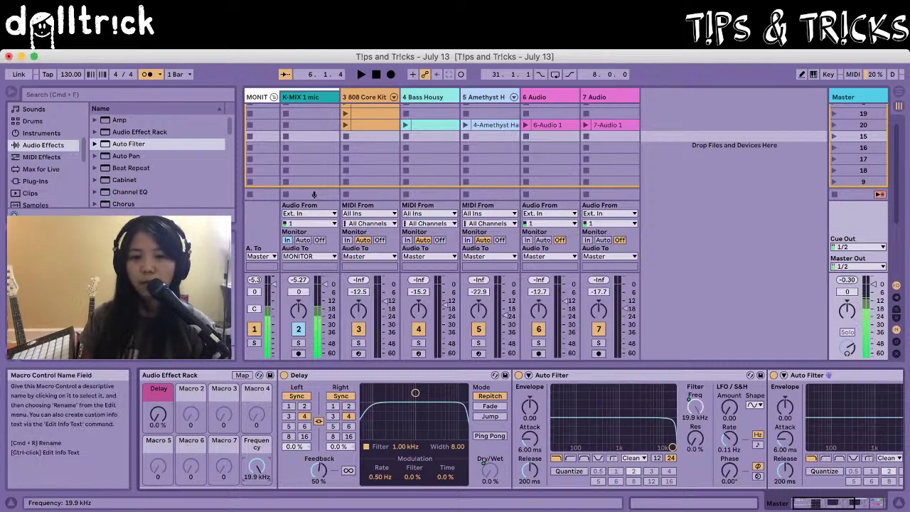
pyautogui.press('super+r')
pyautogui.write('L')
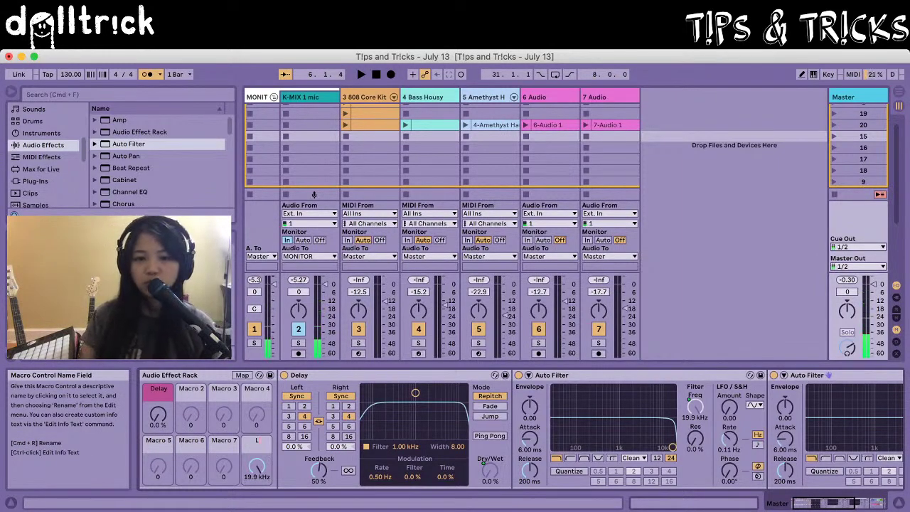
pyautogui.write('PF')
pyautogui.press('Return')
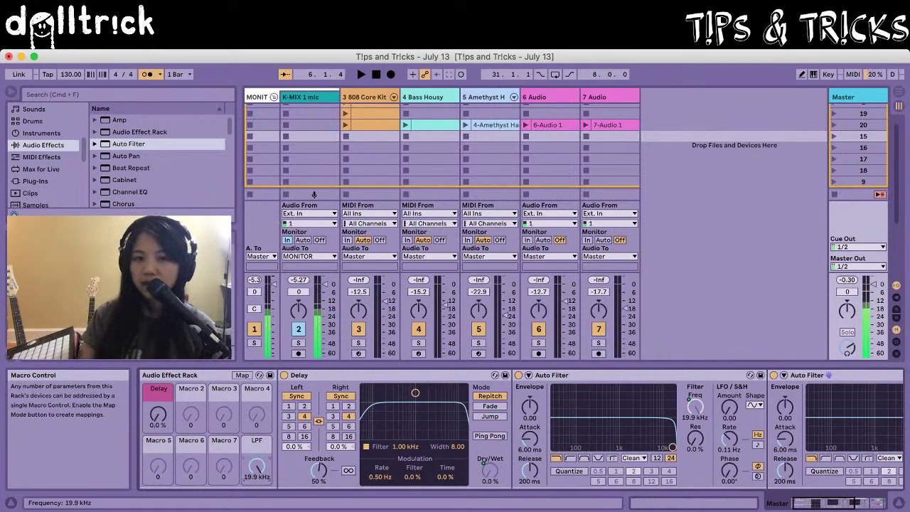
pyautogui.moveTo(257, 465)
pyautogui.mouseDown()
pyautogui.moveTo(256, 509)
pyautogui.moveTo(256, 464)
pyautogui.mouseUp()
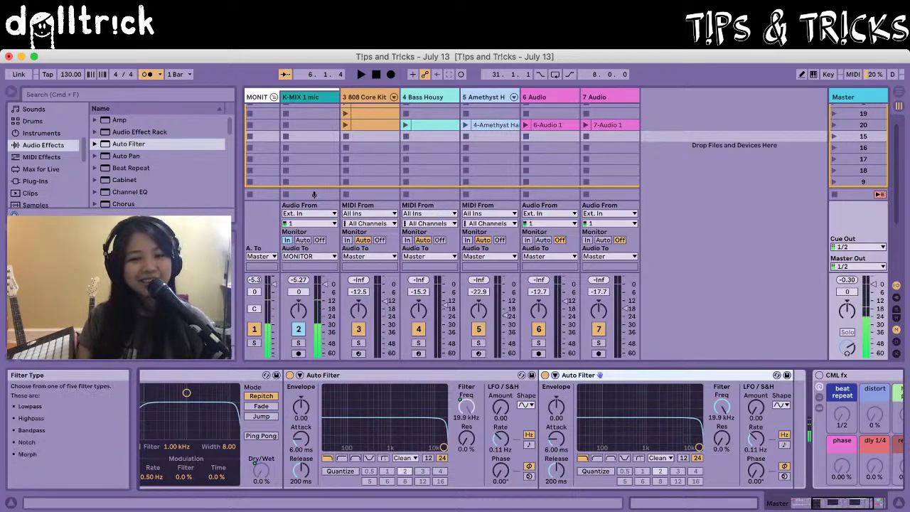
# Make the second Auto Filter a high-pass at 26.0 Hz and map its frequency to Macro 7.
pyautogui.click(597, 458)
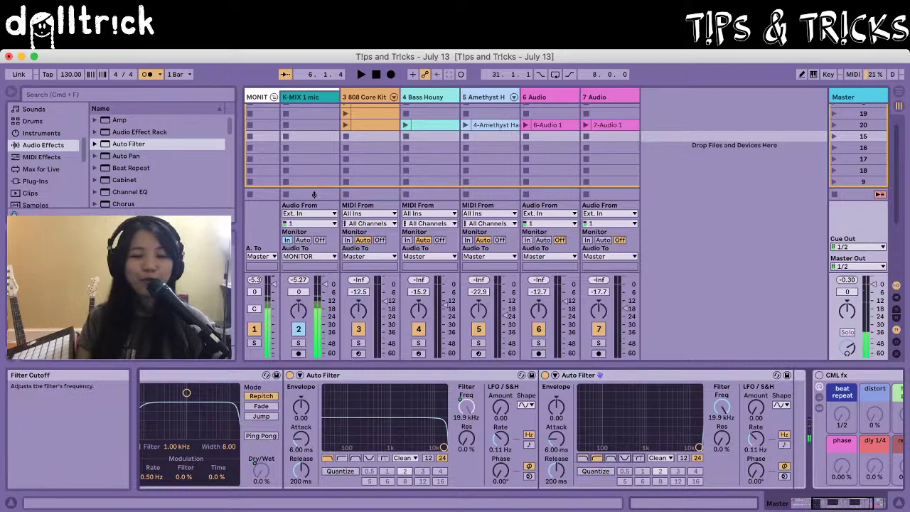
pyautogui.moveTo(722, 405); pyautogui.dragTo(721, 468)
pyautogui.moveTo(637, 447); pyautogui.dragTo(581, 447)
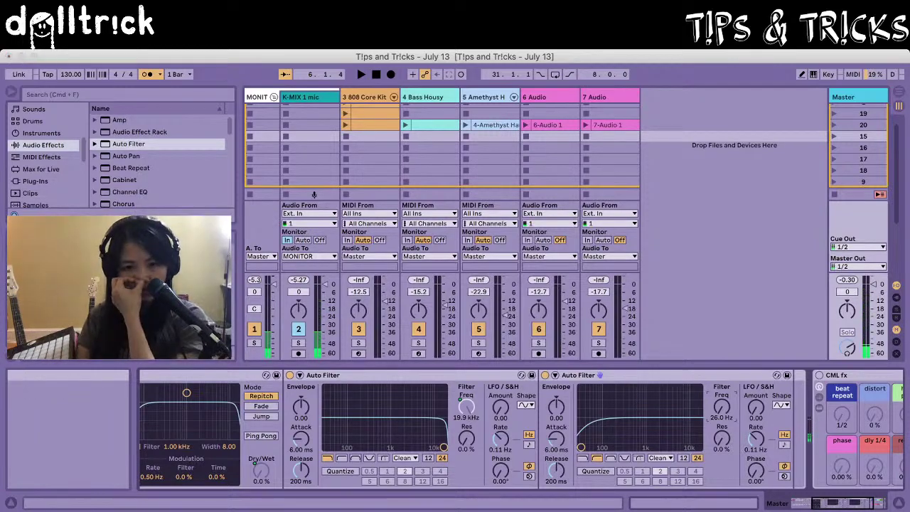
pyautogui.click(746, 419)
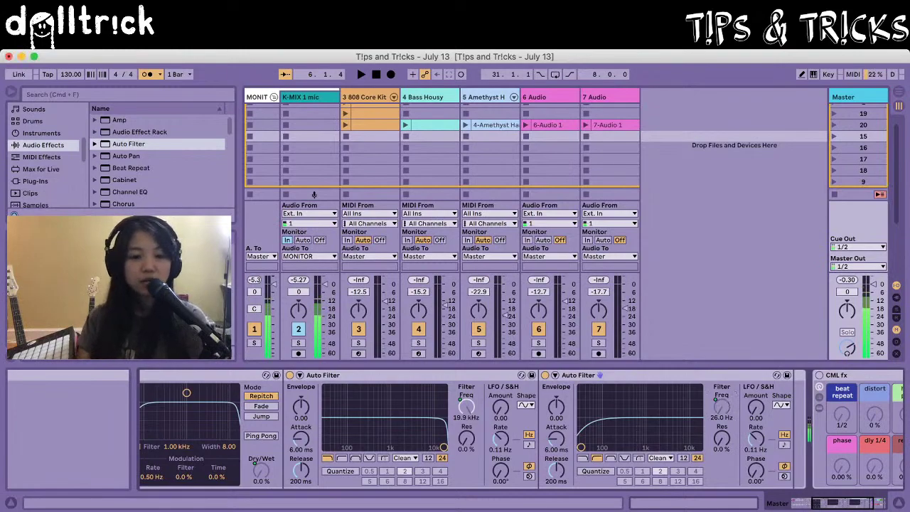
# Try a sweep of the new Frequency macro, return it to 26.0 Hz and rename it as HPF.
pyautogui.hscroll(-1, 639, 419)
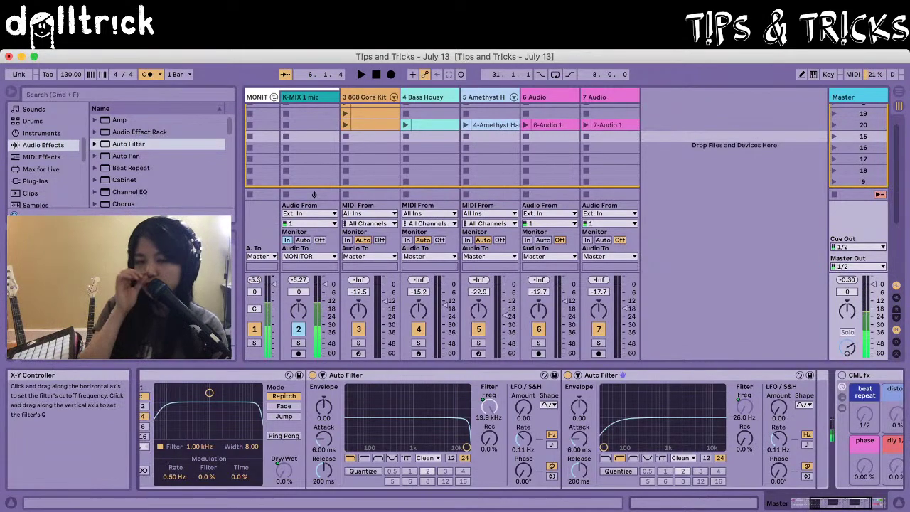
pyautogui.hscroll(-4, 188, 419)
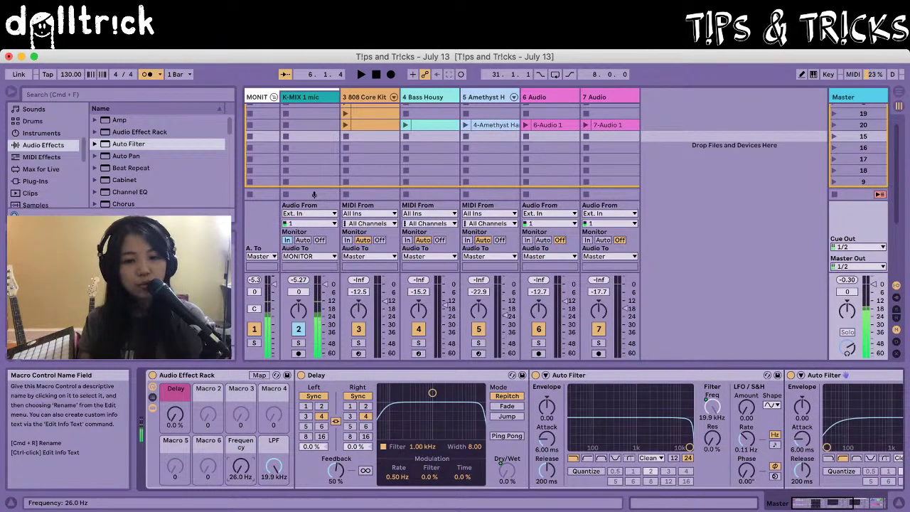
pyautogui.moveTo(241, 466); pyautogui.dragTo(272, 441)
pyautogui.moveTo(240, 467); pyautogui.dragTo(240, 494)
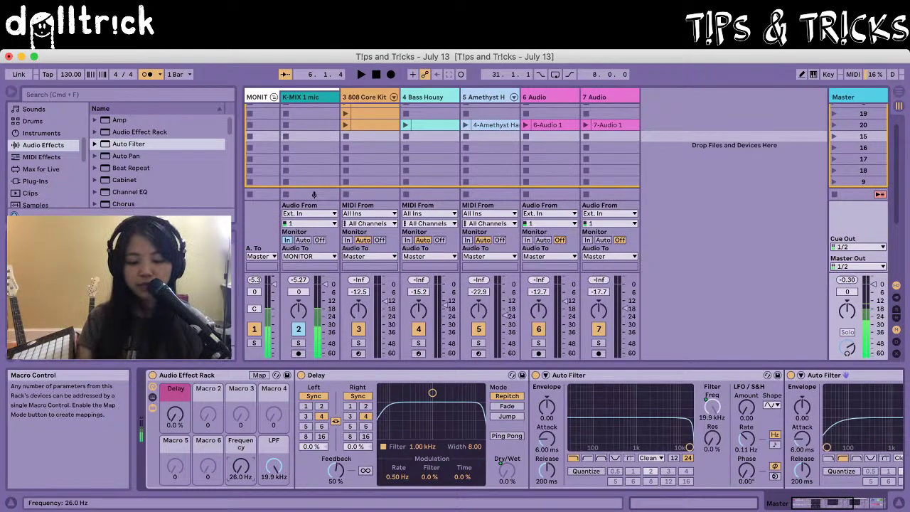
pyautogui.press('super+r')
pyautogui.write('HP')
pyautogui.press('Return')
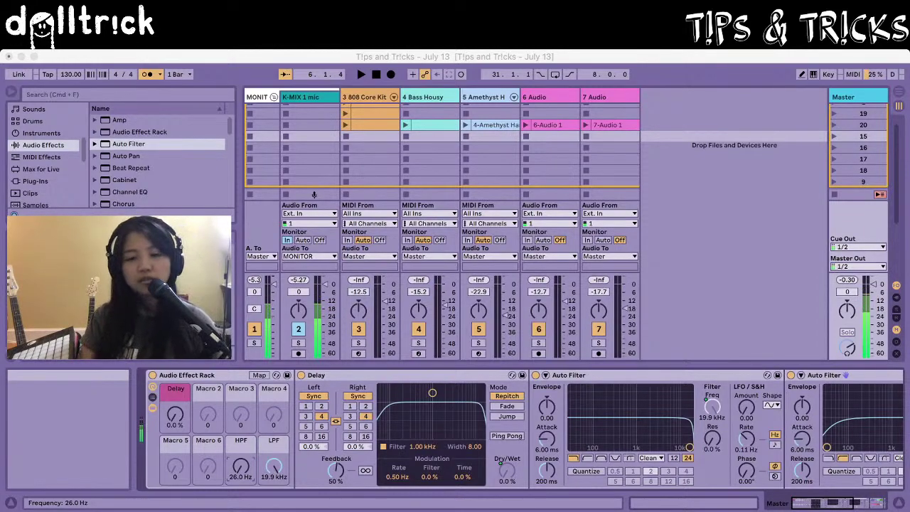
# Move the high-pass Auto Filter ahead of the low-pass one in the rack, directly after the Delay.
pyautogui.click(408, 375)
pyautogui.moveTo(824, 376); pyautogui.dragTo(577, 400)
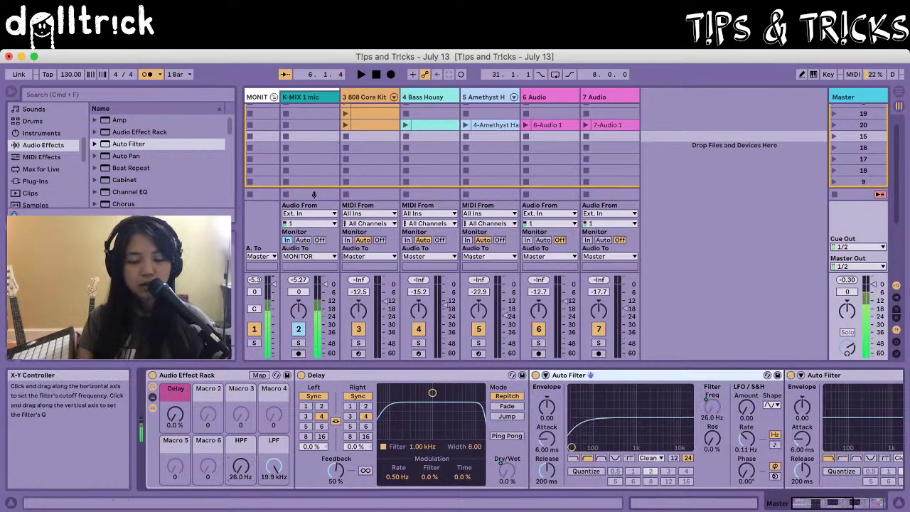
# Colour the HPF macro light blue and the LPF macro a darker blue.
pyautogui.click(241, 466)
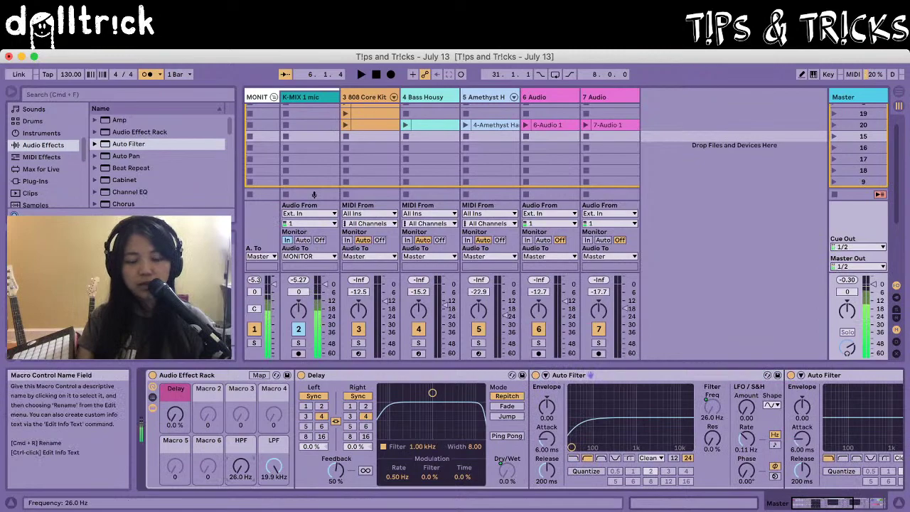
pyautogui.click(317, 421)
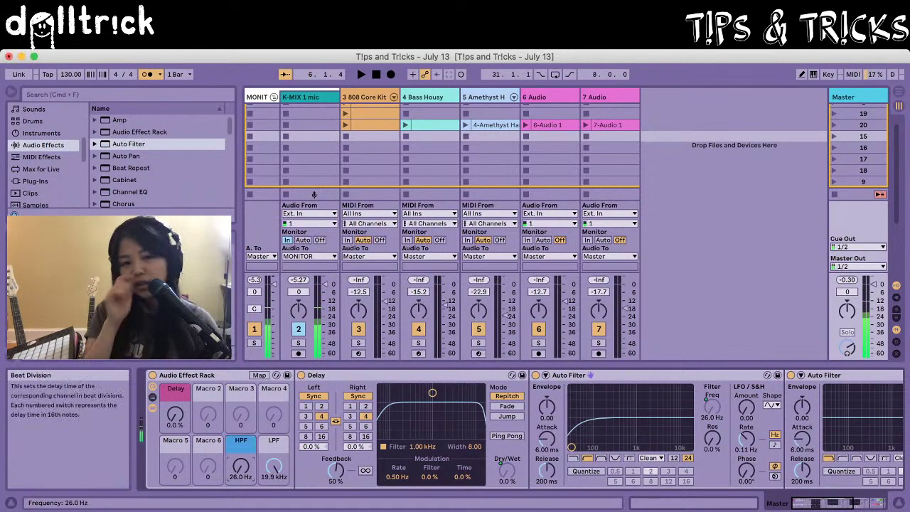
pyautogui.rightClick(274, 444)
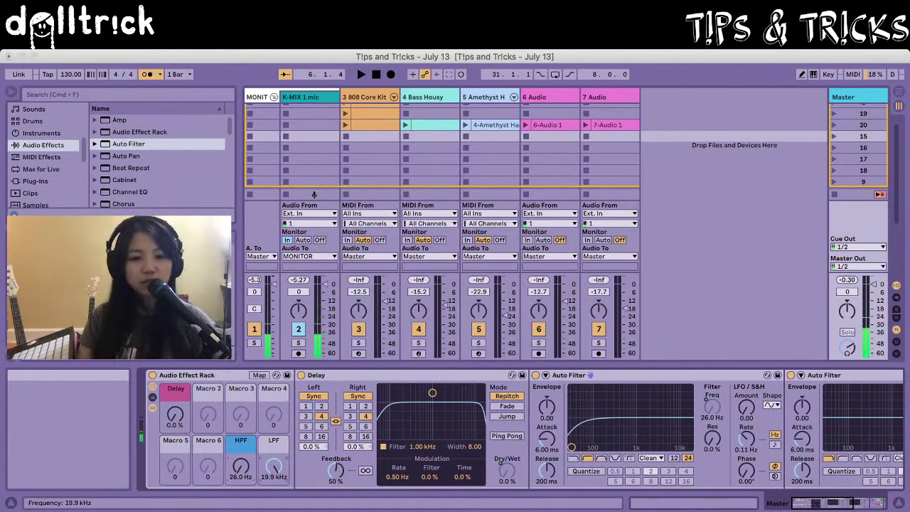
pyautogui.click(358, 421)
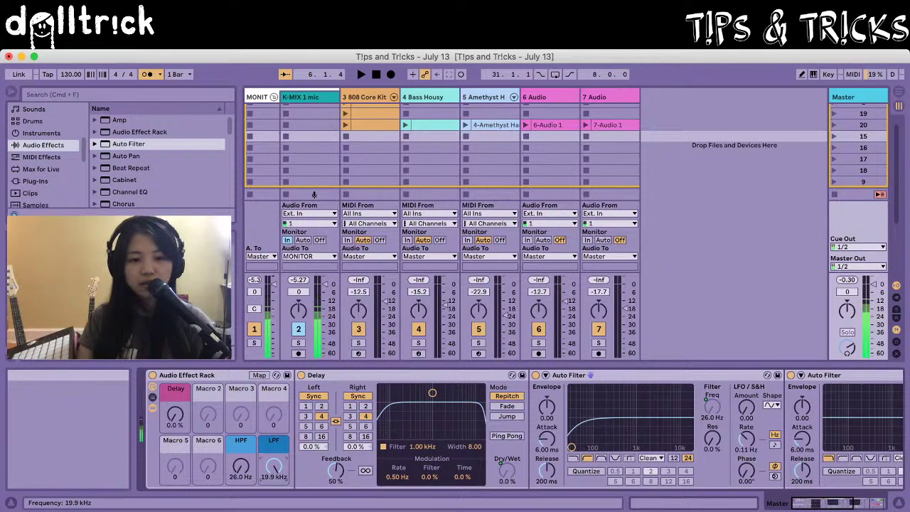
# Try the Delay, HPF and LPF macros, return them to 0 %, 26.0 Hz and 19.9 kHz, and browse the audio effects list.
pyautogui.moveTo(175, 415); pyautogui.dragTo(174, 401)
pyautogui.moveTo(241, 466); pyautogui.dragTo(241, 428)
pyautogui.moveTo(273, 466); pyautogui.dragTo(241, 501)
pyautogui.moveTo(175, 415); pyautogui.dragTo(175, 426)
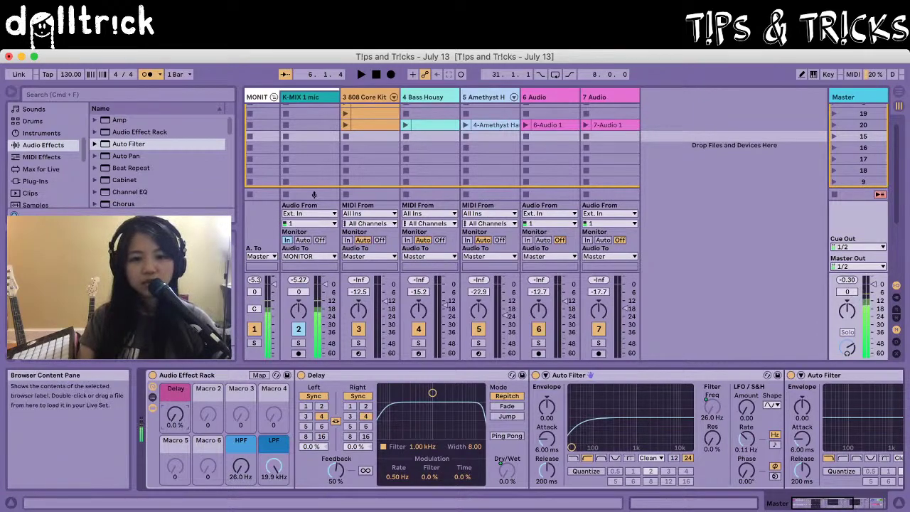
pyautogui.scroll(-3, 157, 156)
pyautogui.scroll(-10, 158, 156)
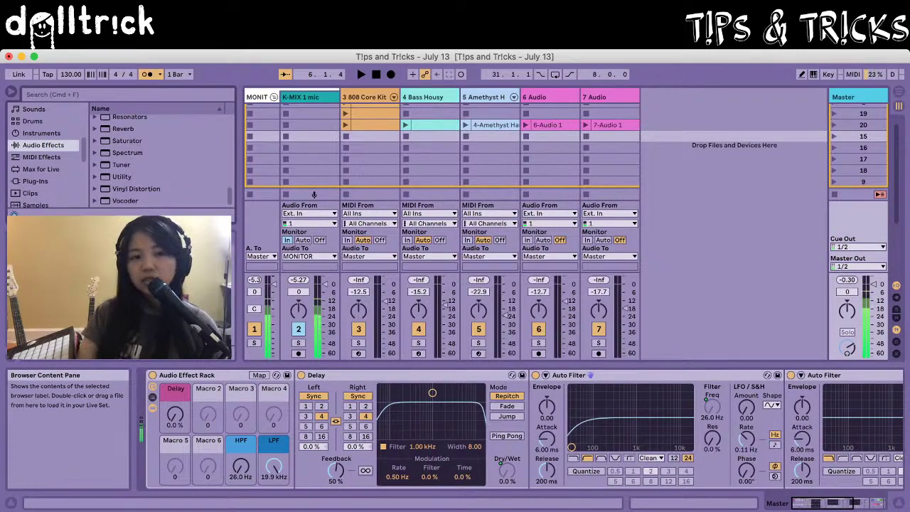
pyautogui.scroll(1, 158, 156)
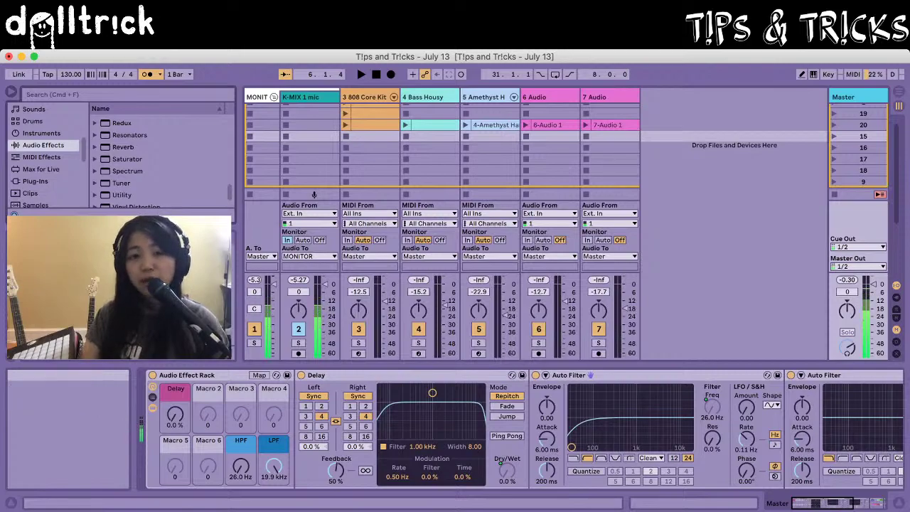
pyautogui.moveTo(241, 466); pyautogui.dragTo(241, 426)
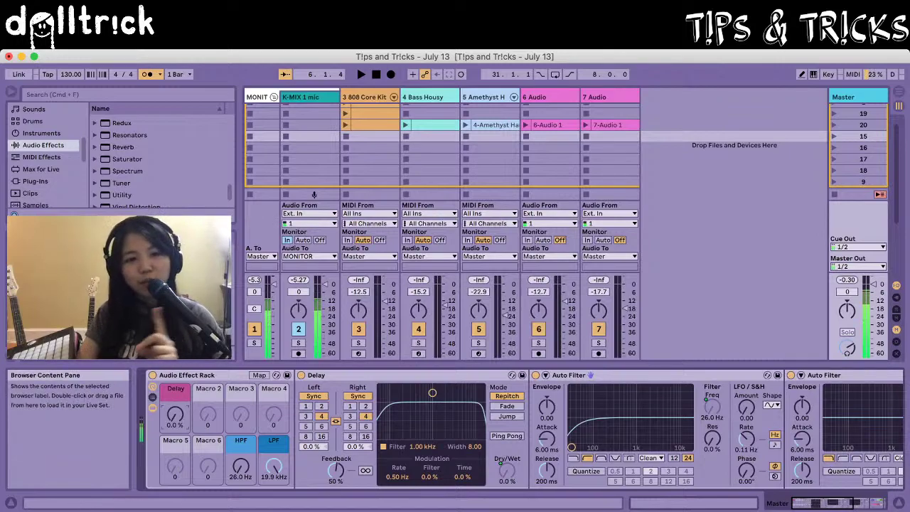
# Insert the Resonators preset Berlin before the Delay in the rack and lower its Dry/Wet to 7.1 %.
pyautogui.click(129, 135)
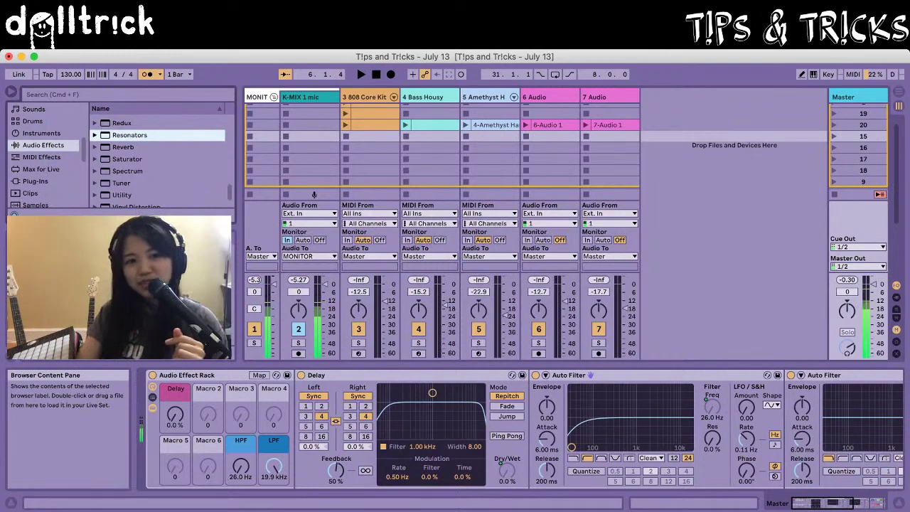
pyautogui.click(95, 135)
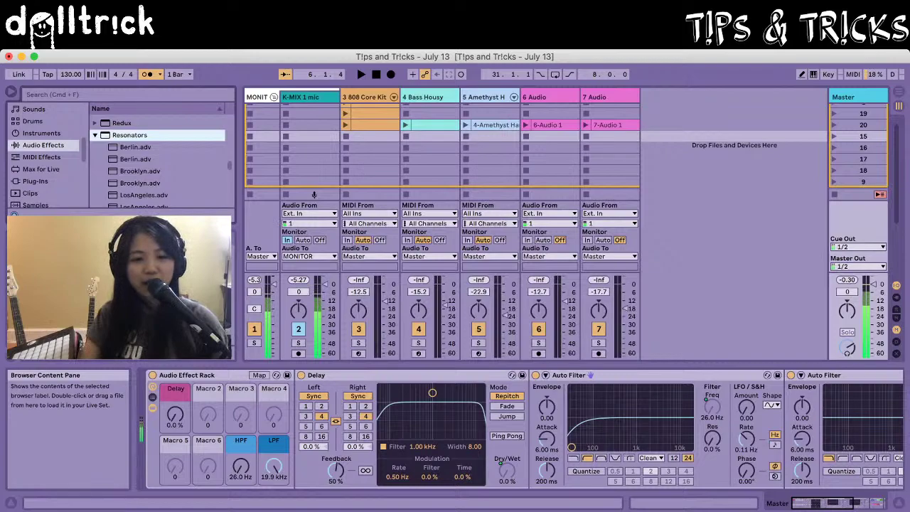
pyautogui.moveTo(135, 147)
pyautogui.mouseDown()
pyautogui.moveTo(171, 426)
pyautogui.moveTo(296, 430)
pyautogui.mouseUp()
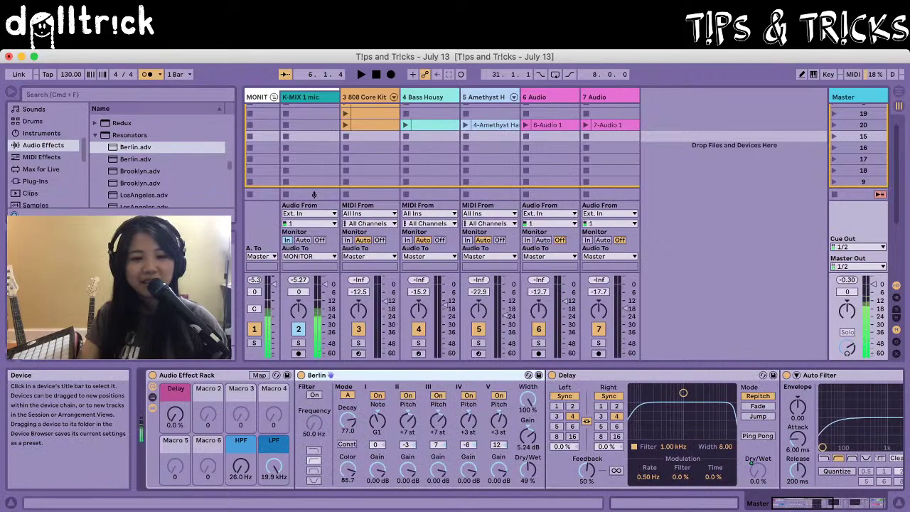
pyautogui.moveTo(528, 470); pyautogui.dragTo(528, 504)
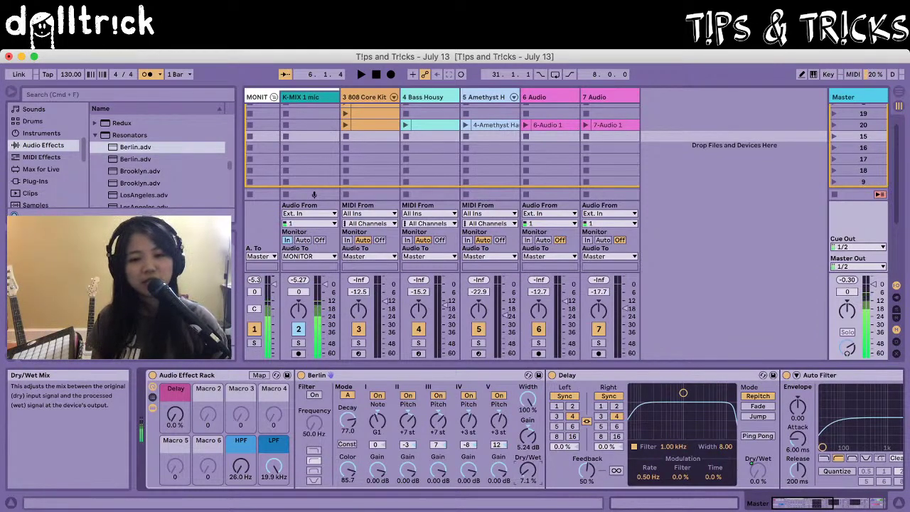
# Launch scene 20, try the Berlin Resonators' Dry/Wet up to 50 %, return it to 0.0 % and stop playback.
pyautogui.moveTo(527, 470); pyautogui.dragTo(528, 480)
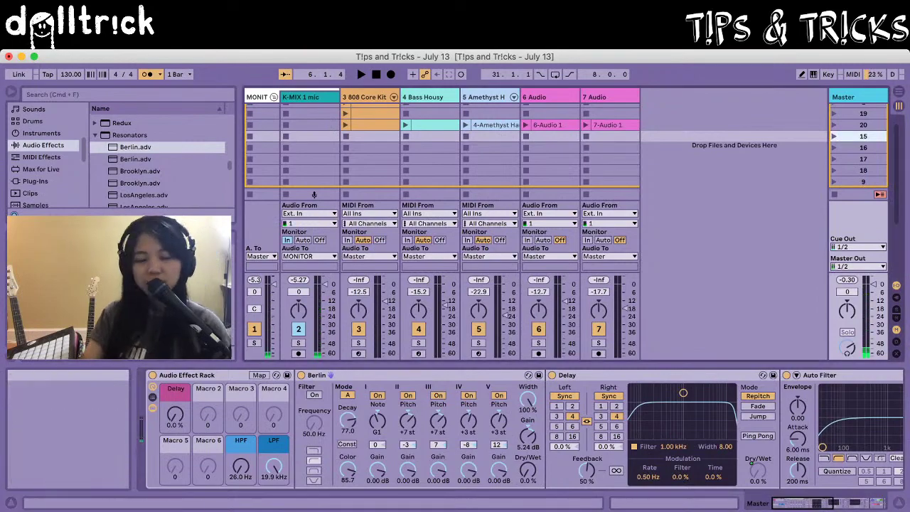
pyautogui.click(863, 125)
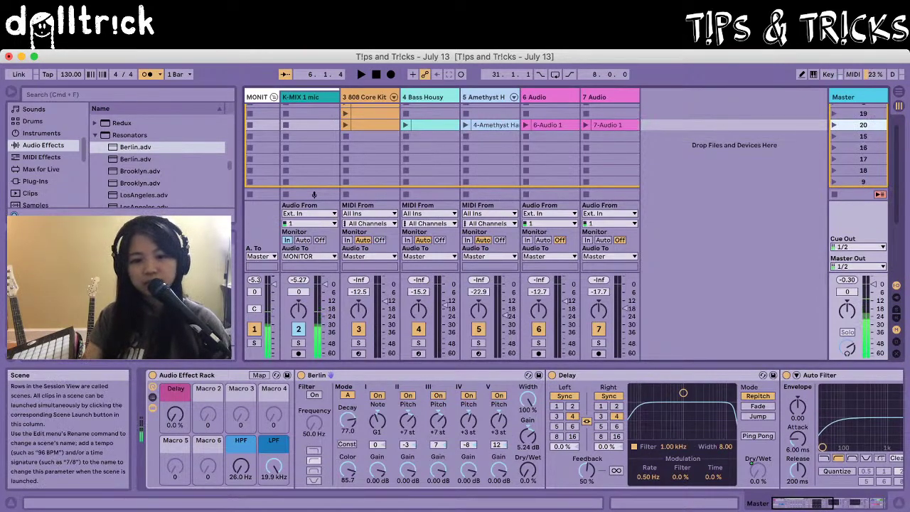
pyautogui.click(834, 125)
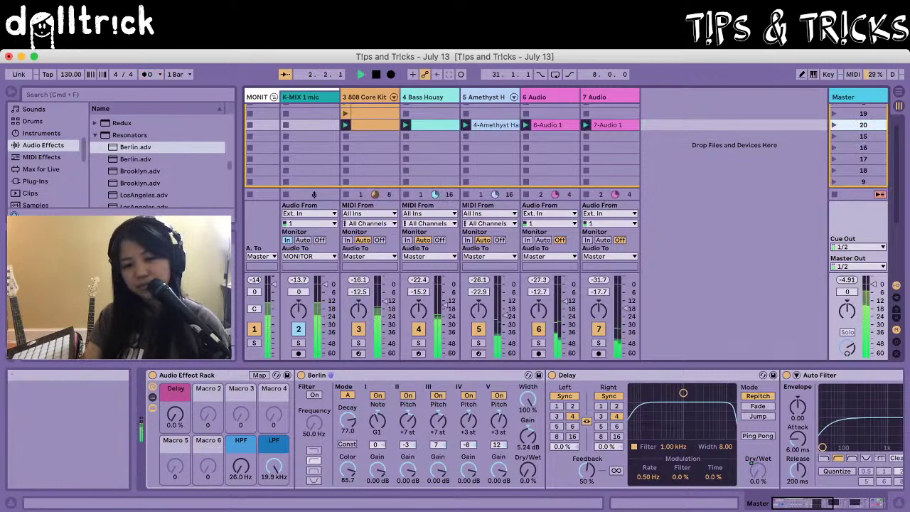
pyautogui.moveTo(528, 470); pyautogui.dragTo(528, 433)
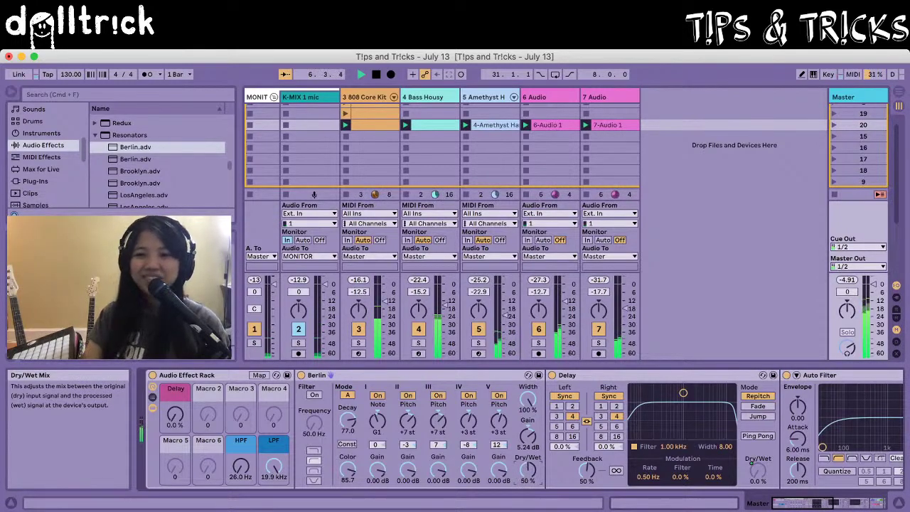
pyautogui.moveTo(528, 433); pyautogui.dragTo(528, 469)
pyautogui.press('space')
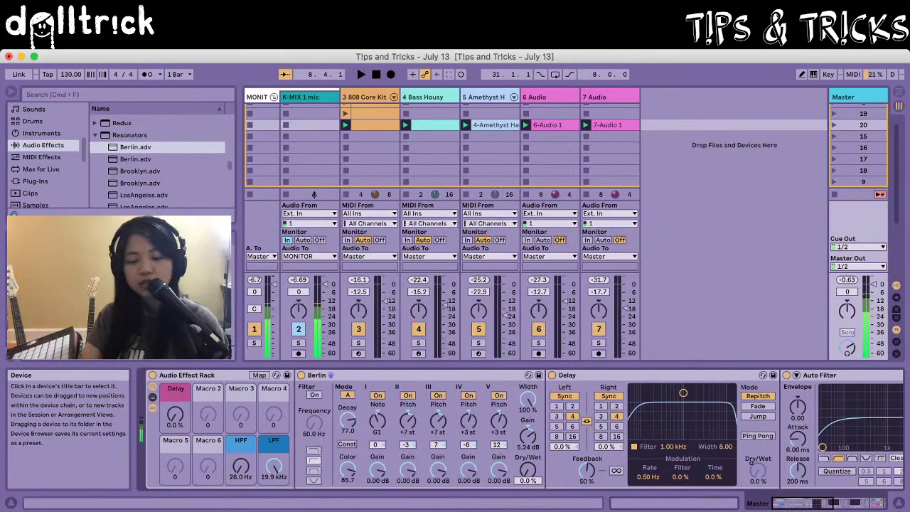
pyautogui.hscroll(1, 521, 430)
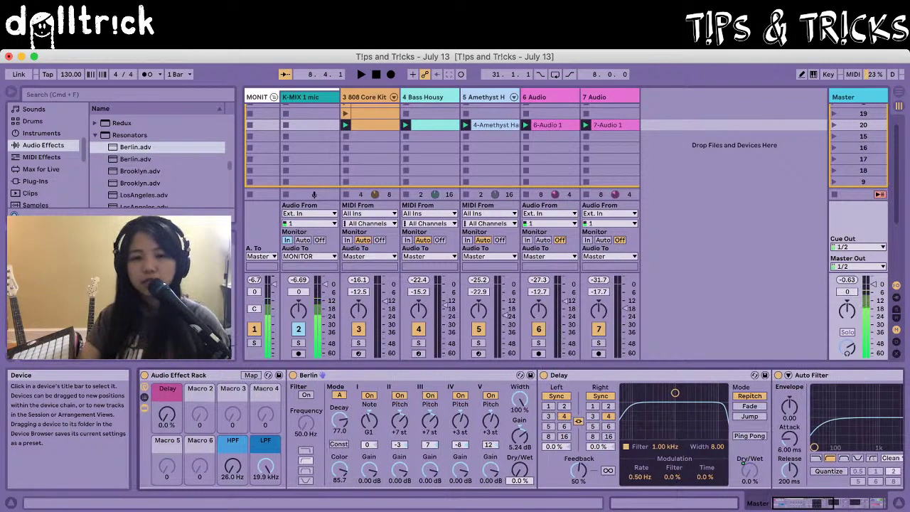
pyautogui.hscroll(10, 522, 434)
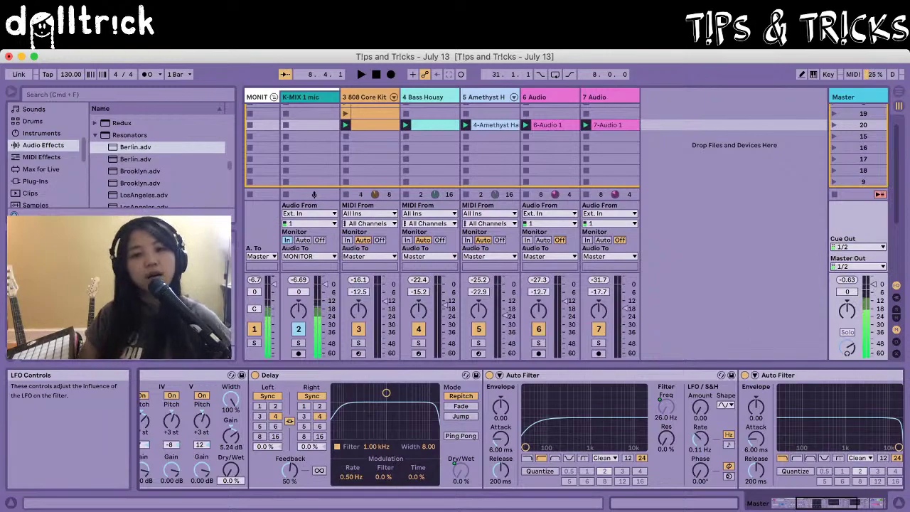
pyautogui.hscroll(-9, 351, 469)
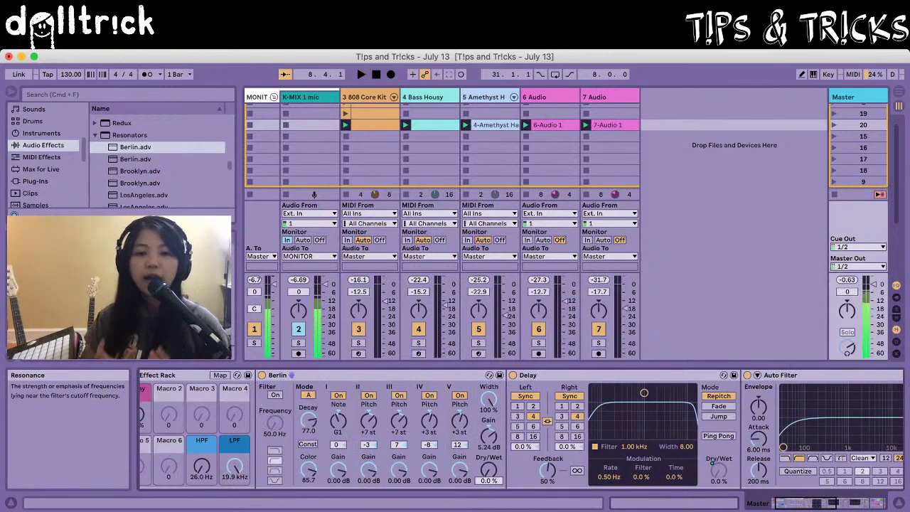
pyautogui.hscroll(-2, 351, 469)
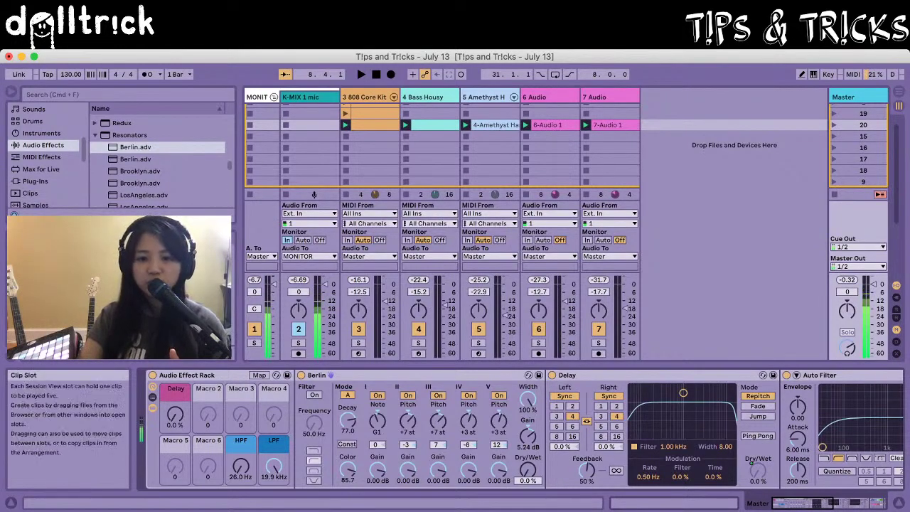
# Check the low notes of the Bass Housy clip in scene 20 and set the Berlin Resonators' root note to E1 on the Master track.
pyautogui.click(433, 125)
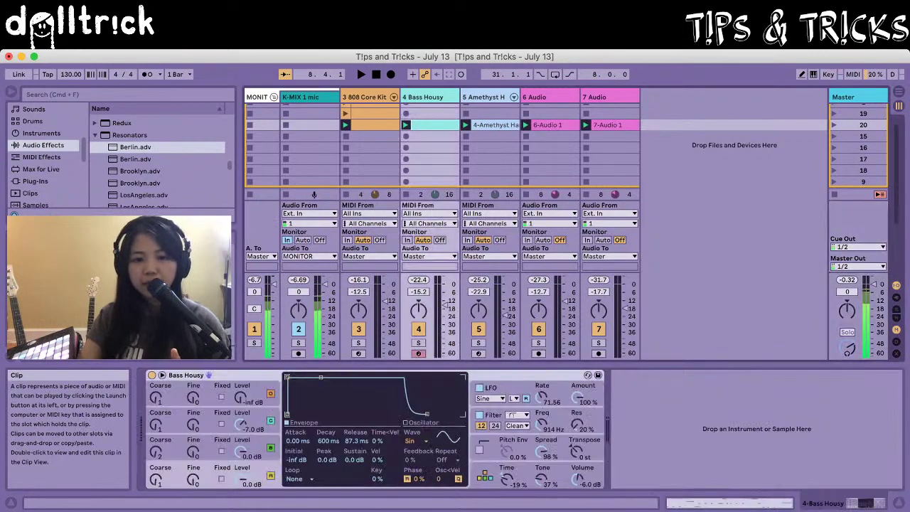
pyautogui.doubleClick(434, 125)
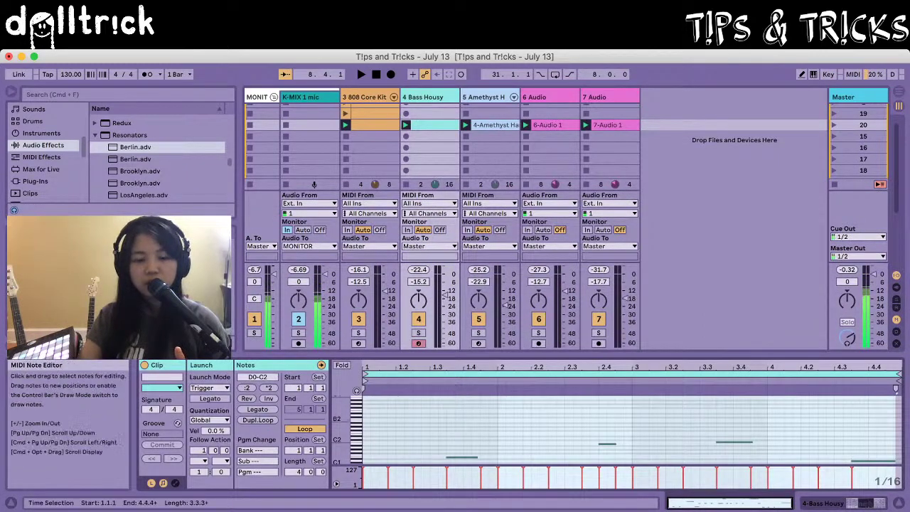
pyautogui.scroll(-3, 626, 426)
pyautogui.moveTo(367, 433); pyautogui.dragTo(364, 447)
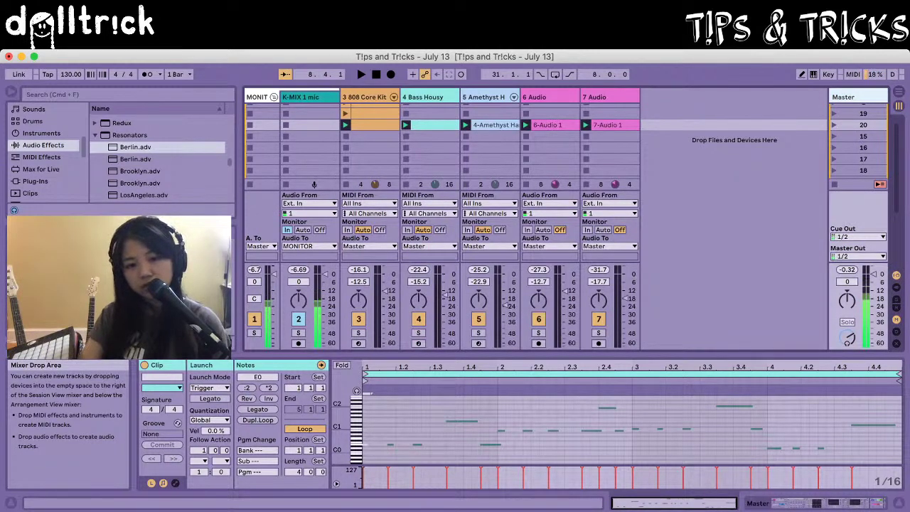
pyautogui.hotkey('shift', 'Tab')
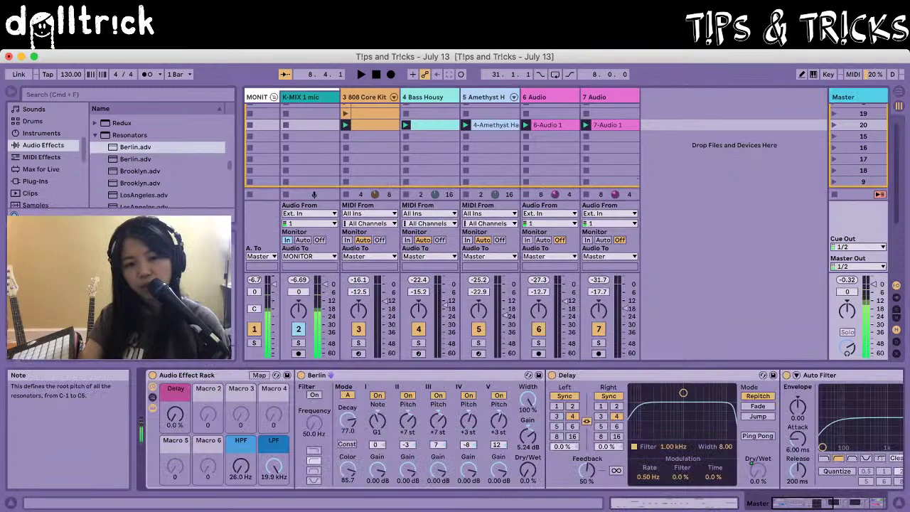
pyautogui.moveTo(377, 421); pyautogui.dragTo(378, 424)
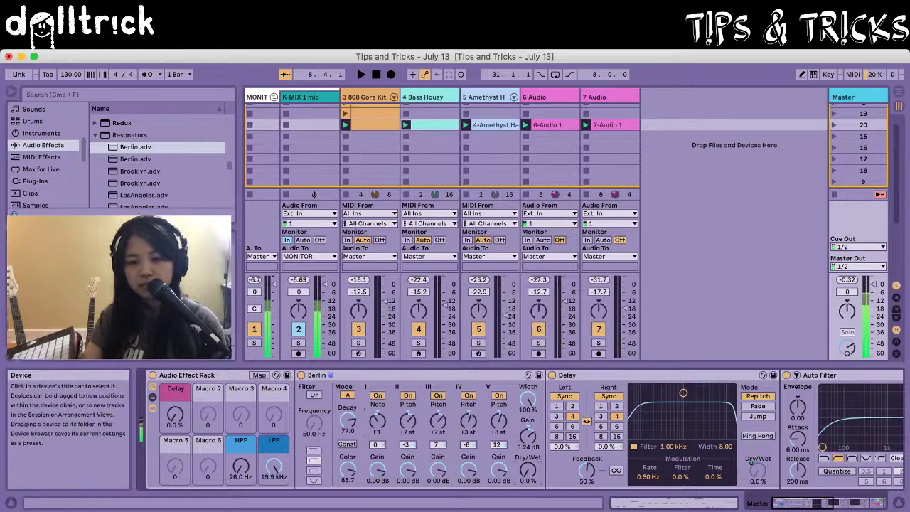
# Audition the Berlin Resonators' Dry/Wet during playback, return it to 0.0 % and map it to Macro 2.
pyautogui.press('space')
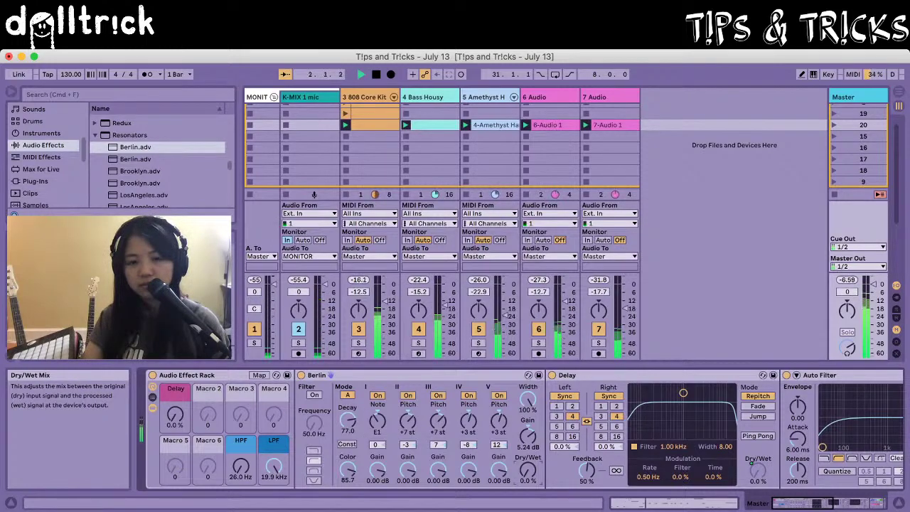
pyautogui.moveTo(528, 470); pyautogui.dragTo(528, 442)
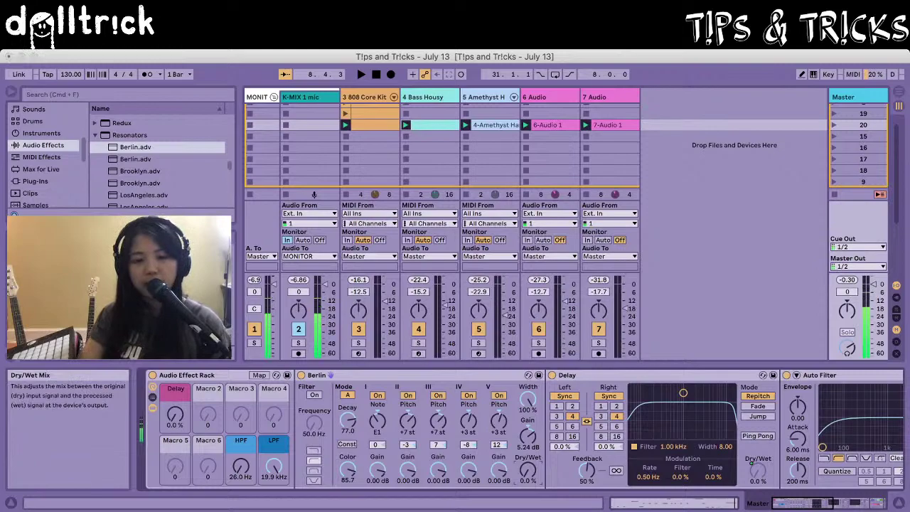
pyautogui.rightClick(528, 469)
pyautogui.click(569, 426)
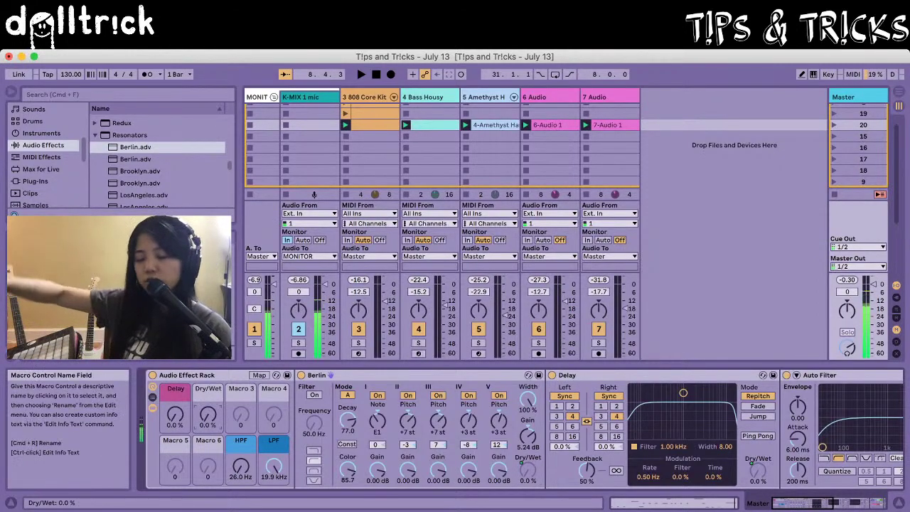
# Rename the new Dry/Wet macro as Reson and colour it mint green.
pyautogui.click(208, 389)
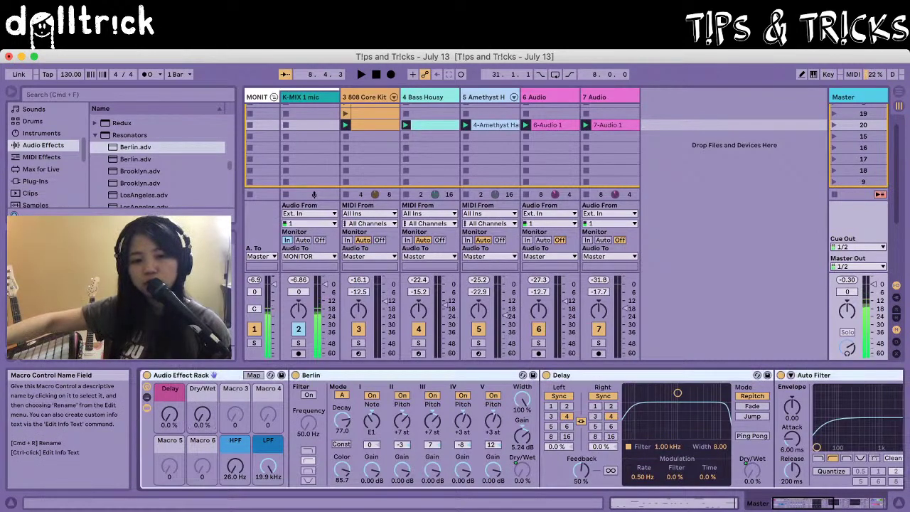
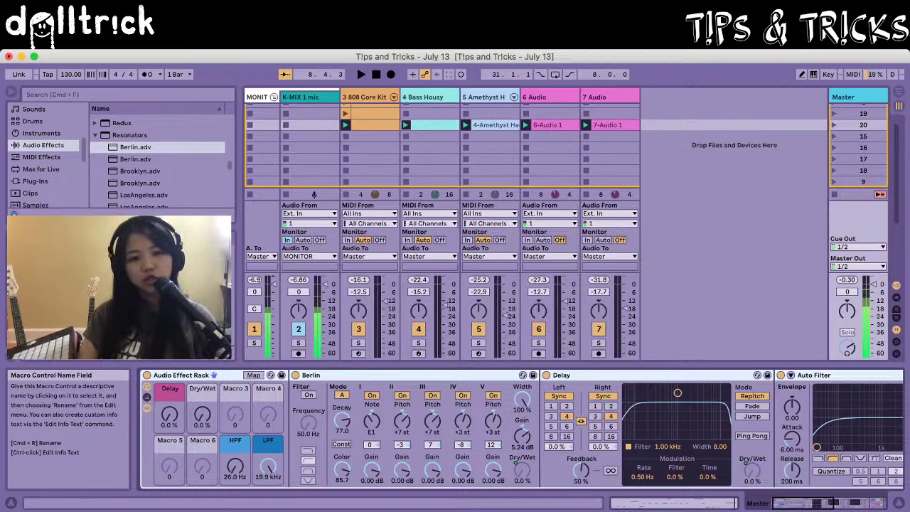
pyautogui.click(202, 414)
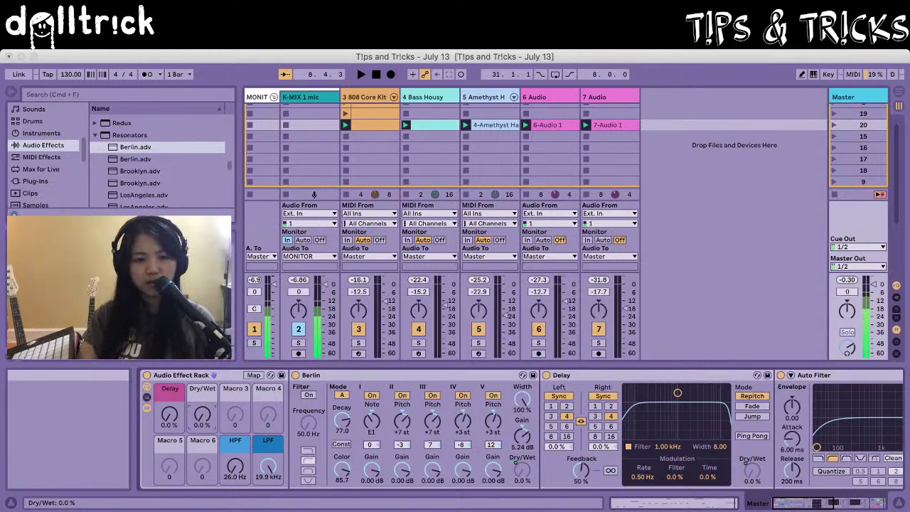
pyautogui.press('super+r')
pyautogui.write('R')
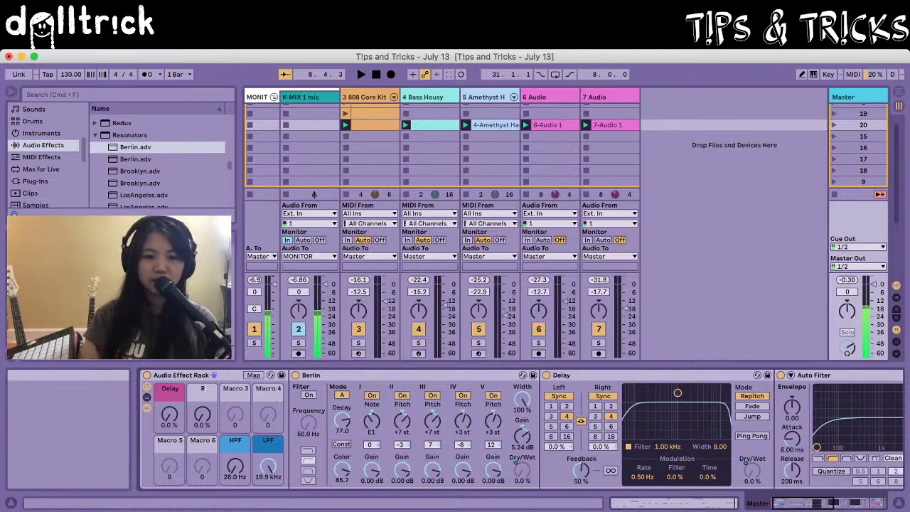
pyautogui.write('esonat')
pyautogui.write('o')
pyautogui.press('BackSpace')
pyautogui.press('BackSpace')
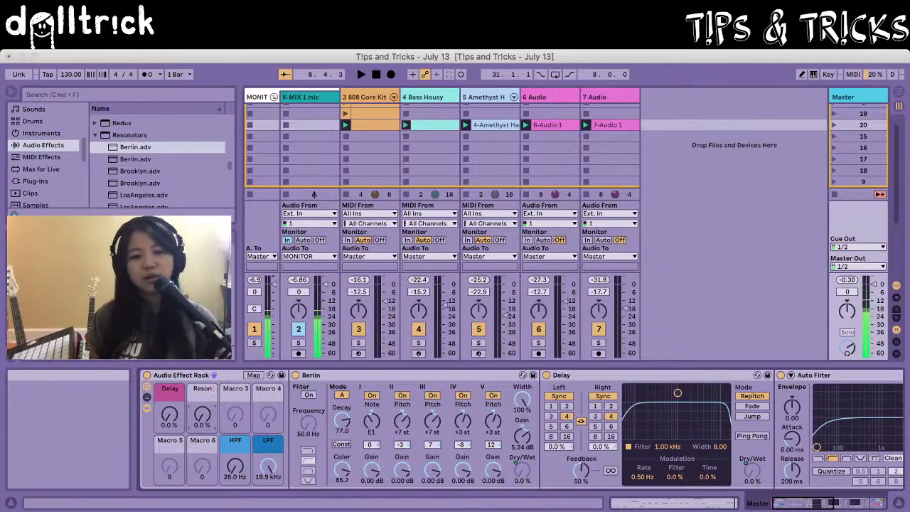
pyautogui.click(203, 389)
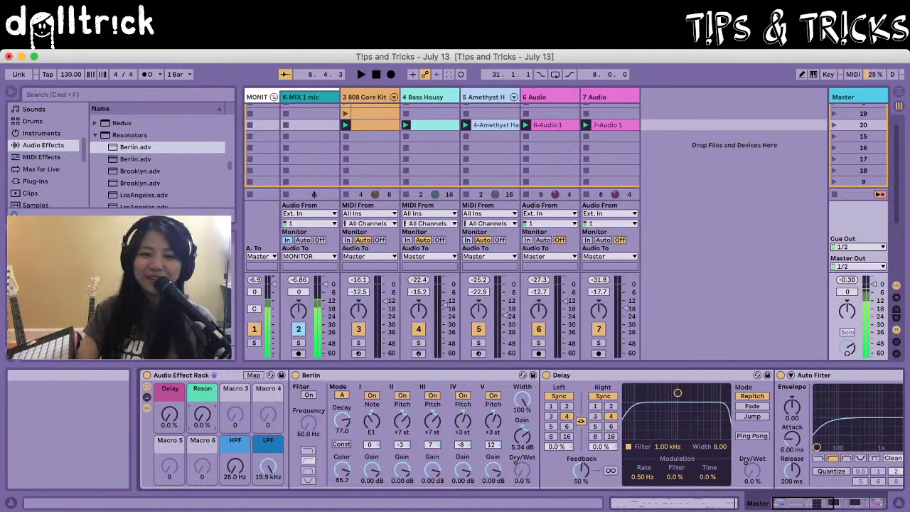
# Insert a Beat Repeat into the rack between the Berlin Resonators and the Delay.
pyautogui.click(135, 147)
pyautogui.scroll(10, 135, 147)
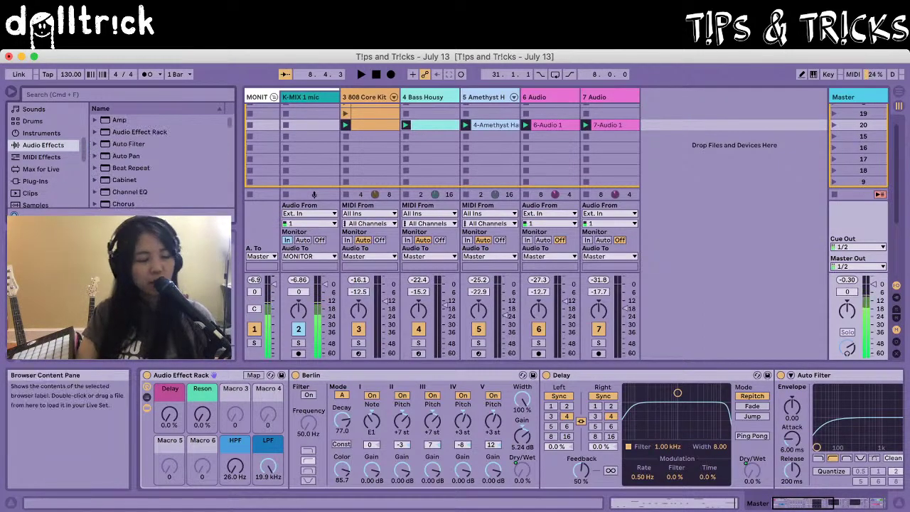
pyautogui.click(131, 169)
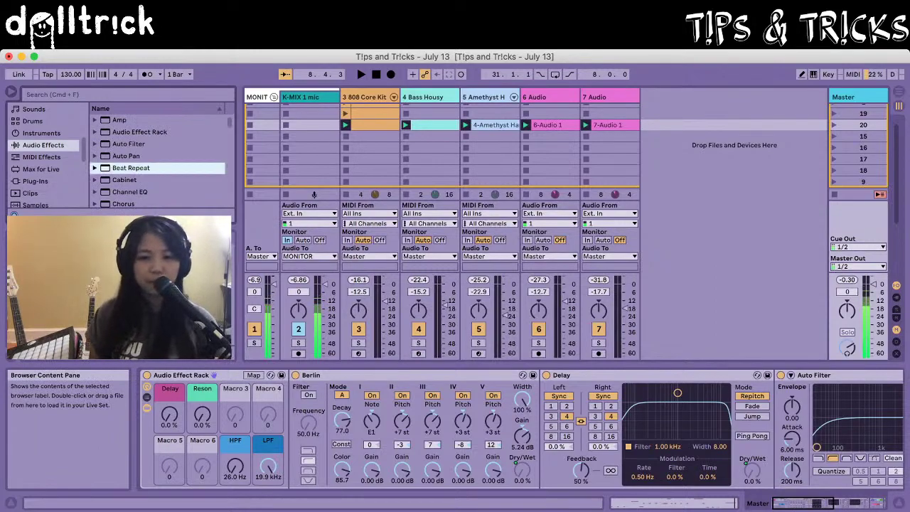
pyautogui.press('Return')
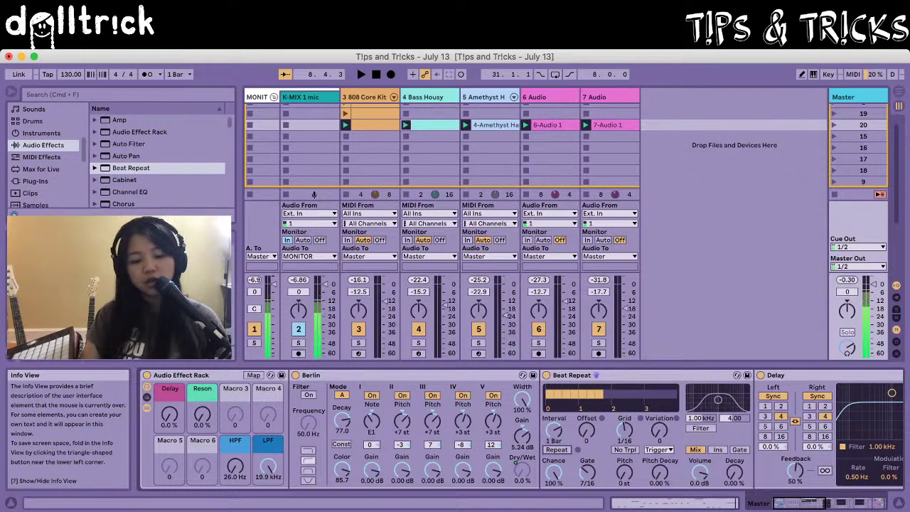
# Hide and show the Info View several times, leaving it visible.
pyautogui.click(10, 503)
pyautogui.click(10, 502)
pyautogui.click(10, 502)
pyautogui.click(10, 502)
pyautogui.click(10, 503)
pyautogui.click(10, 502)
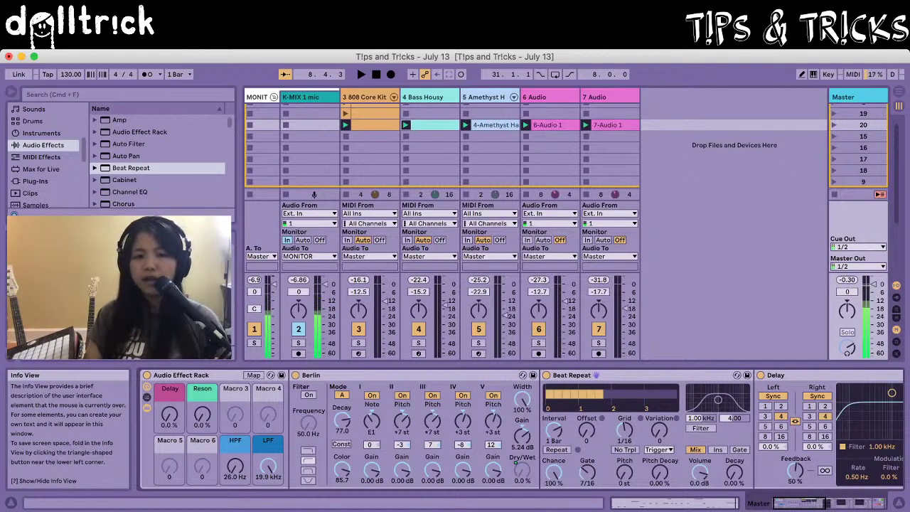
pyautogui.click(9, 503)
pyautogui.click(10, 502)
pyautogui.click(10, 502)
pyautogui.click(10, 502)
pyautogui.click(10, 502)
pyautogui.click(10, 503)
pyautogui.click(10, 502)
pyautogui.click(10, 503)
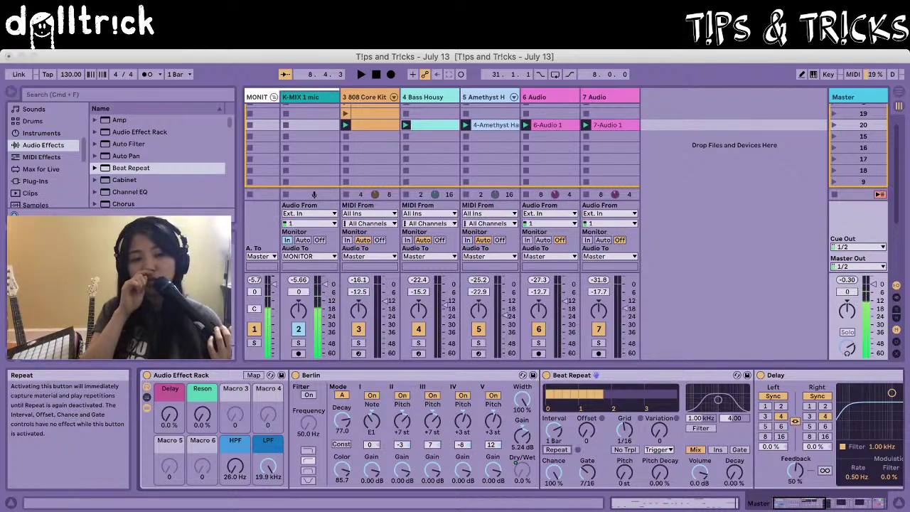
# Map Beat Repeat's Repeat switch to Macro 3 and make a first adjustment of that macro, ending at 0.
pyautogui.click(594, 455)
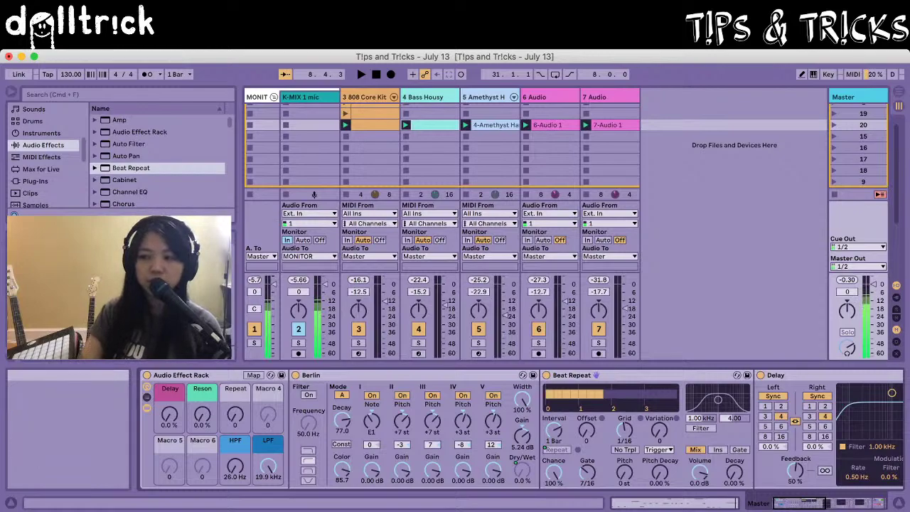
pyautogui.press('super+Tab')
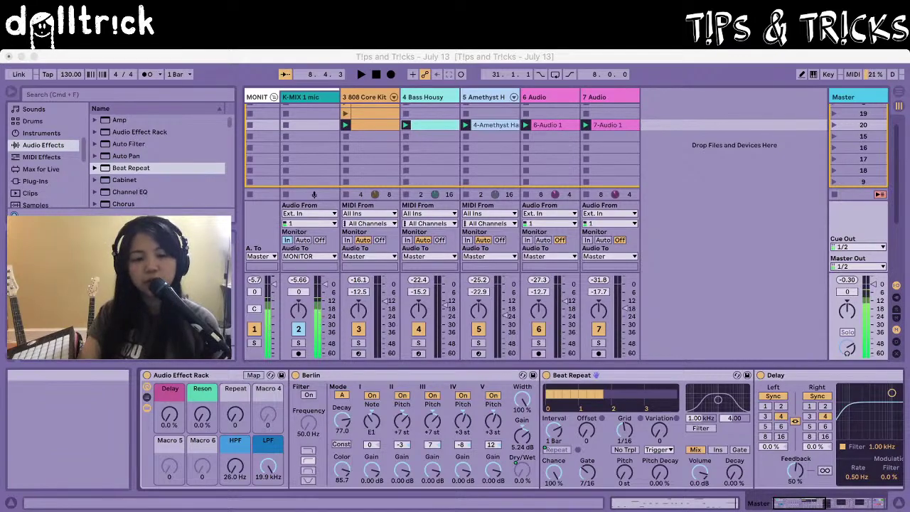
pyautogui.click(235, 414)
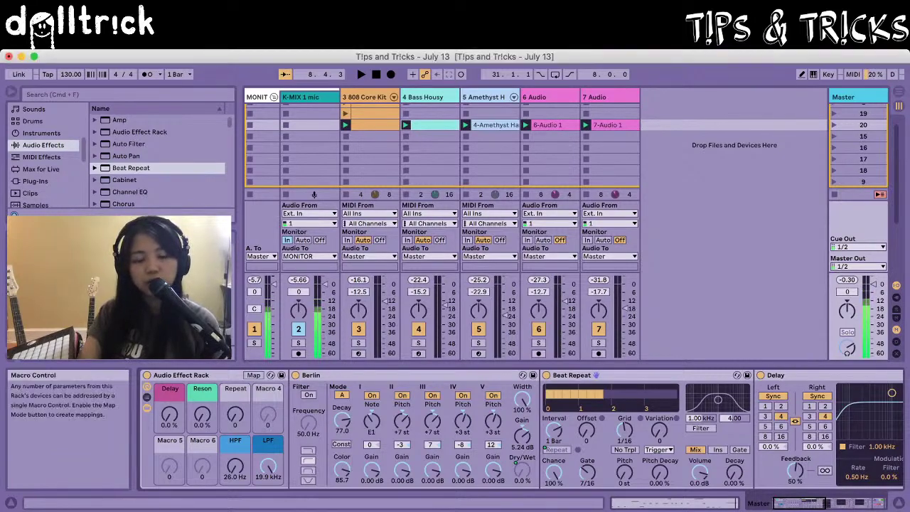
pyautogui.moveTo(236, 415); pyautogui.dragTo(235, 404)
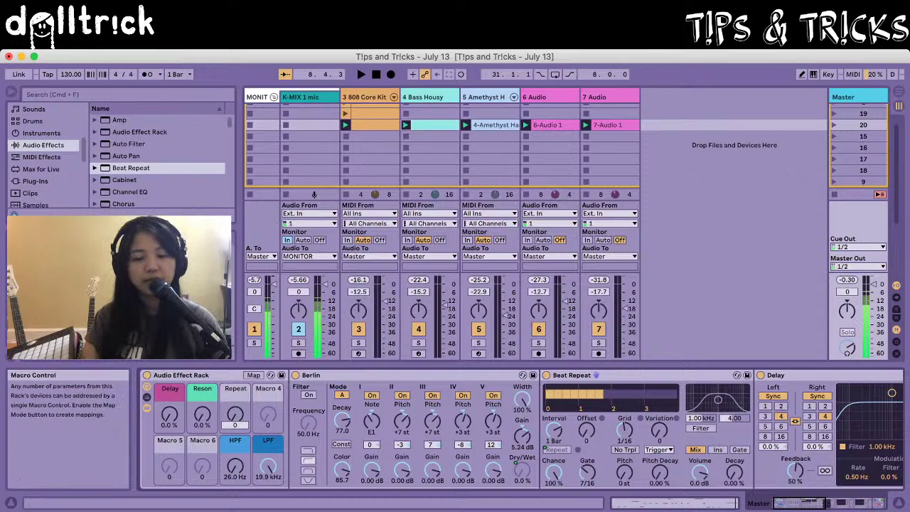
# Try the Repeat macro at 71 and back at 0, switch Beat Repeat from Mix to Ins mode, and raise the macro to 45.
pyautogui.moveTo(235, 414); pyautogui.dragTo(235, 389)
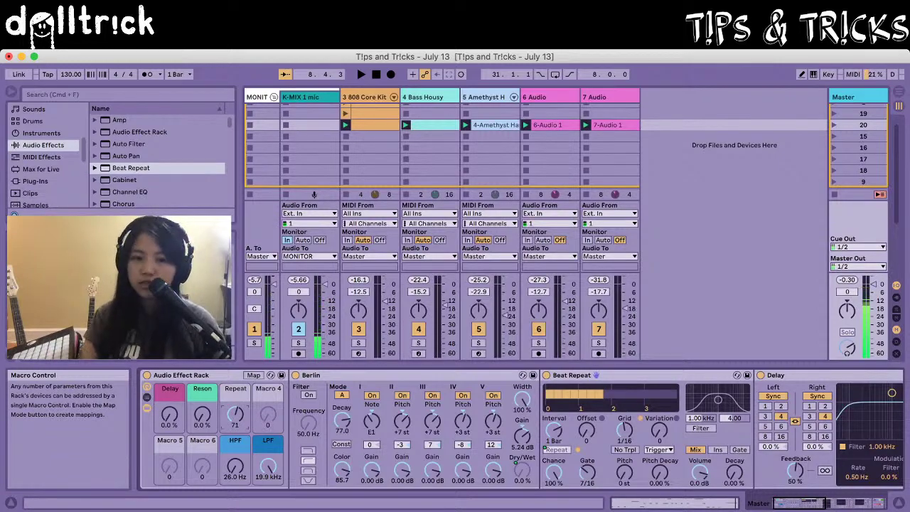
pyautogui.moveTo(235, 389); pyautogui.dragTo(235, 415)
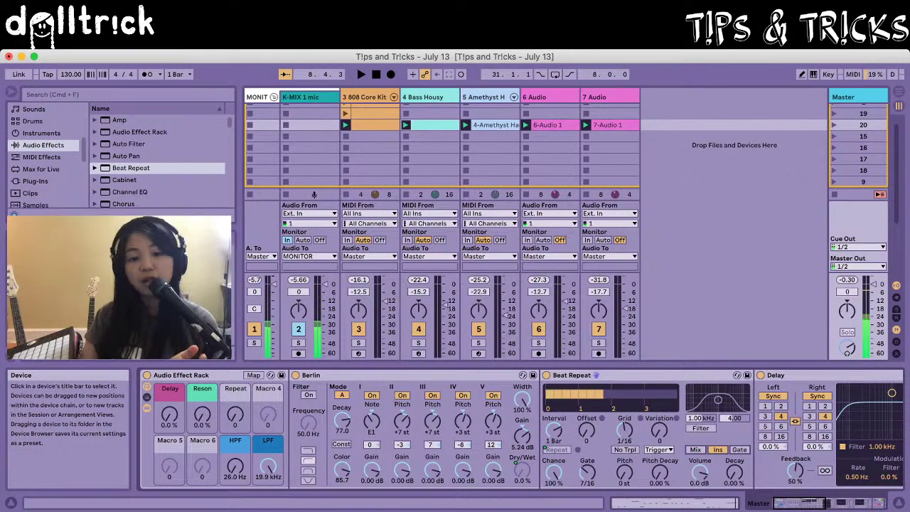
pyautogui.moveTo(236, 414); pyautogui.dragTo(235, 391)
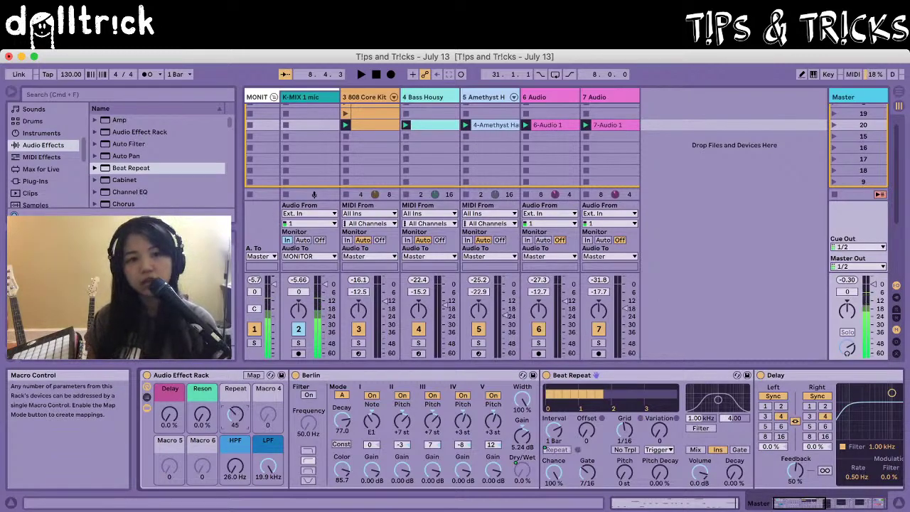
# Try the Repeat macro at 71 and 54, return it to 0, and switch Beat Repeat's output mode to Gate and back to Mix.
pyautogui.moveTo(236, 415); pyautogui.dragTo(235, 401)
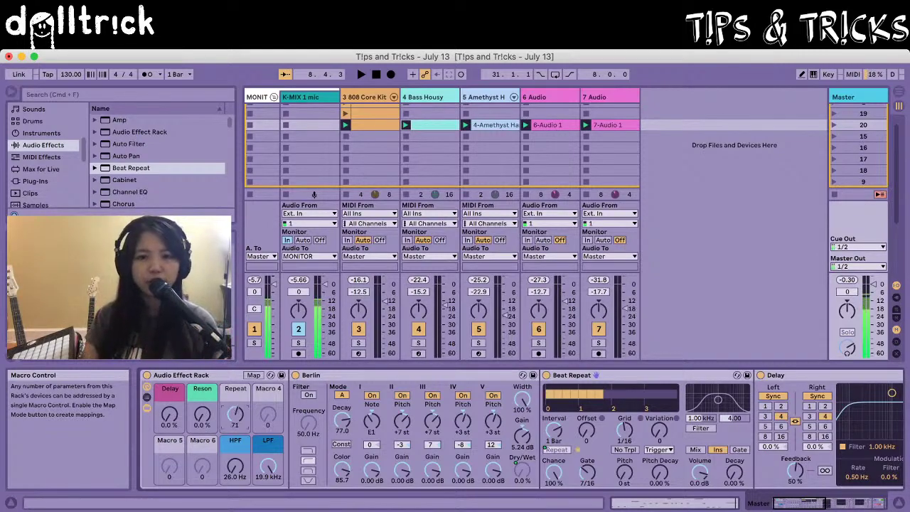
pyautogui.moveTo(236, 414)
pyautogui.mouseDown()
pyautogui.moveTo(235, 423)
pyautogui.moveTo(235, 415)
pyautogui.mouseUp()
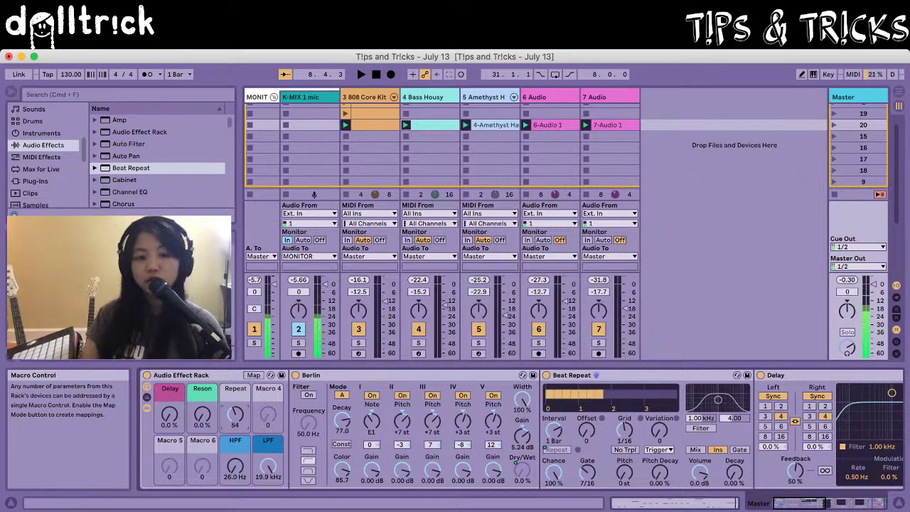
pyautogui.moveTo(235, 415); pyautogui.dragTo(235, 455)
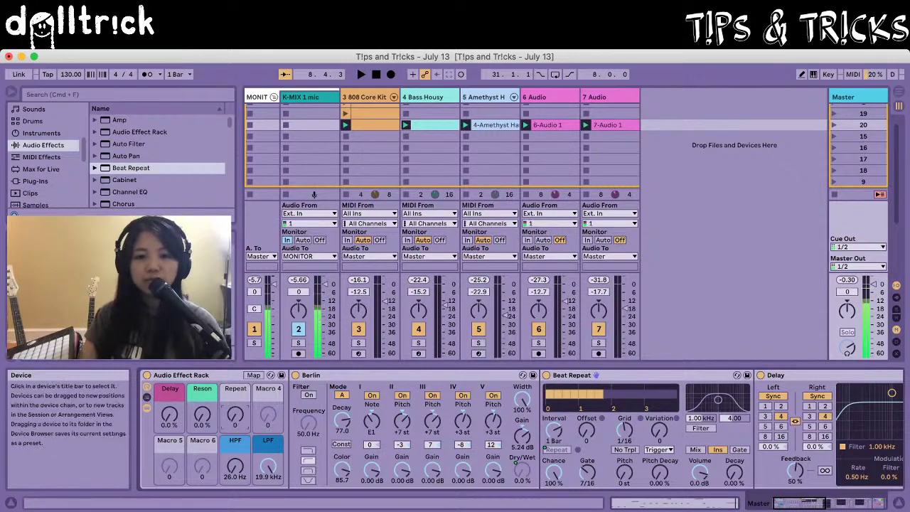
pyautogui.click(740, 449)
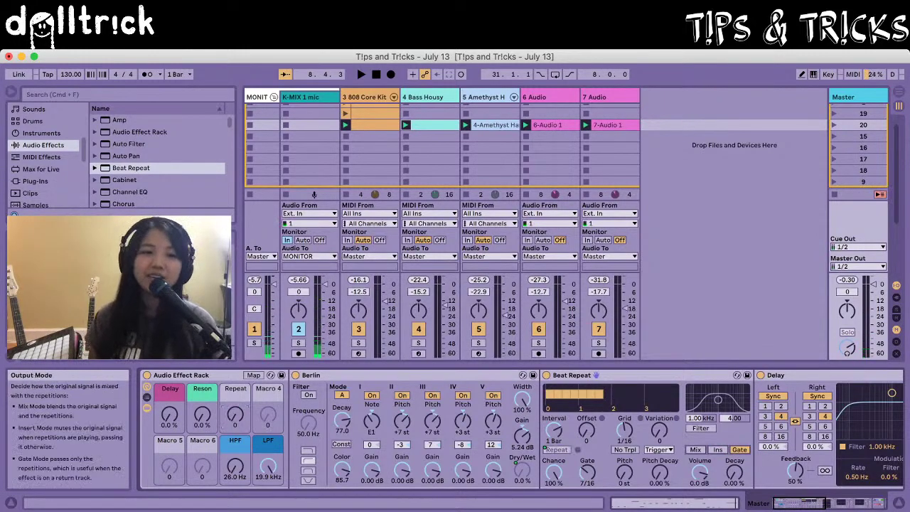
pyautogui.click(695, 449)
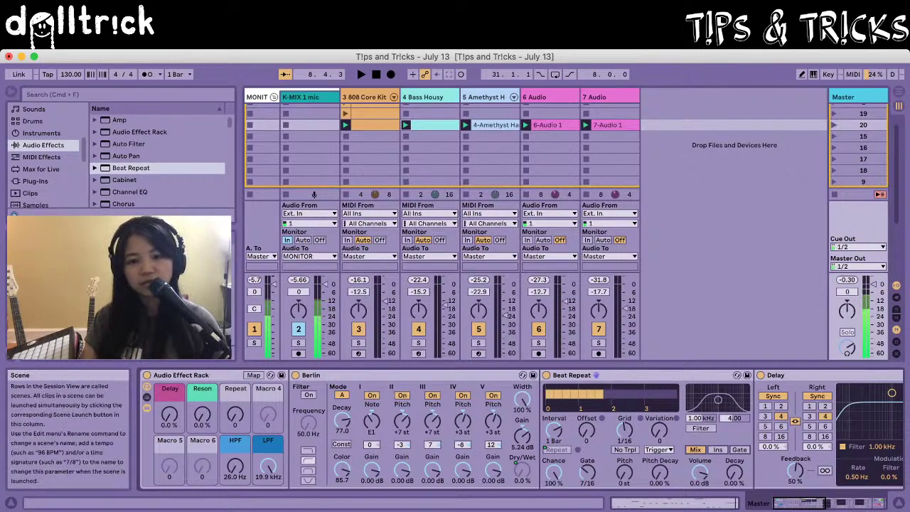
# Play scene 20 while trying the Repeat macro in Mix mode, and clear the clips by launching empty scene 15.
pyautogui.click(835, 125)
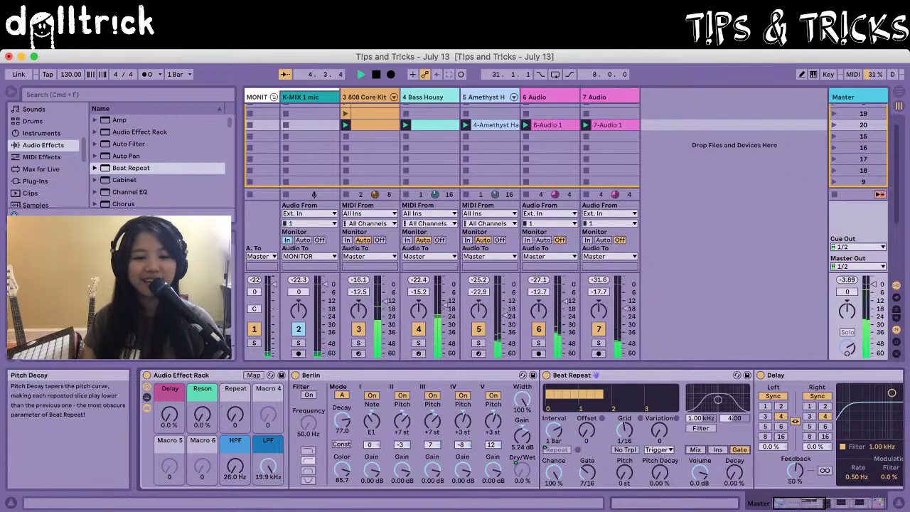
pyautogui.moveTo(235, 414)
pyautogui.mouseDown()
pyautogui.moveTo(236, 353)
pyautogui.moveTo(235, 414)
pyautogui.mouseUp()
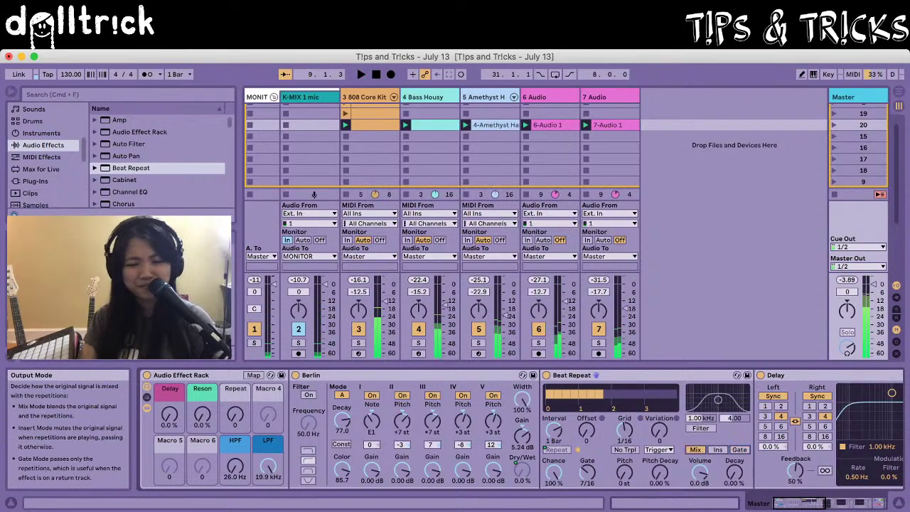
pyautogui.click(835, 137)
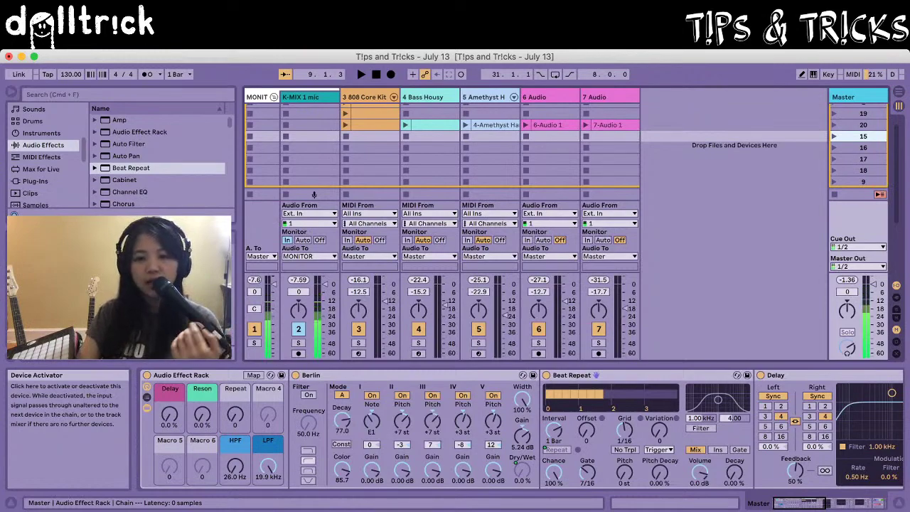
# Rename Macro 3, which controls Beat Repeat, as "Repeat".
pyautogui.press('super+Tab')
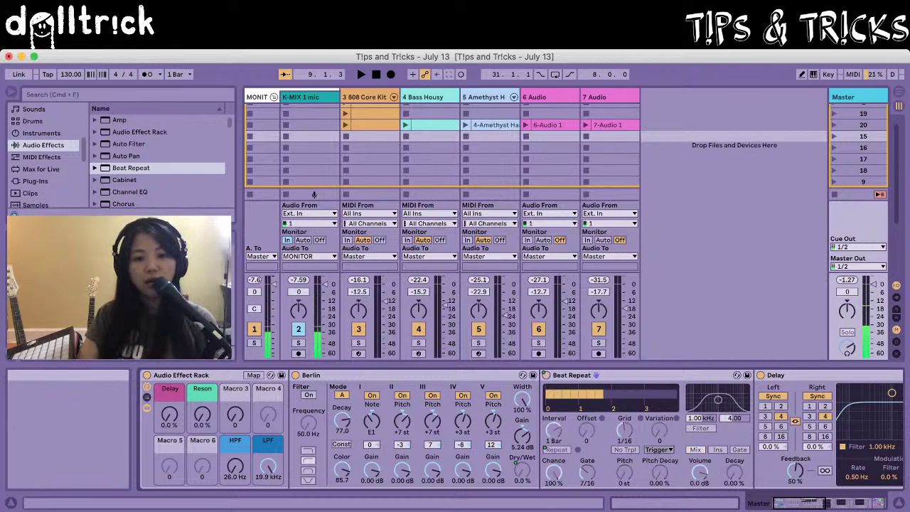
pyautogui.press('super+Tab')
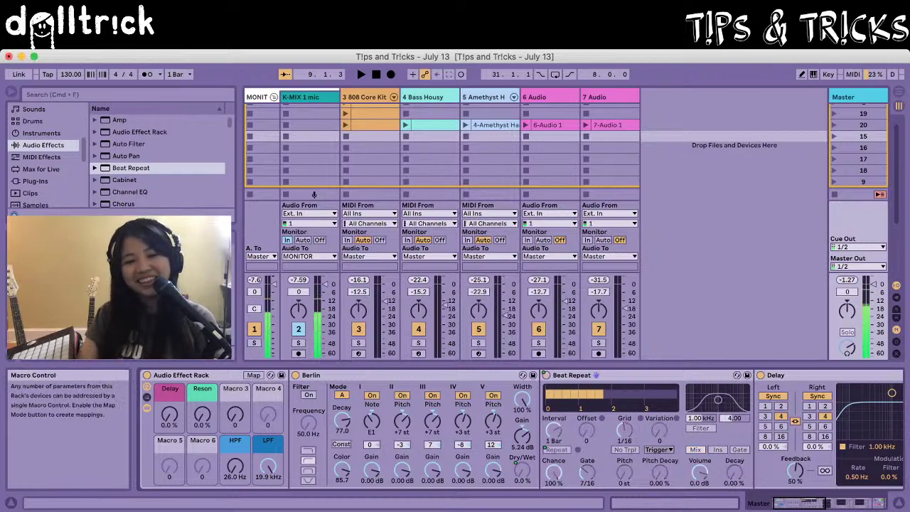
pyautogui.moveTo(235, 415)
pyautogui.mouseDown()
pyautogui.moveTo(235, 379)
pyautogui.moveTo(236, 417)
pyautogui.mouseUp()
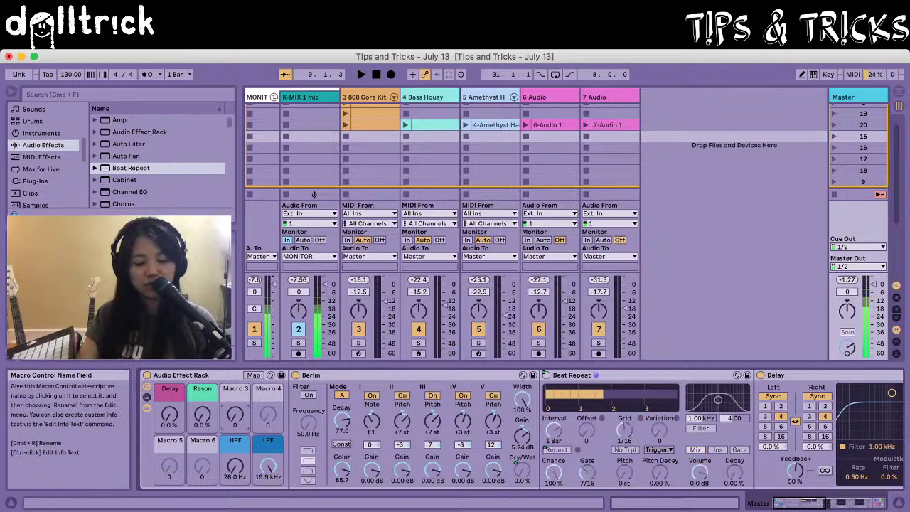
pyautogui.press('super+r')
pyautogui.write('Repea')
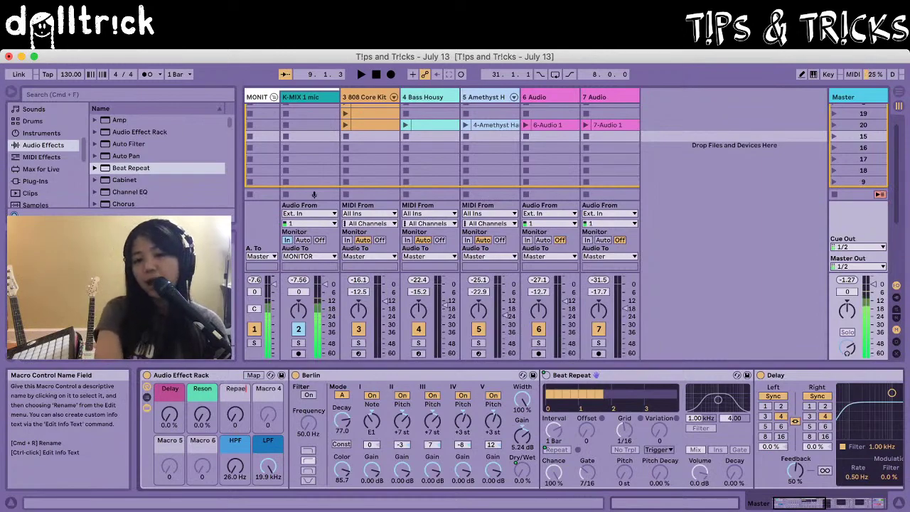
pyautogui.write('t')
pyautogui.press('Return')
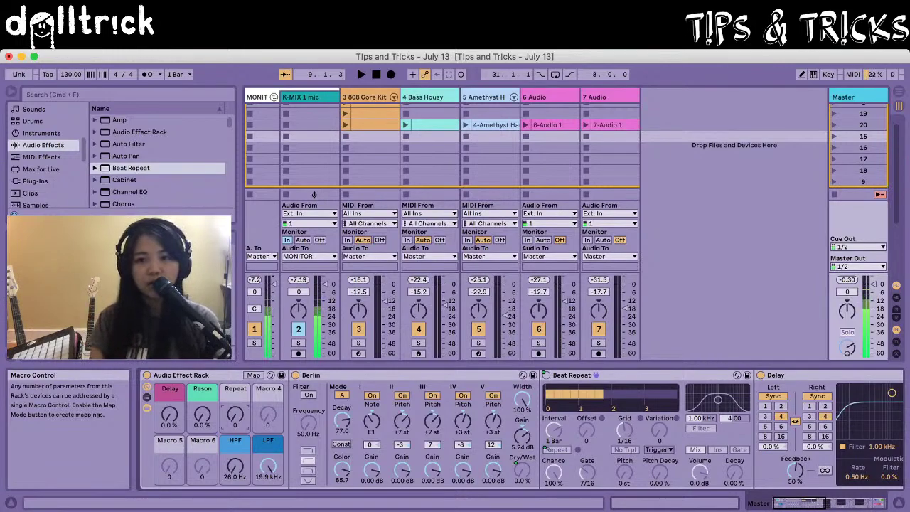
# Audition the renamed Repeat macro over scene 20, stop playback, and launch empty scene 15.
pyautogui.moveTo(235, 416); pyautogui.dragTo(235, 414)
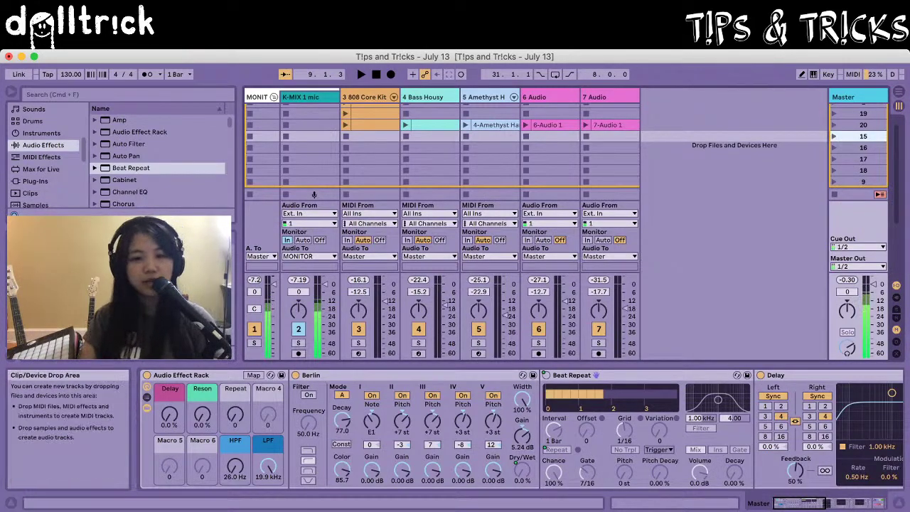
pyautogui.click(834, 126)
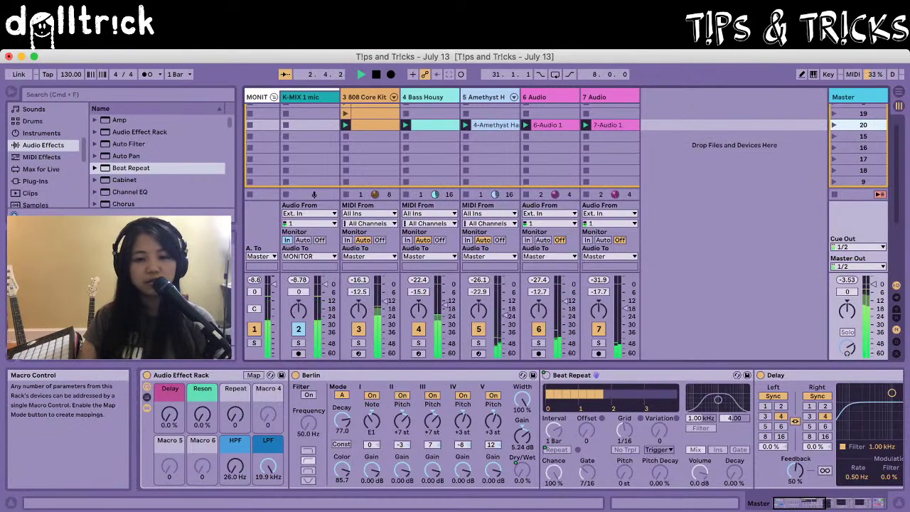
pyautogui.moveTo(235, 415); pyautogui.dragTo(235, 390)
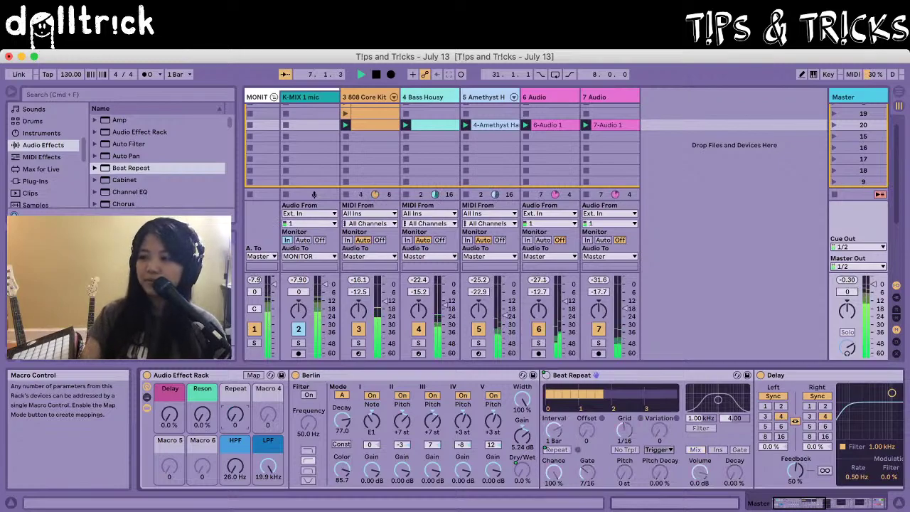
pyautogui.press('space')
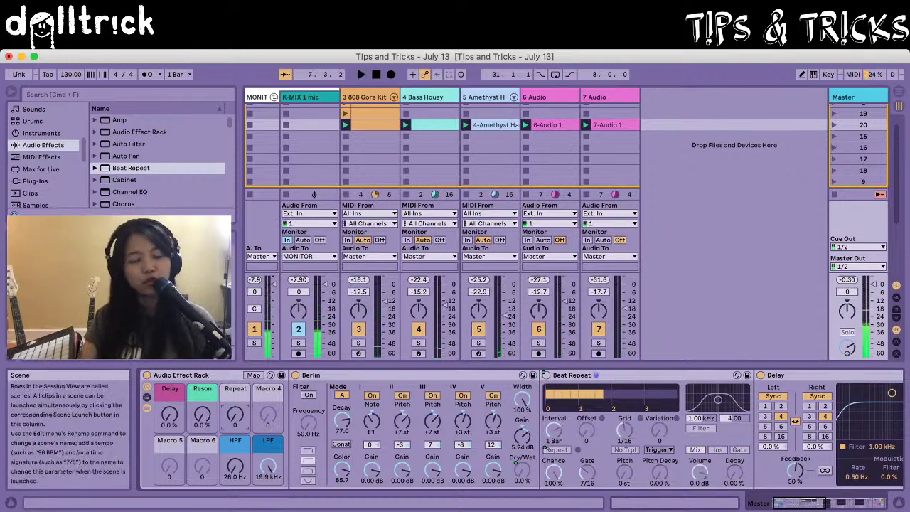
pyautogui.click(835, 136)
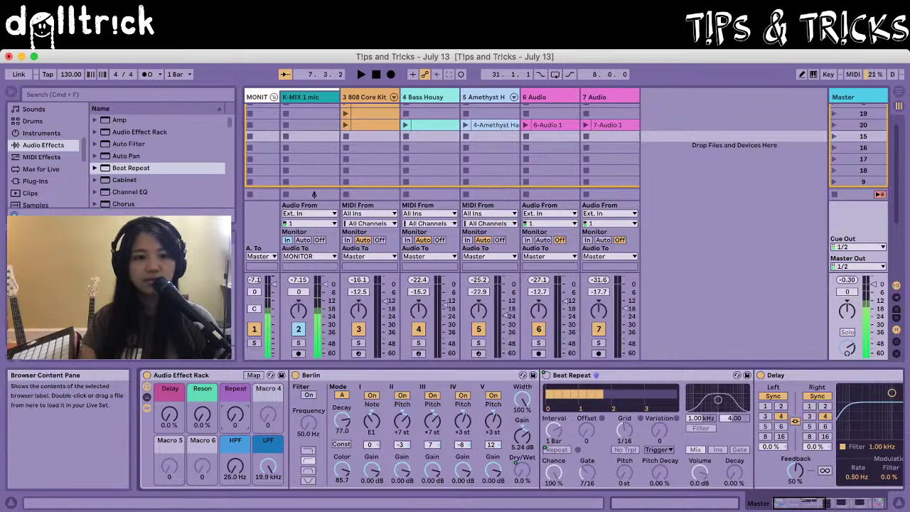
# Find Redux among the audio effects and load it into the rack ahead of the Berlin Resonators.
pyautogui.scroll(-3, 156, 156)
pyautogui.scroll(-6, 156, 156)
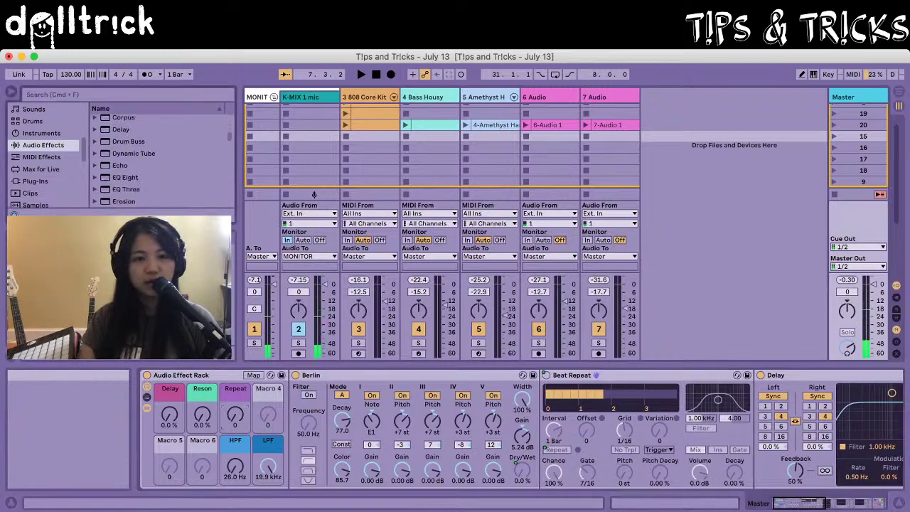
pyautogui.scroll(-5, 157, 157)
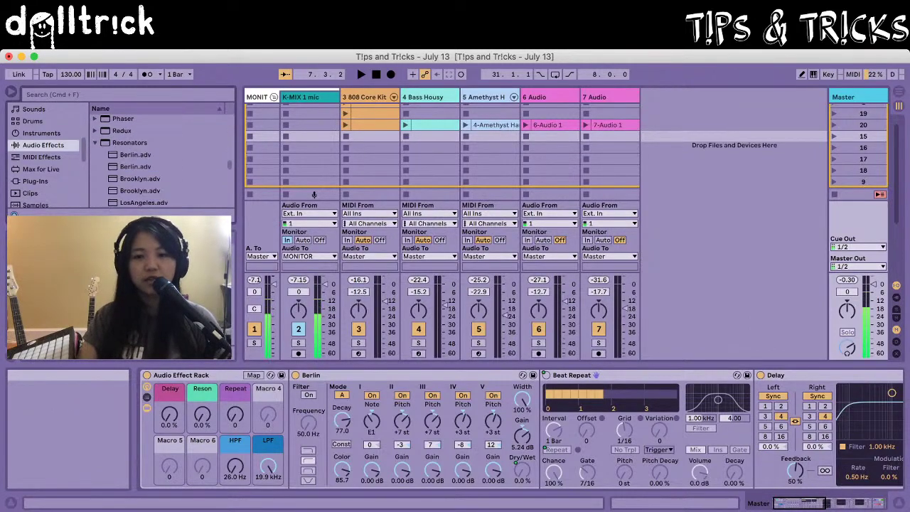
pyautogui.click(95, 143)
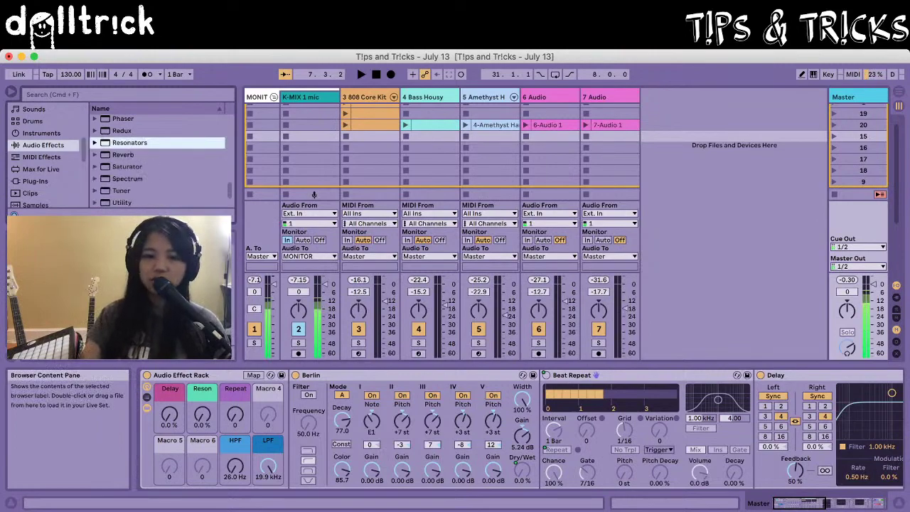
pyautogui.click(122, 131)
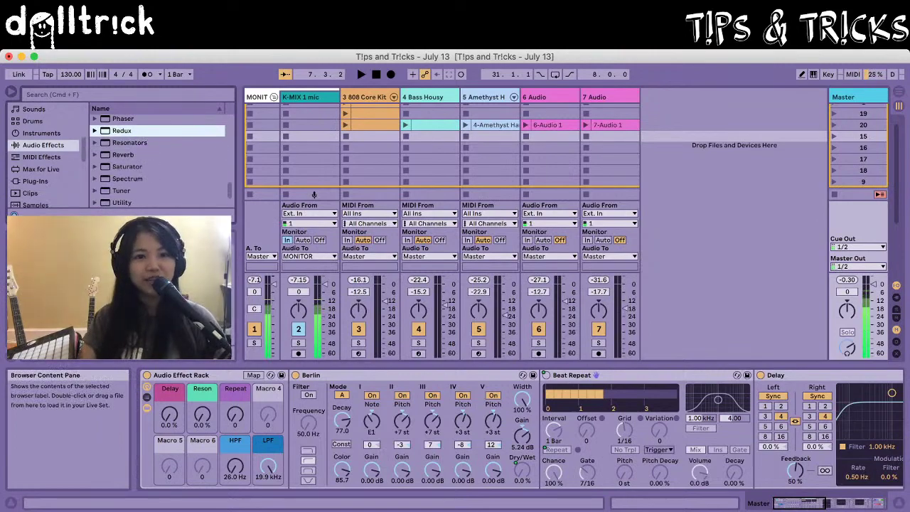
pyautogui.press('Right')
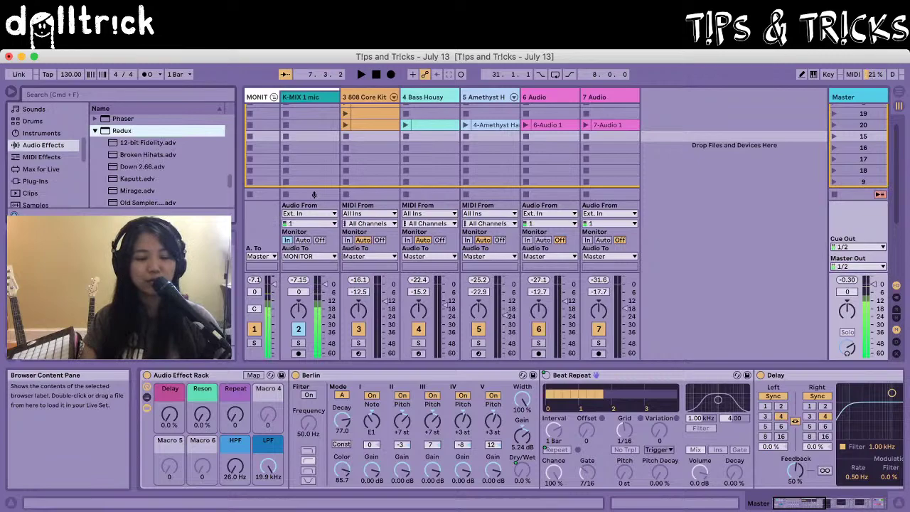
pyautogui.press('Left')
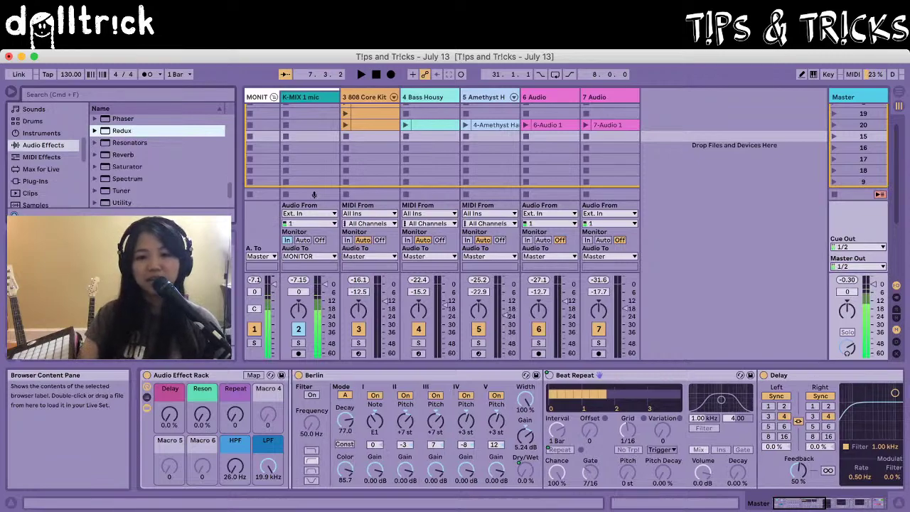
pyautogui.press('Return')
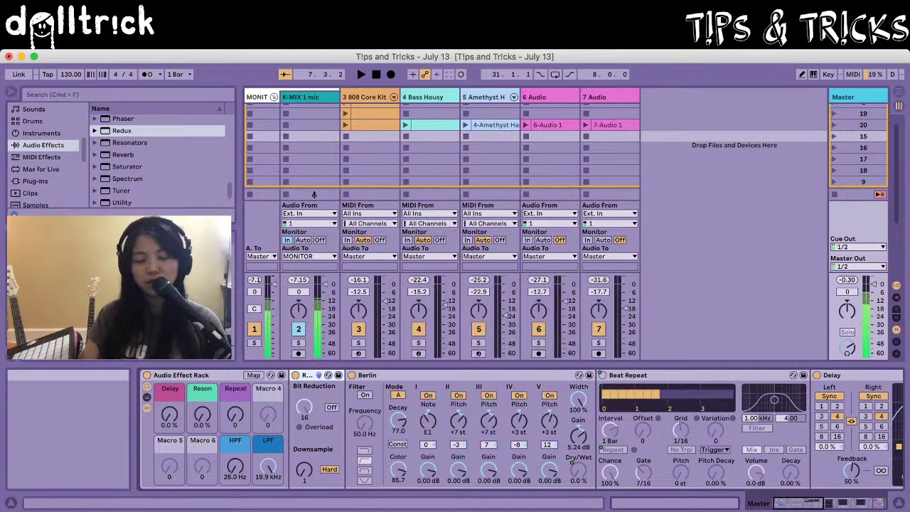
# Try Redux's Hard downsampling at 10 and return it to 1.
pyautogui.press('super+Tab')
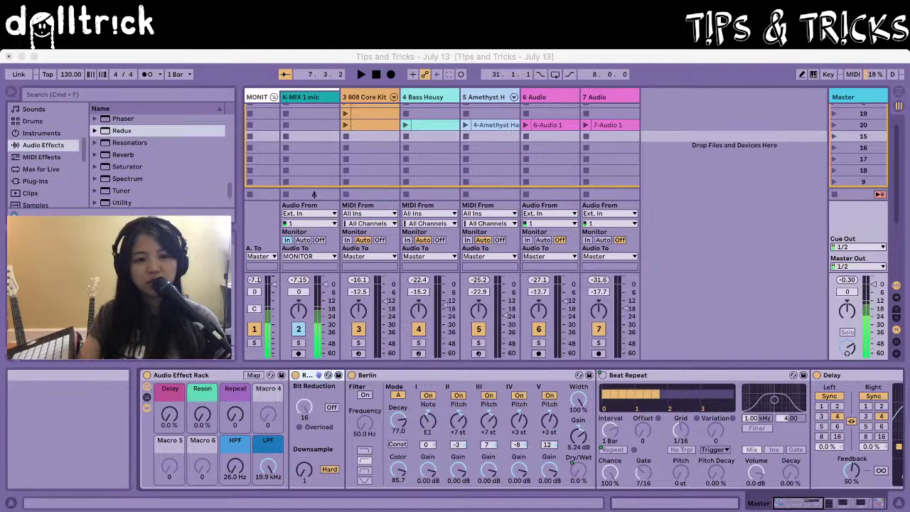
pyautogui.click(305, 469)
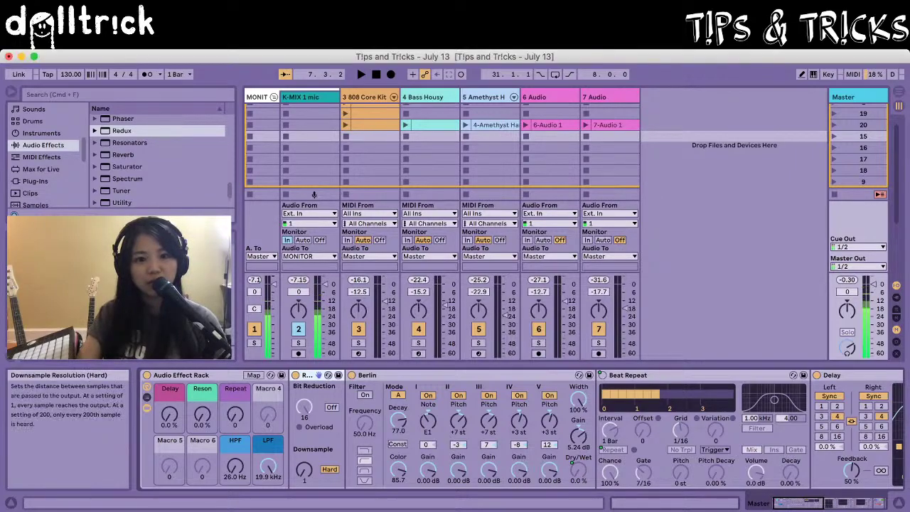
pyautogui.moveTo(304, 469); pyautogui.dragTo(304, 462)
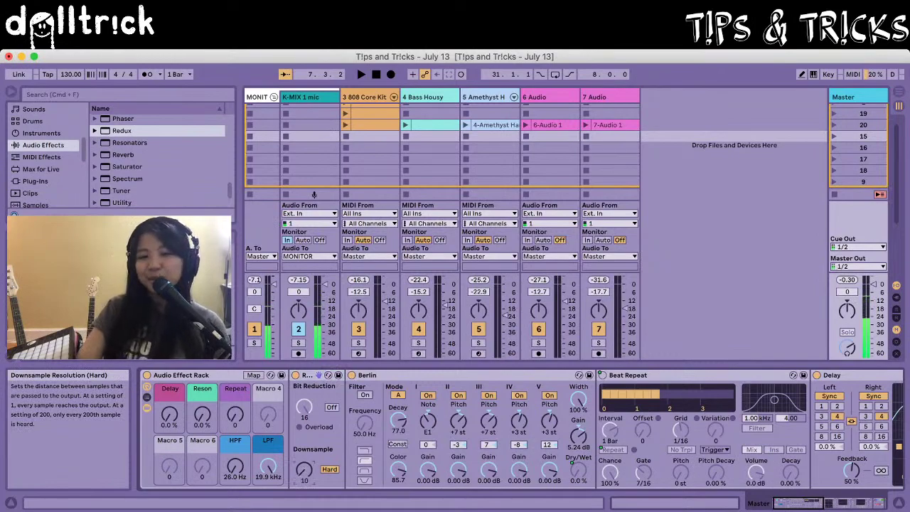
pyautogui.moveTo(304, 462); pyautogui.dragTo(305, 469)
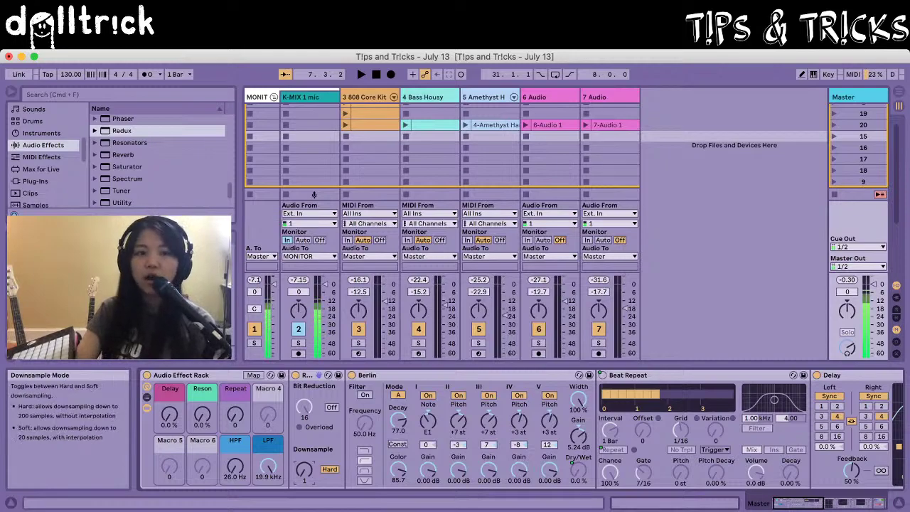
# Compare Redux's Hard and Soft downsample modes, leave it on Soft, and raise the Downsample amount to 4.02.
pyautogui.click(329, 469)
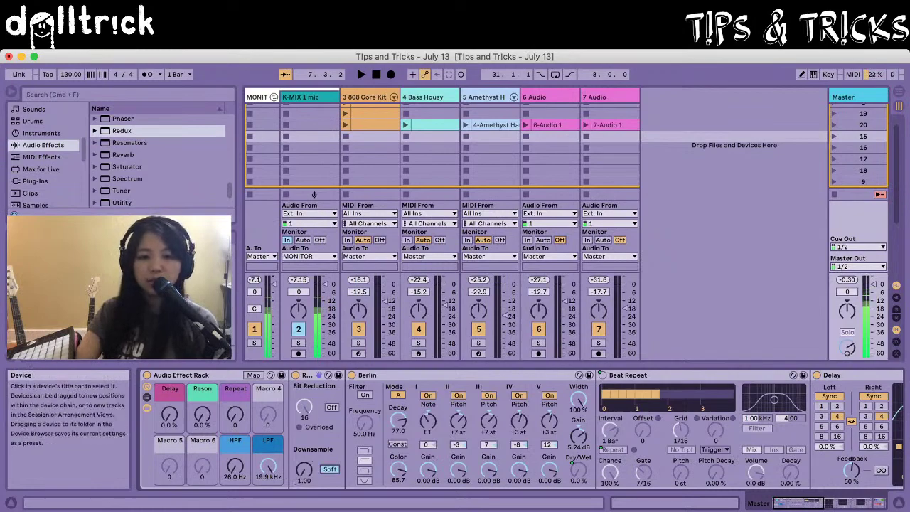
pyautogui.click(329, 469)
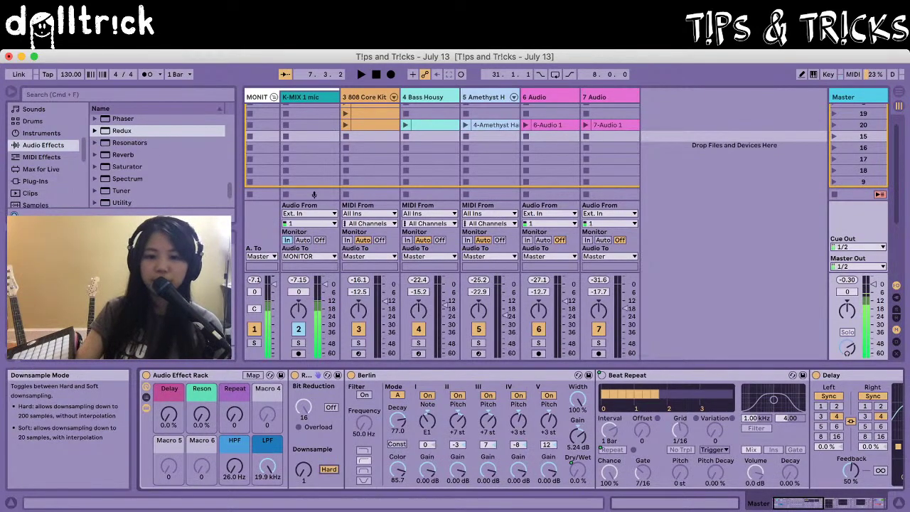
pyautogui.click(329, 469)
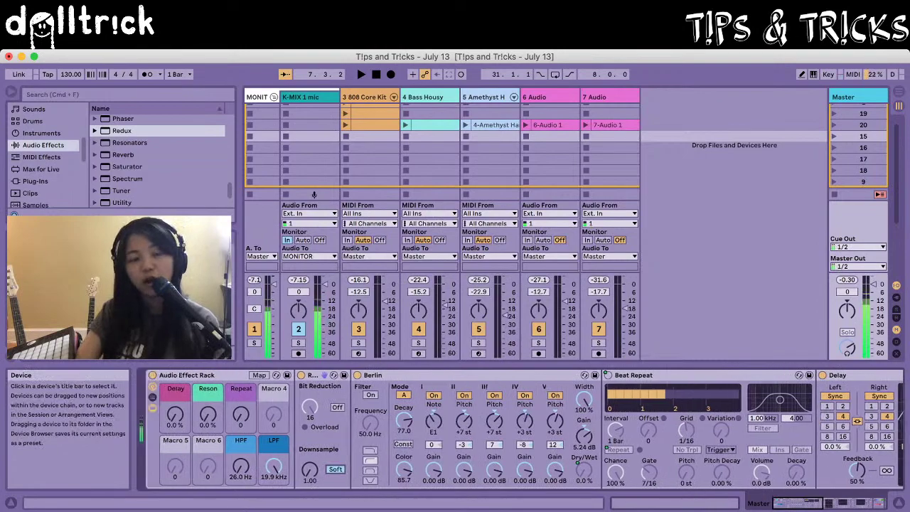
pyautogui.click(334, 469)
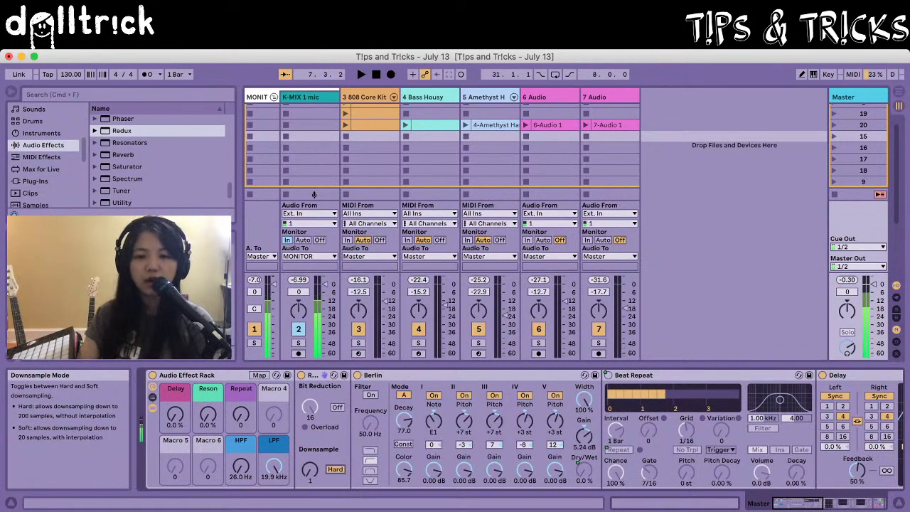
pyautogui.click(335, 469)
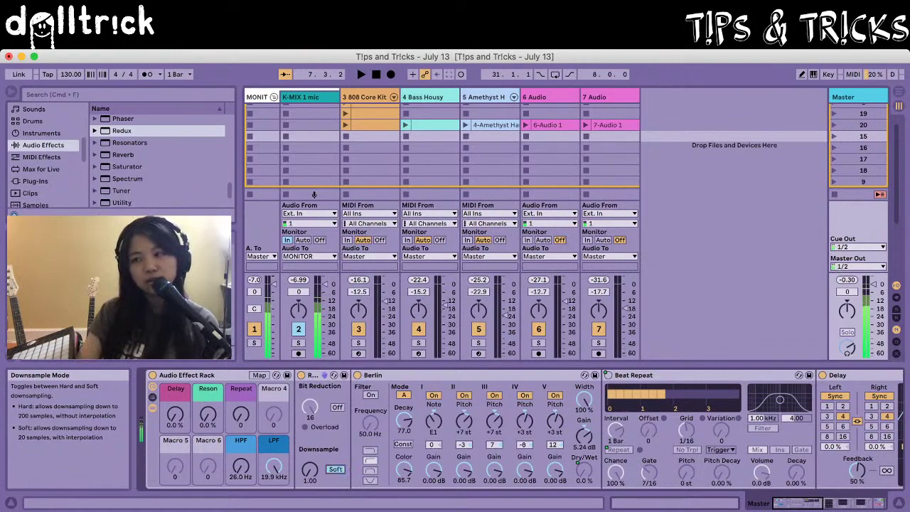
pyautogui.moveTo(309, 469); pyautogui.dragTo(309, 456)
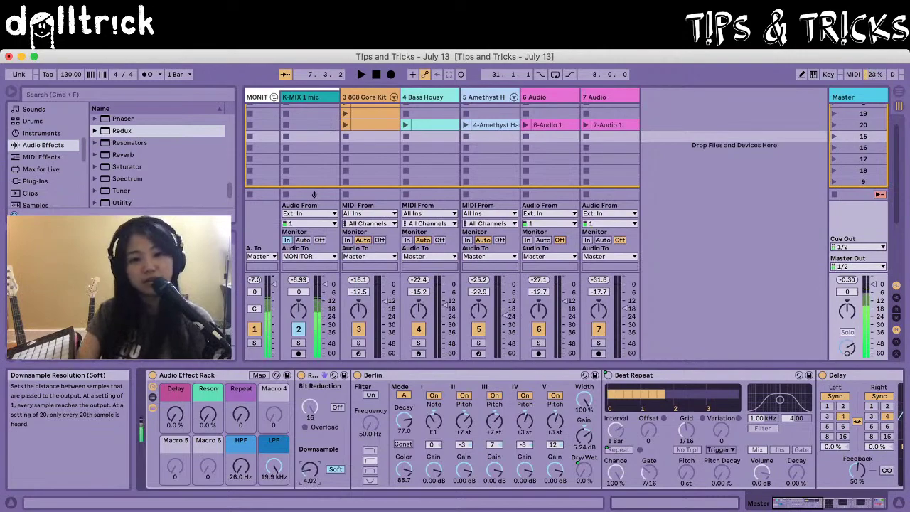
# Audition the Delay macro at 39% and Redux's Downsample up to 20, returning them to 0% and 1.
pyautogui.moveTo(175, 414); pyautogui.dragTo(174, 405)
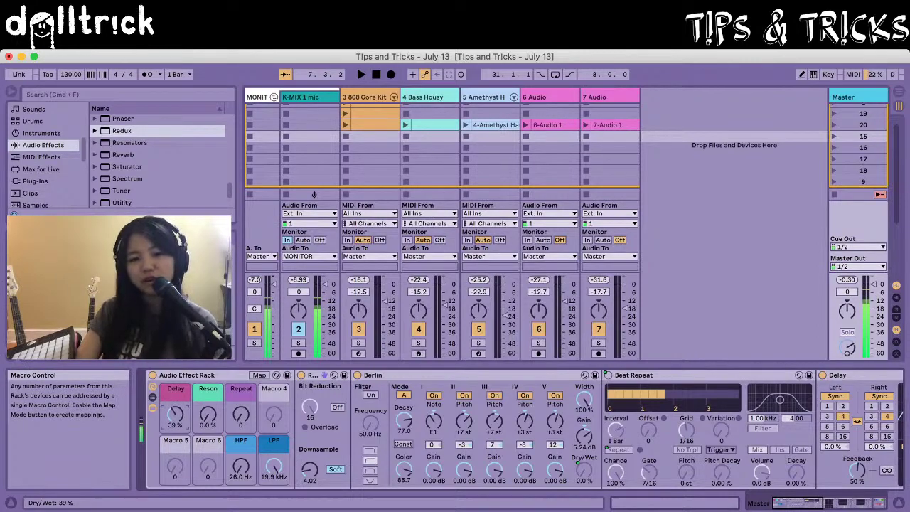
pyautogui.doubleClick(175, 415)
pyautogui.doubleClick(309, 469)
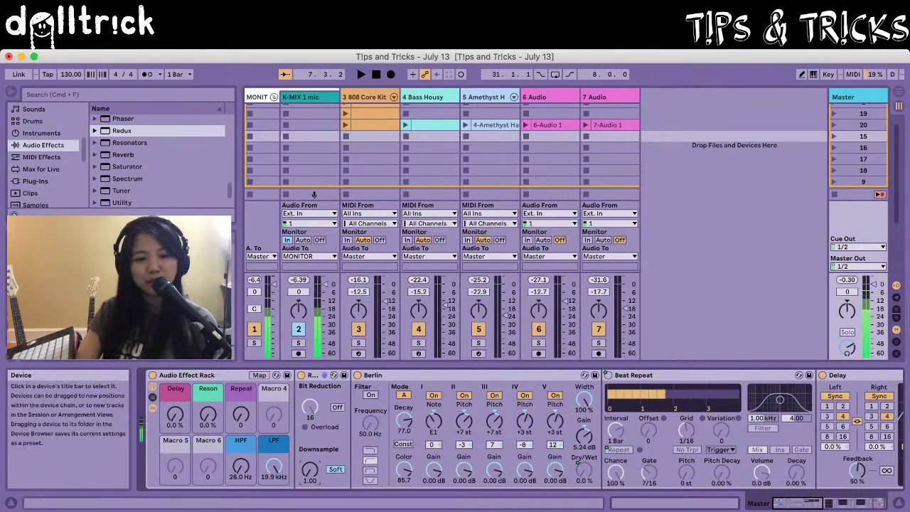
pyautogui.moveTo(310, 469); pyautogui.dragTo(310, 438)
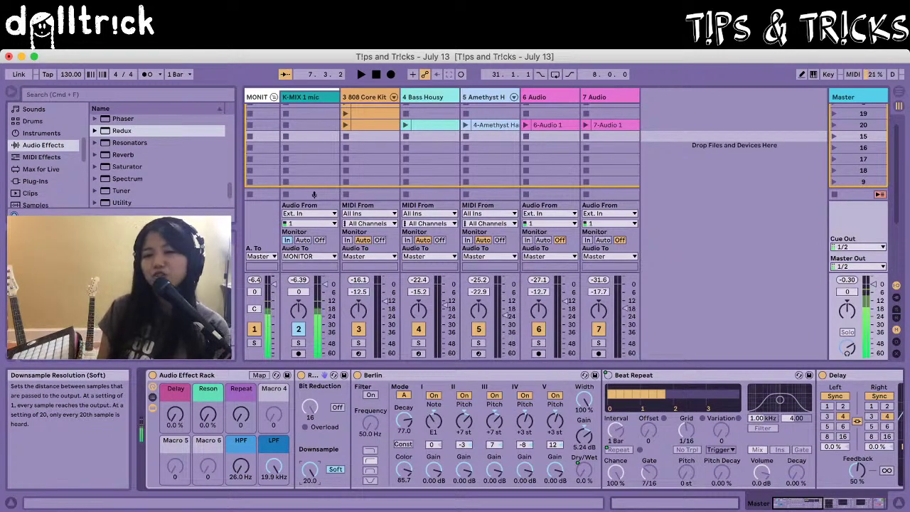
pyautogui.moveTo(310, 469); pyautogui.dragTo(310, 504)
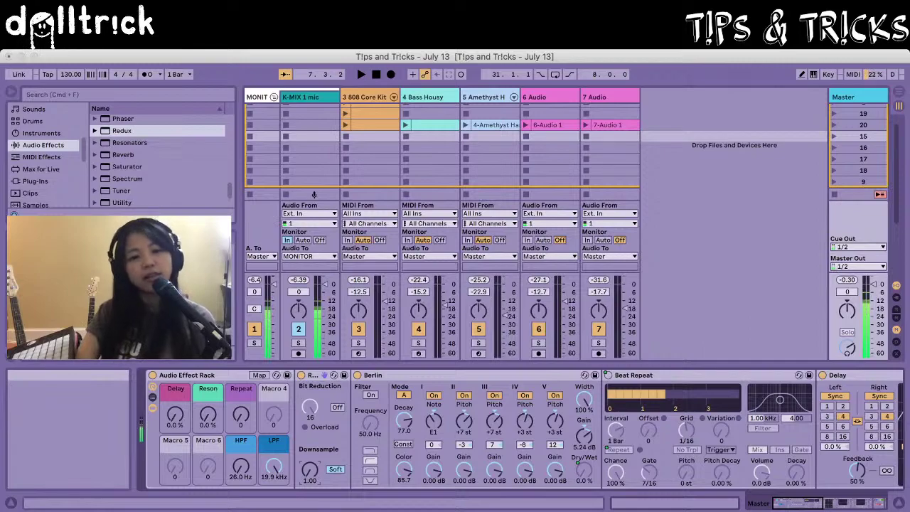
# Map Redux's Soft Downsample amount to Macro 4, try the macro briefly, and return it to 1.00.
pyautogui.click(336, 434)
pyautogui.click(273, 390)
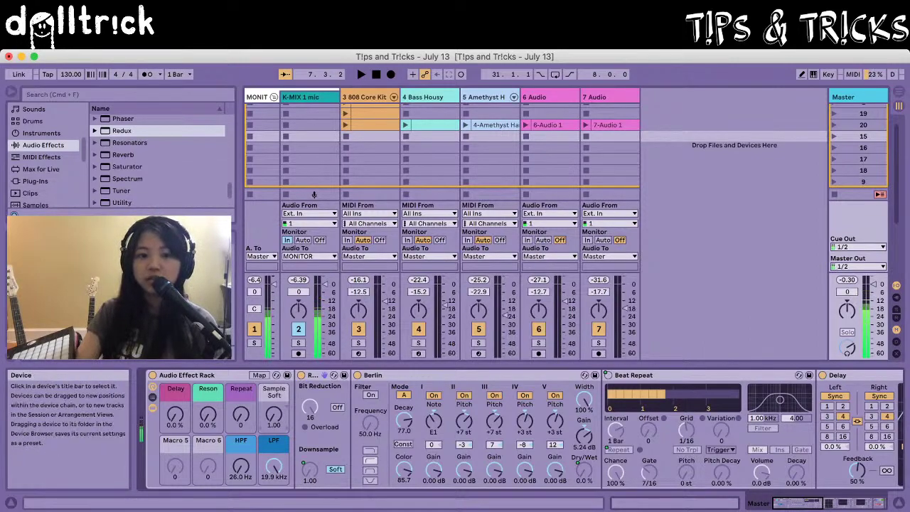
pyautogui.moveTo(274, 414)
pyautogui.mouseDown()
pyautogui.moveTo(273, 390)
pyautogui.moveTo(273, 413)
pyautogui.mouseUp()
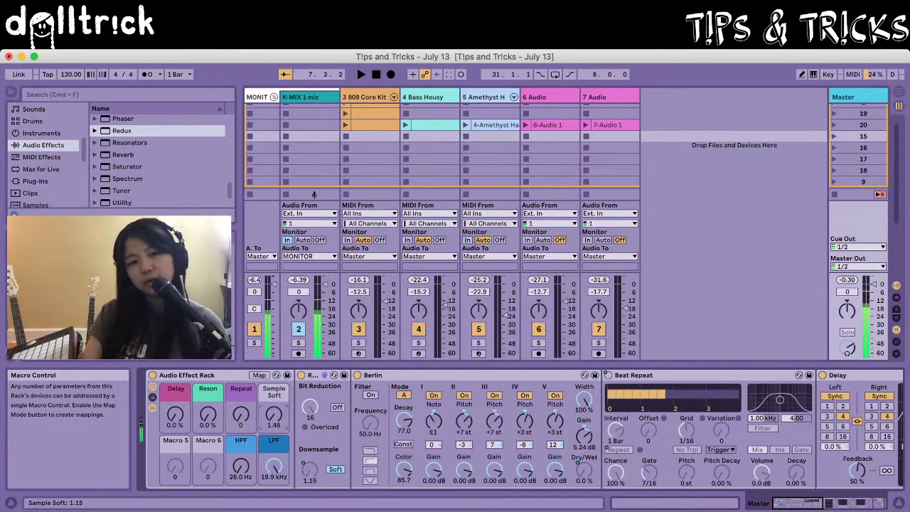
pyautogui.moveTo(273, 413)
pyautogui.mouseDown()
pyautogui.moveTo(274, 384)
pyautogui.moveTo(273, 416)
pyautogui.mouseUp()
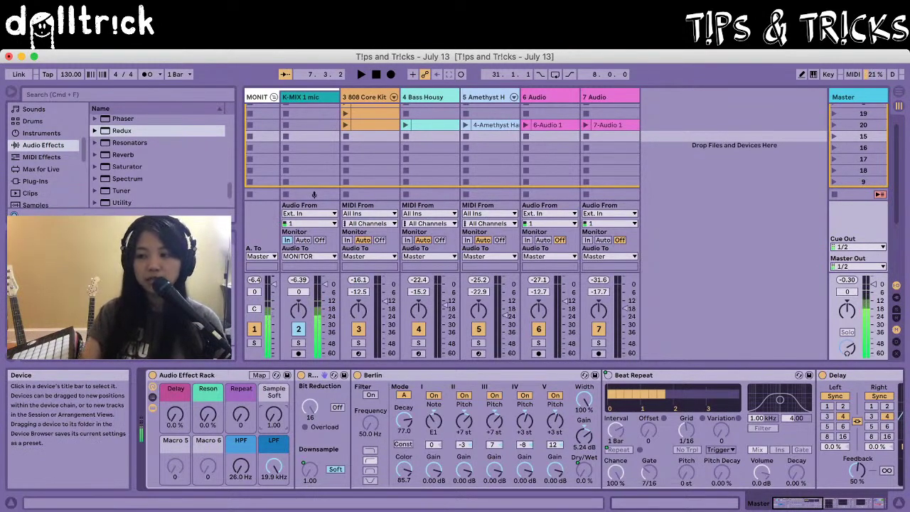
# Limit the Sample Soft macro mapping to a maximum of 10.0 and leave macro mapping mode.
pyautogui.press('super+Tab')
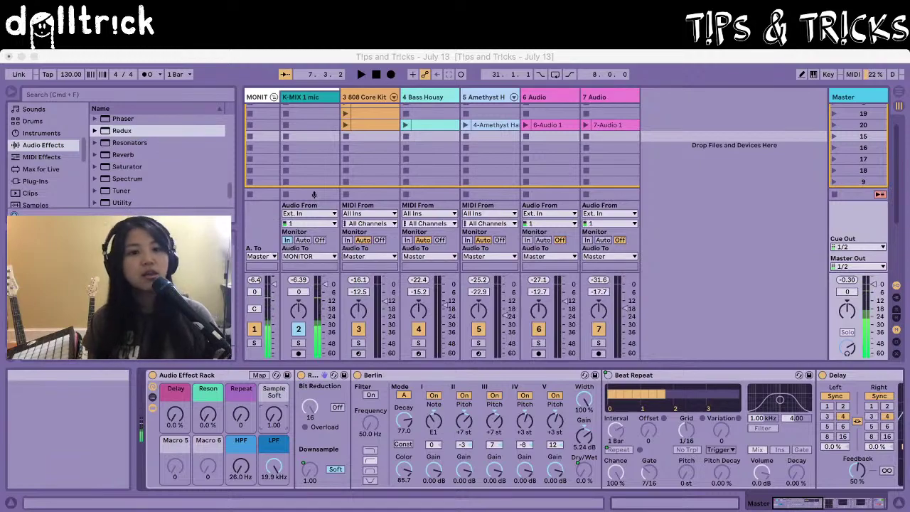
pyautogui.click(259, 375)
pyautogui.click(260, 375)
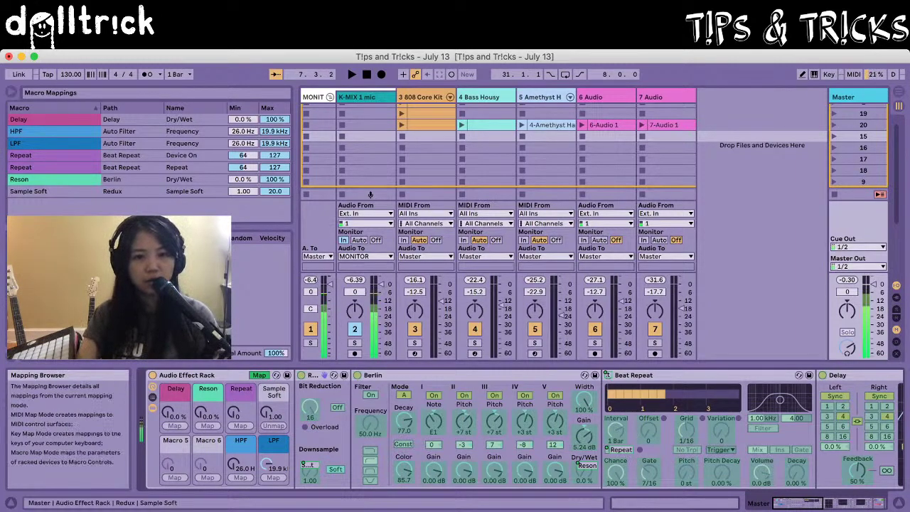
pyautogui.click(274, 191)
pyautogui.moveTo(274, 191); pyautogui.dragTo(275, 202)
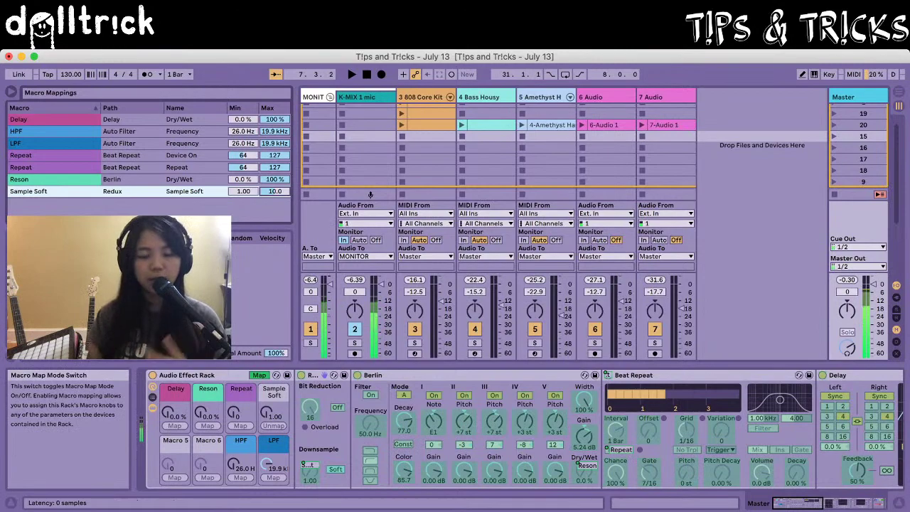
pyautogui.click(259, 374)
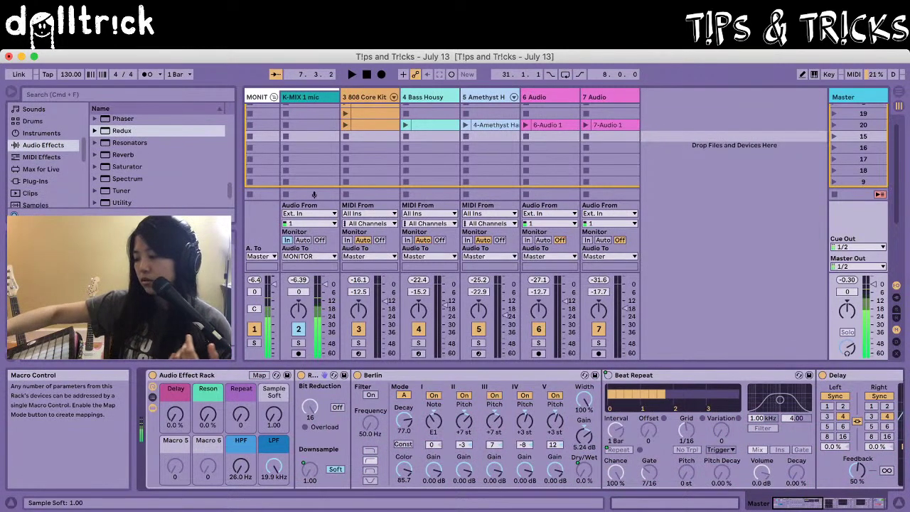
# Sweep the Sample Soft macro to audition its range, return it to 1.00, and colour it pale yellow.
pyautogui.click(274, 415)
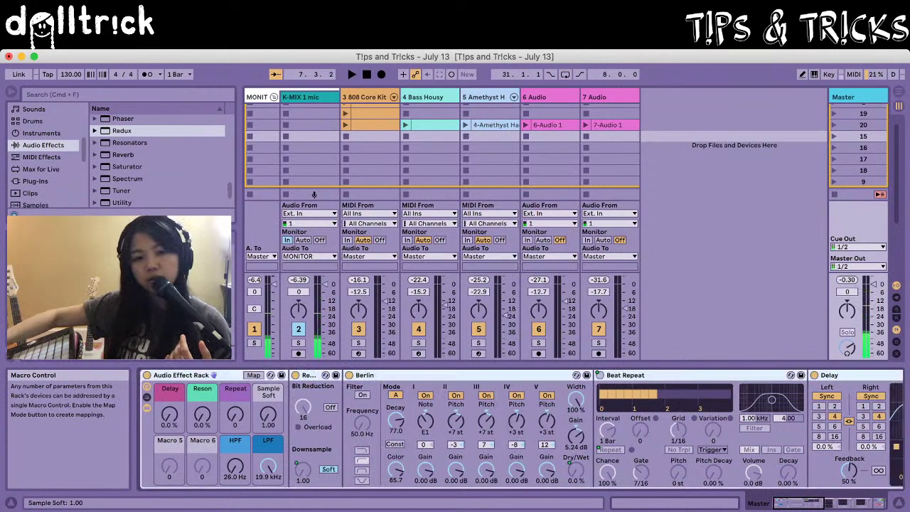
pyautogui.moveTo(274, 414); pyautogui.dragTo(268, 355)
pyautogui.moveTo(268, 415); pyautogui.dragTo(268, 473)
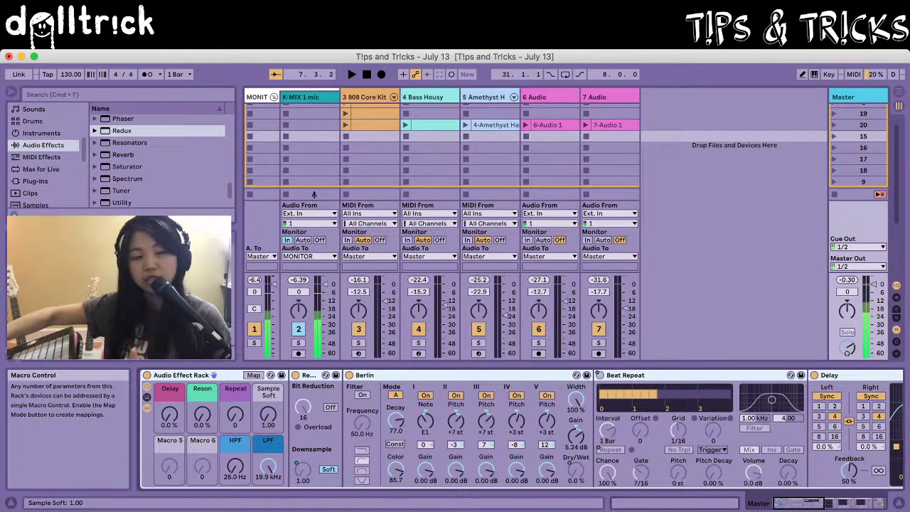
pyautogui.moveTo(268, 388); pyautogui.dragTo(268, 414)
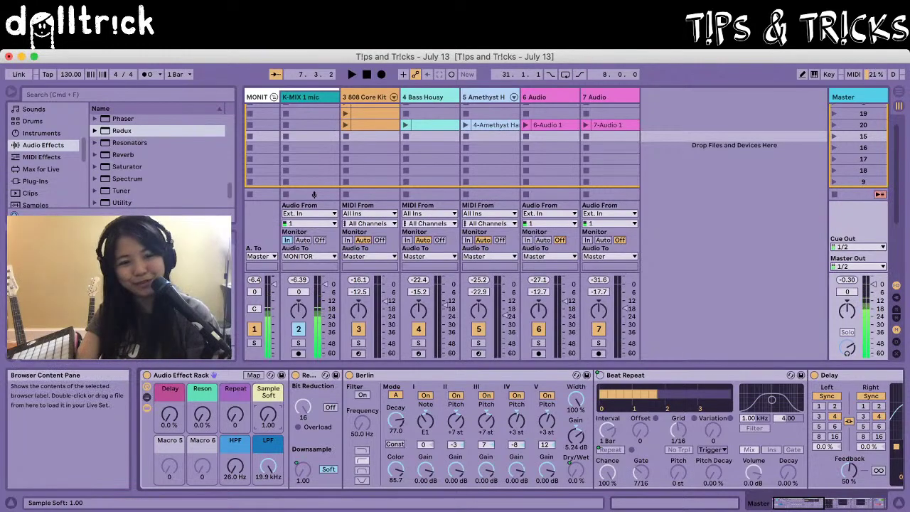
# Find and select Reverb among the audio effects.
pyautogui.moveTo(229, 190); pyautogui.dragTo(229, 188)
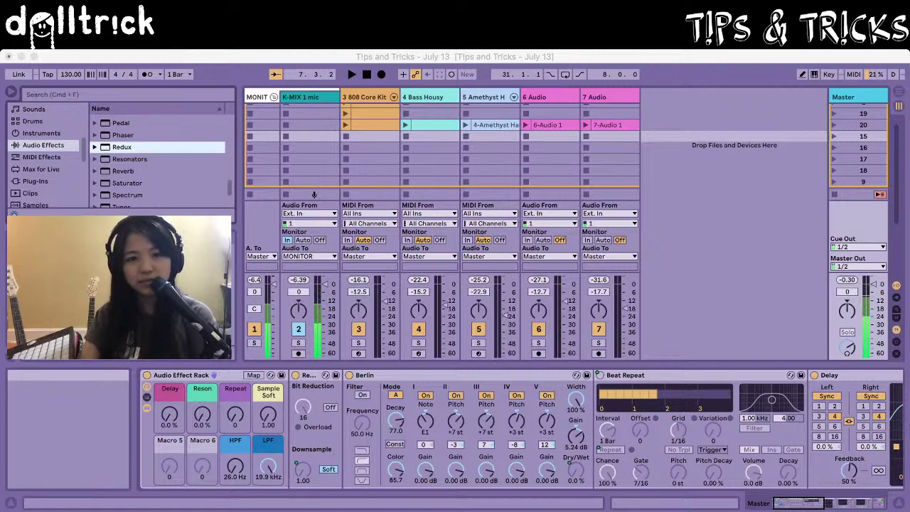
pyautogui.press('super+Tab')
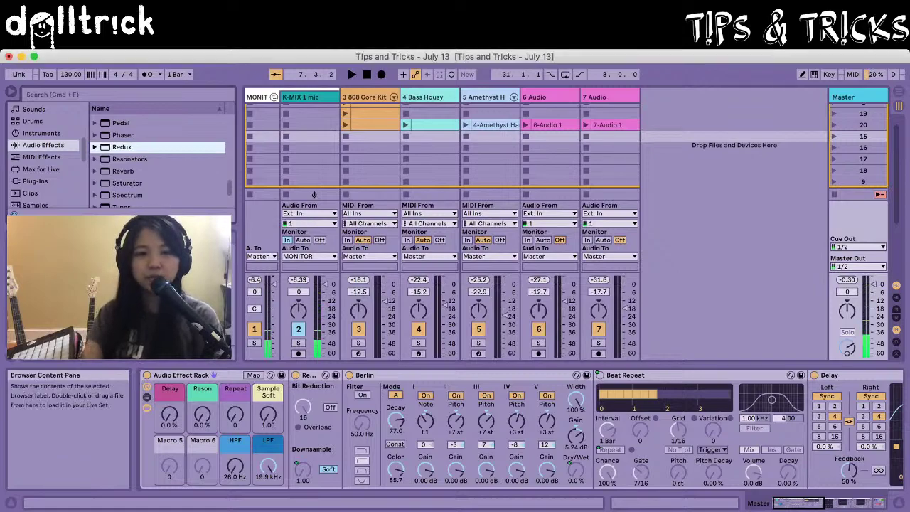
pyautogui.click(123, 171)
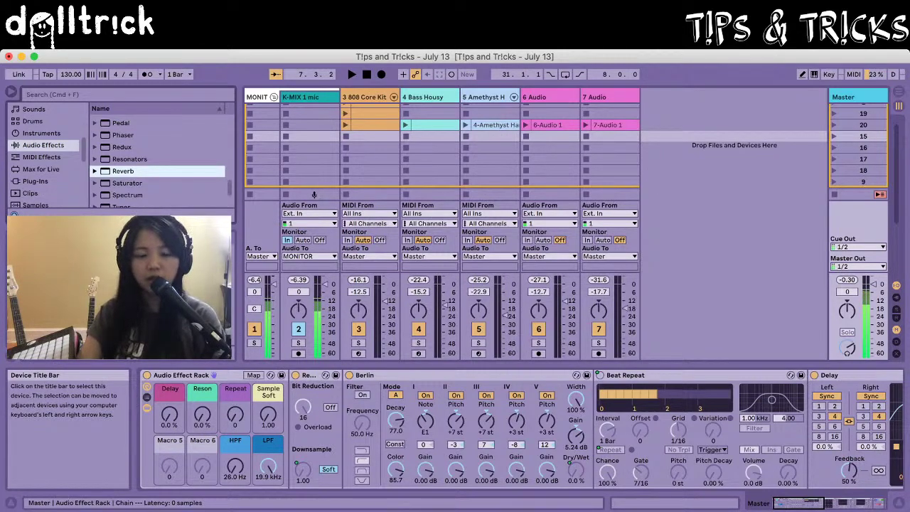
# Fold the devices inside the custom rack and insert Reverb between Delay and the first Auto Filter.
pyautogui.click(309, 375)
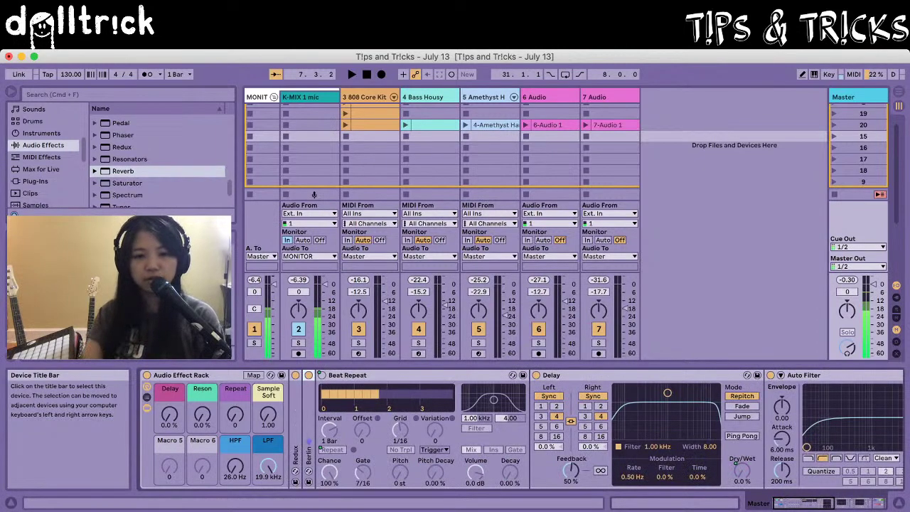
pyautogui.click(348, 376)
pyautogui.doubleClick(371, 374)
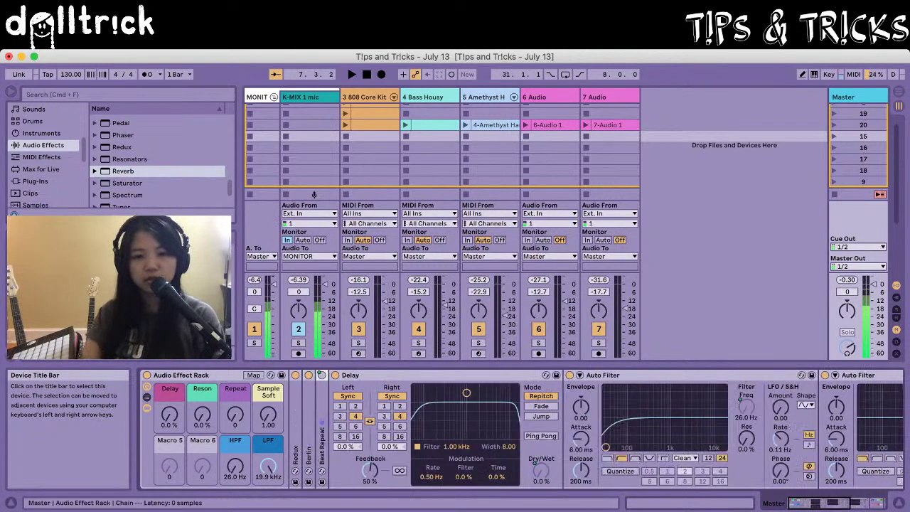
pyautogui.doubleClick(371, 375)
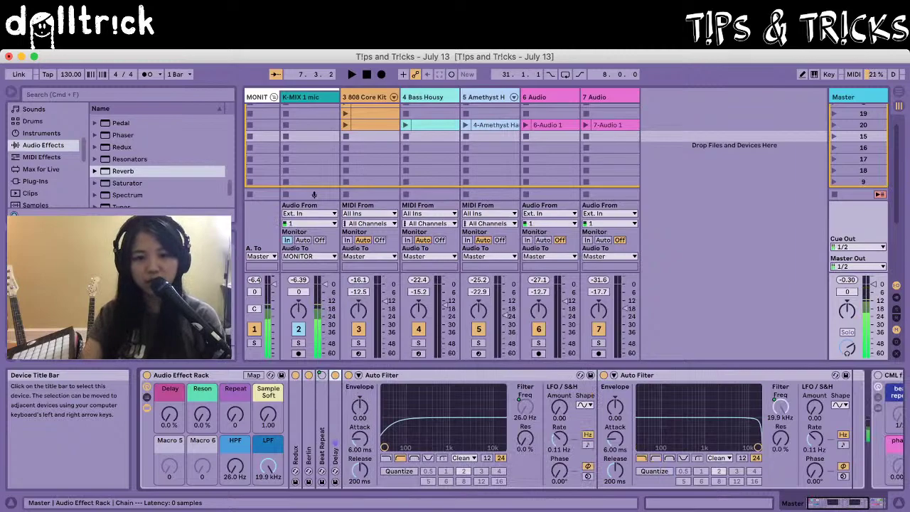
pyautogui.doubleClick(371, 374)
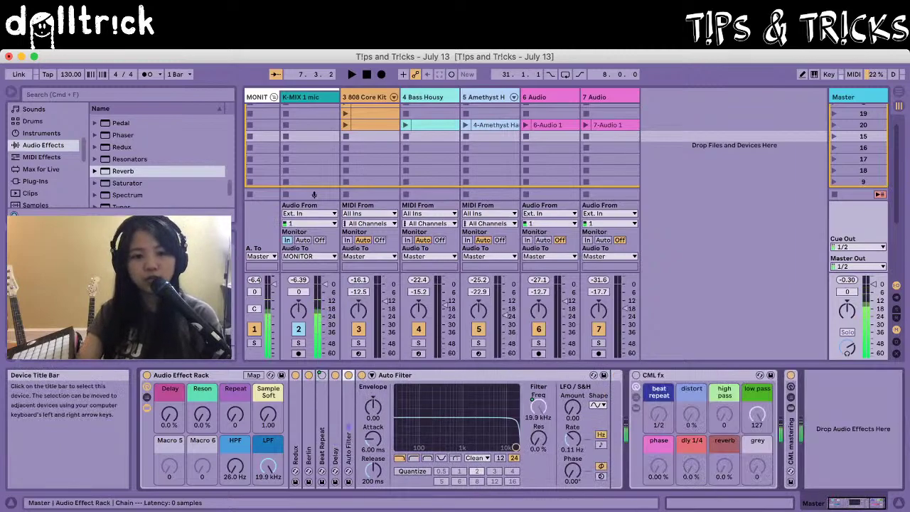
pyautogui.doubleClick(371, 375)
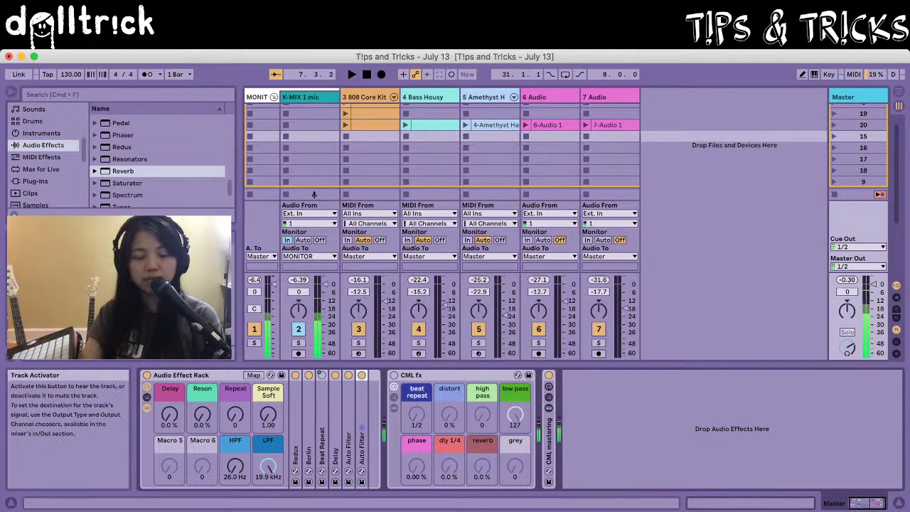
pyautogui.moveTo(123, 171); pyautogui.dragTo(342, 426)
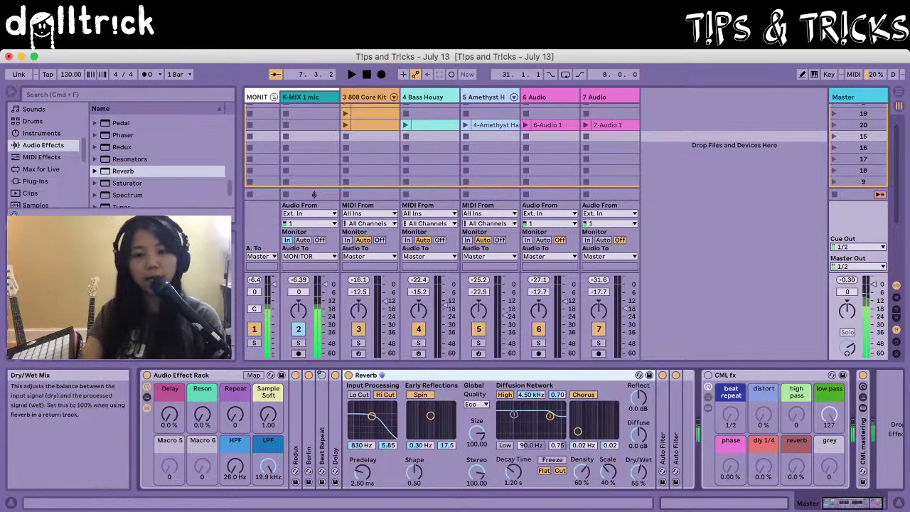
# Set the Reverb's Dry/Wet to 18%, Decay Time to 5.21 s and Predelay to 12.3 ms.
pyautogui.moveTo(638, 471); pyautogui.dragTo(638, 509)
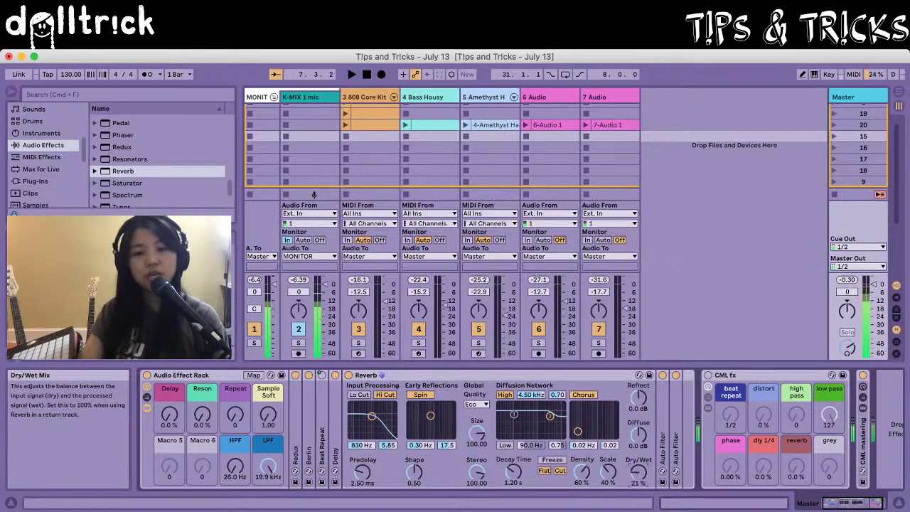
pyautogui.moveTo(638, 470)
pyautogui.mouseDown()
pyautogui.moveTo(639, 462)
pyautogui.moveTo(638, 470)
pyautogui.mouseUp()
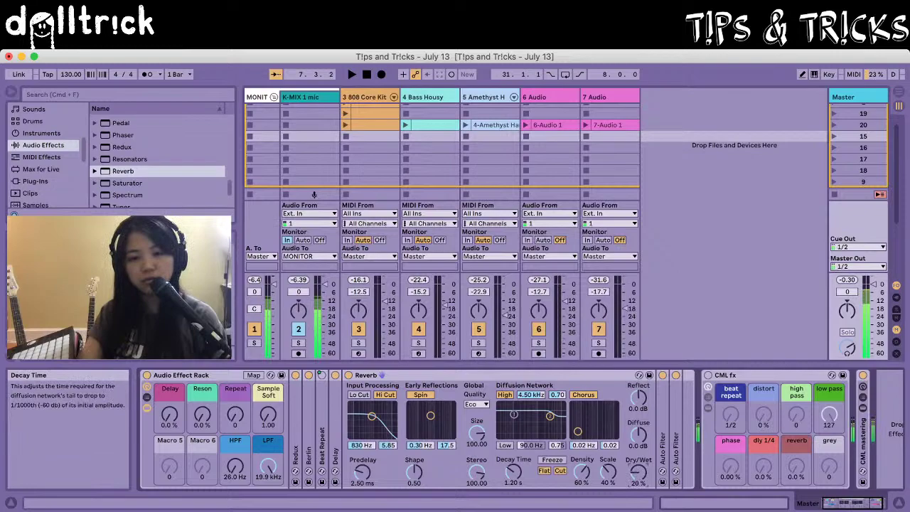
pyautogui.moveTo(513, 470)
pyautogui.mouseDown()
pyautogui.moveTo(513, 456)
pyautogui.moveTo(513, 467)
pyautogui.mouseUp()
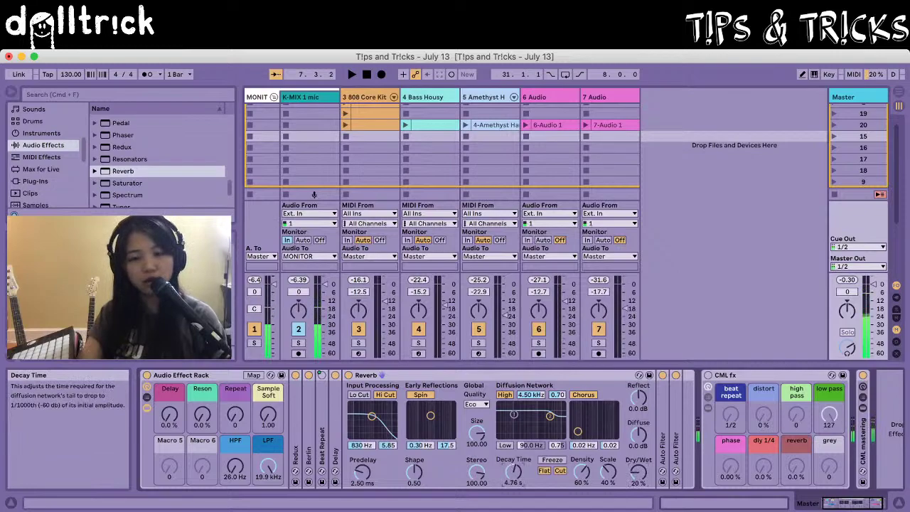
pyautogui.click(638, 471)
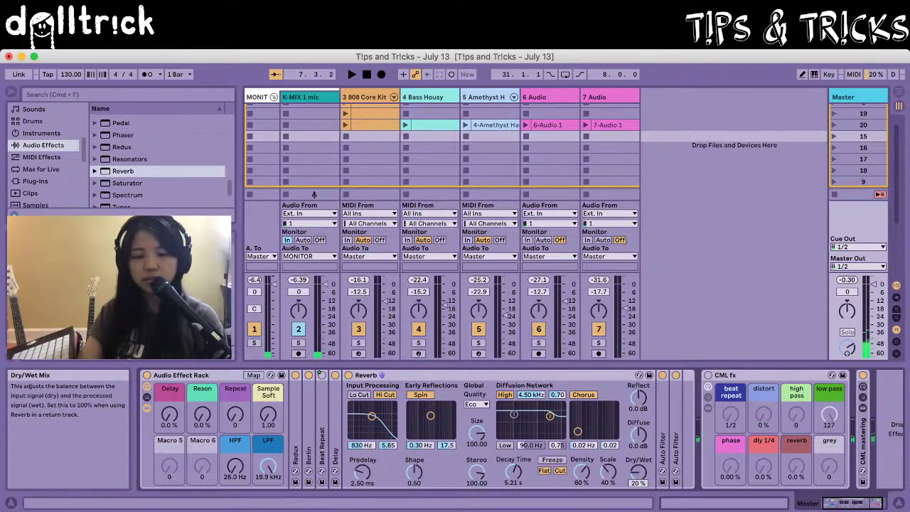
pyautogui.write('100')
pyautogui.press('Return')
pyautogui.write('18')
pyautogui.press('Return')
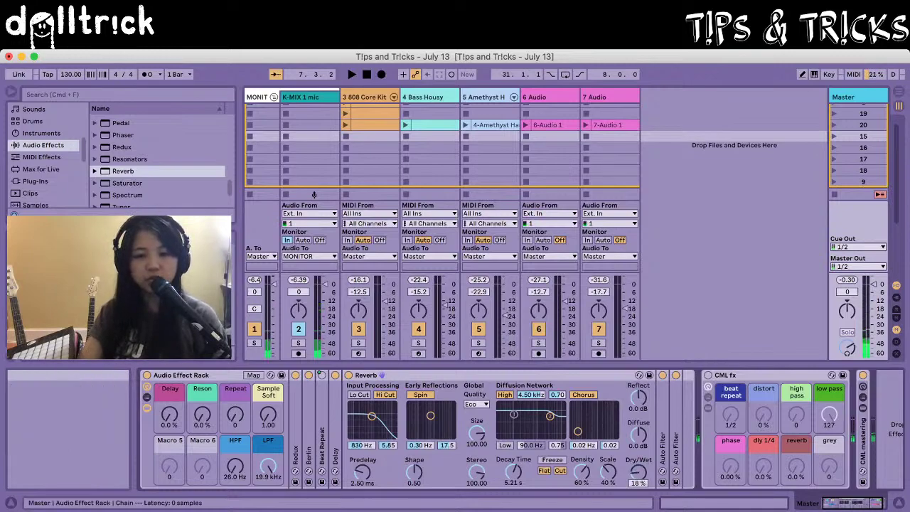
pyautogui.moveTo(363, 472); pyautogui.dragTo(362, 452)
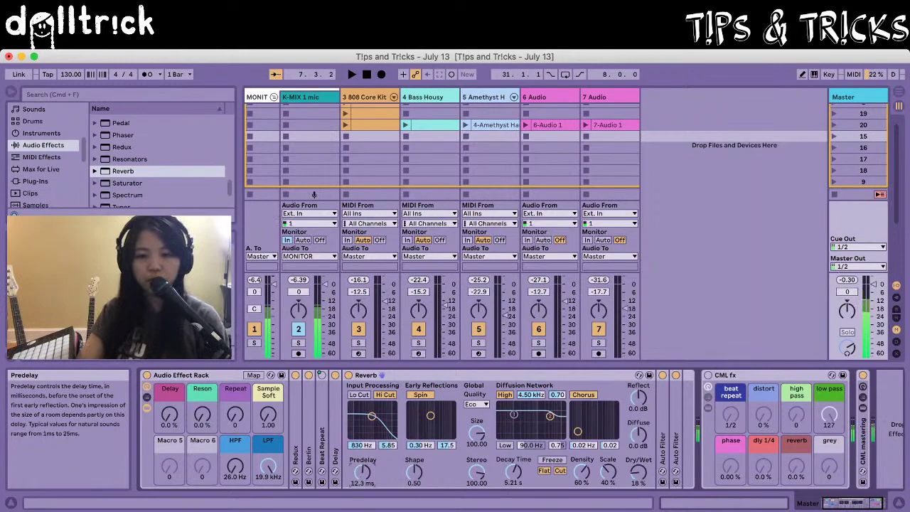
# Audition the Reverb's Dry/Wet between dry and about 33%, and leave it at 0%.
pyautogui.moveTo(638, 472); pyautogui.dragTo(639, 498)
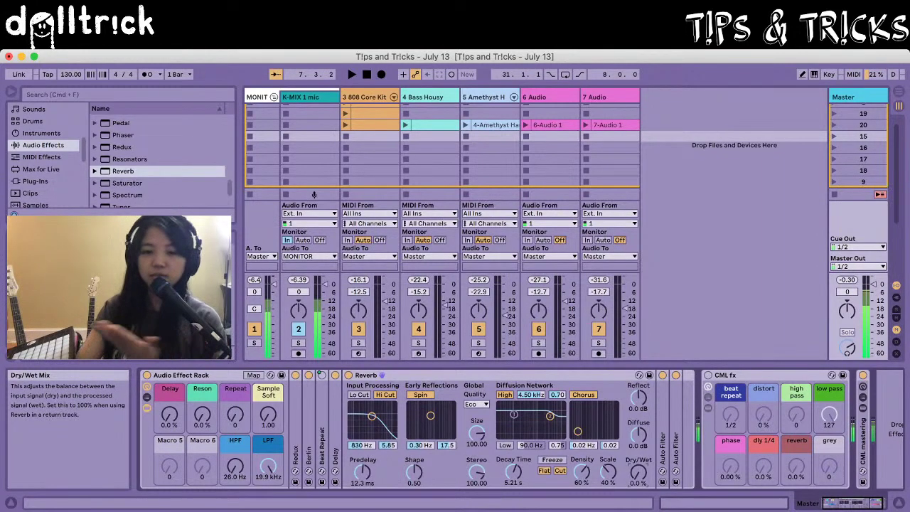
pyautogui.moveTo(638, 471); pyautogui.dragTo(638, 427)
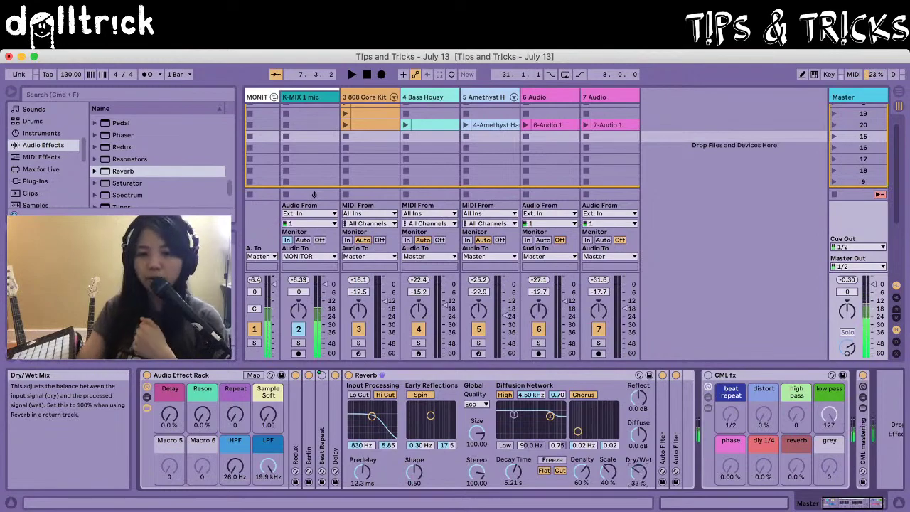
pyautogui.moveTo(638, 472); pyautogui.dragTo(638, 498)
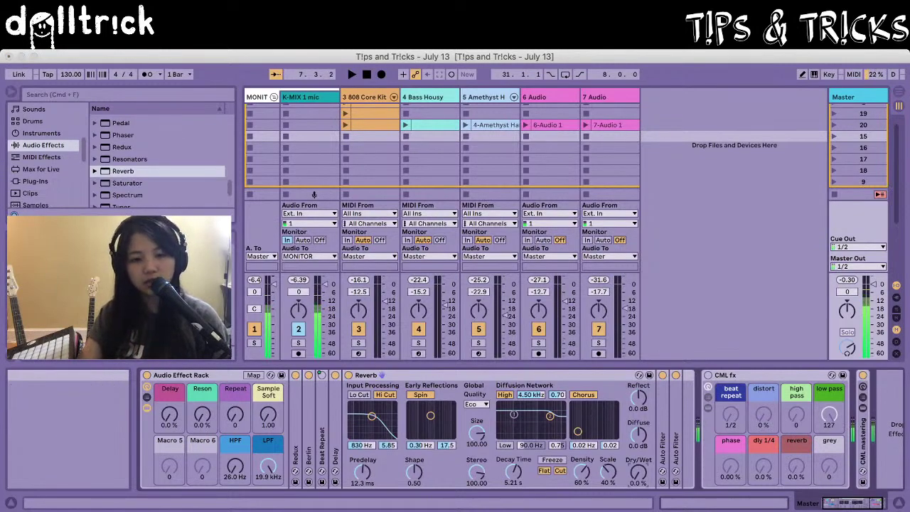
# Map the Reverb's Dry/Wet to Macro 6 and open the macro's name for editing.
pyautogui.click(665, 465)
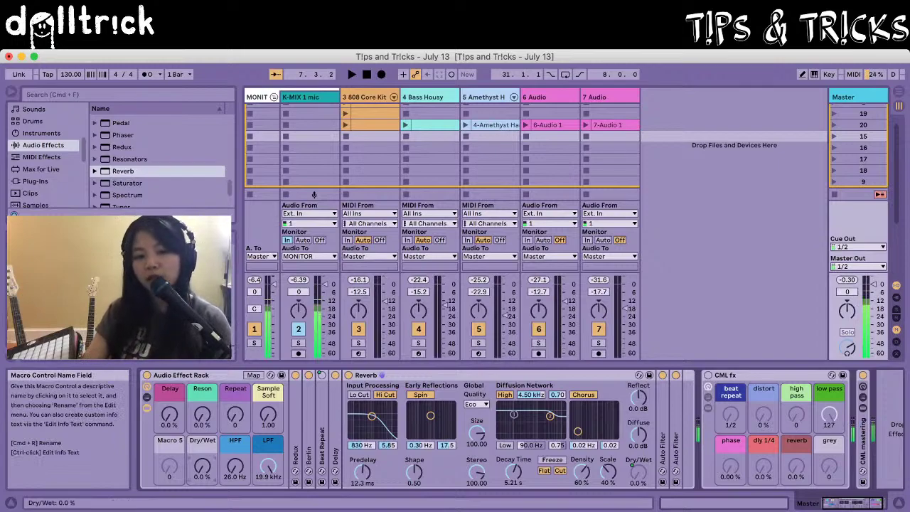
pyautogui.press('super+r')
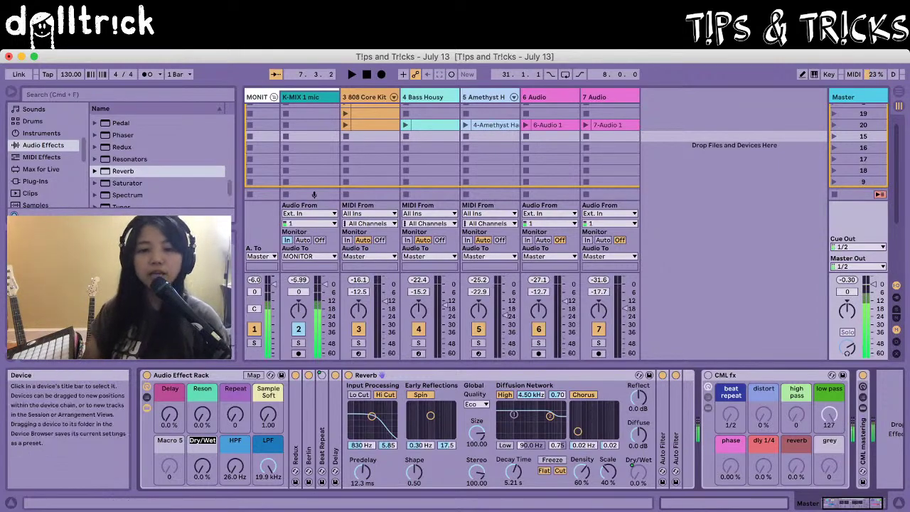
pyautogui.click(203, 440)
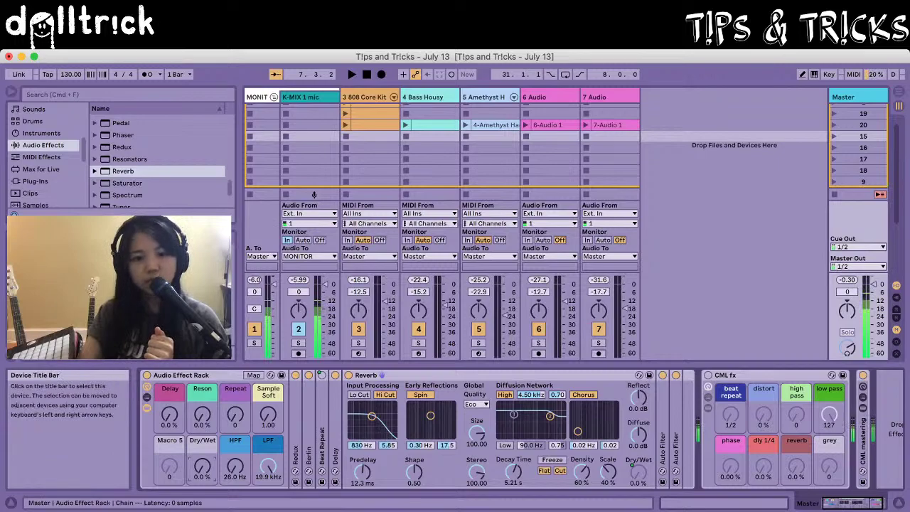
# Audition the Reverb at 31% Dry/Wet with Freeze toggled, and return Macro 6 to 0%.
pyautogui.moveTo(202, 467); pyautogui.dragTo(201, 437)
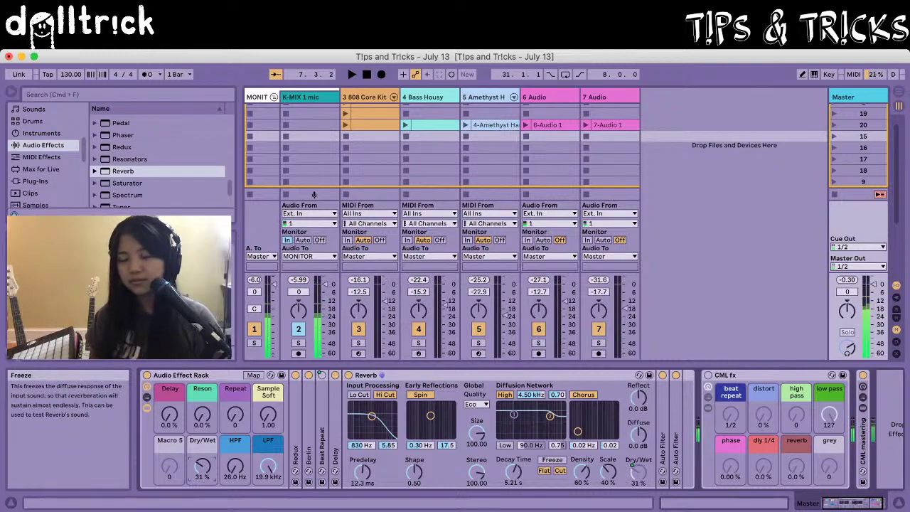
pyautogui.click(552, 459)
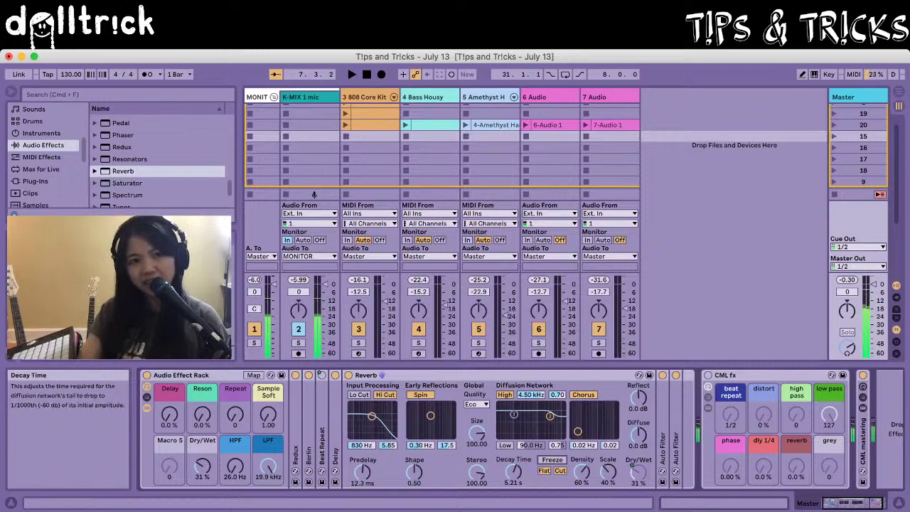
pyautogui.moveTo(203, 467); pyautogui.dragTo(203, 496)
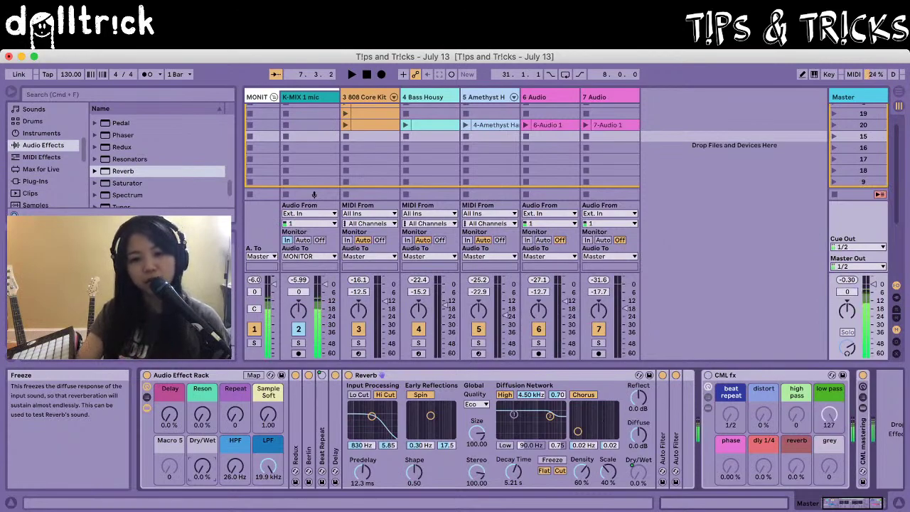
# Map the Reverb's Freeze to Macro 6, and test the macro by raising it and returning it to 0%.
pyautogui.rightClick(552, 460)
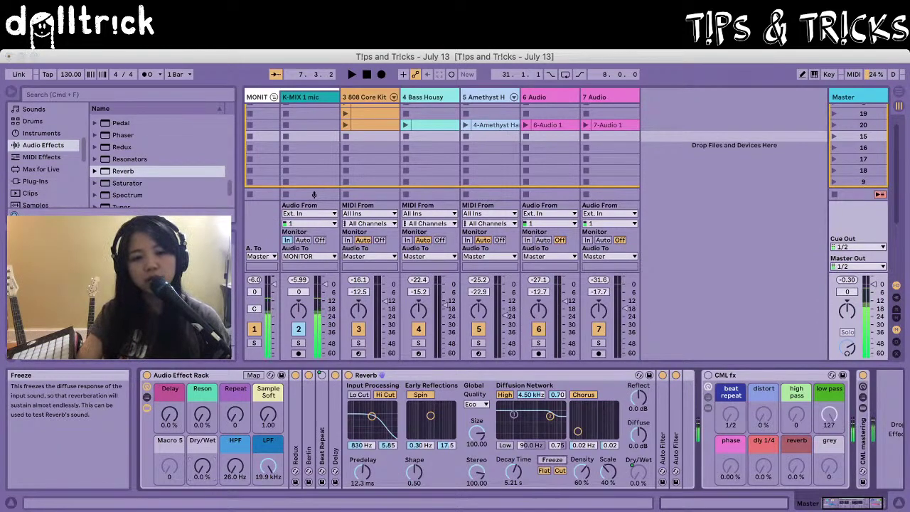
pyautogui.click(583, 459)
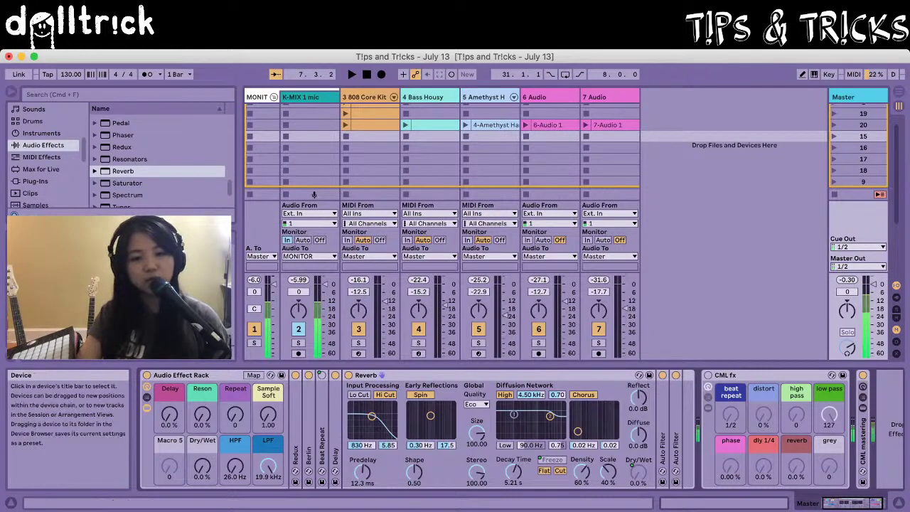
pyautogui.moveTo(202, 466); pyautogui.dragTo(202, 405)
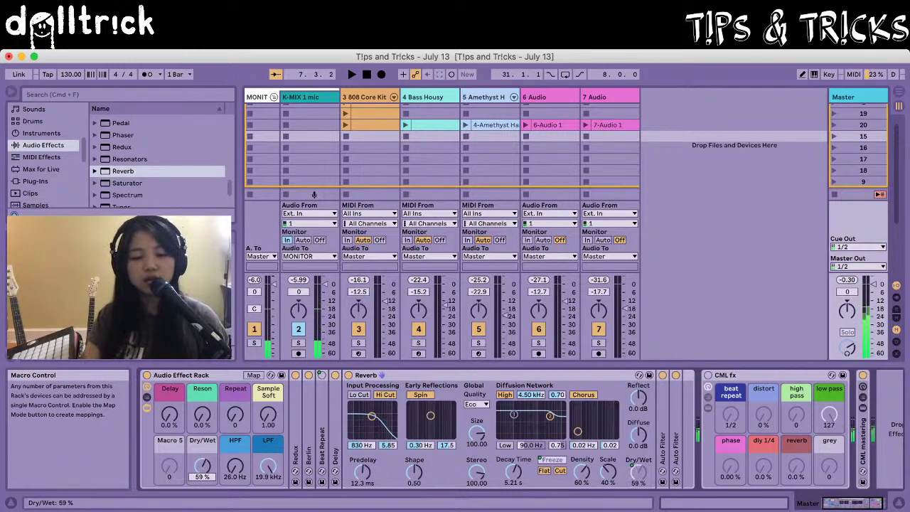
pyautogui.moveTo(202, 466); pyautogui.dragTo(202, 510)
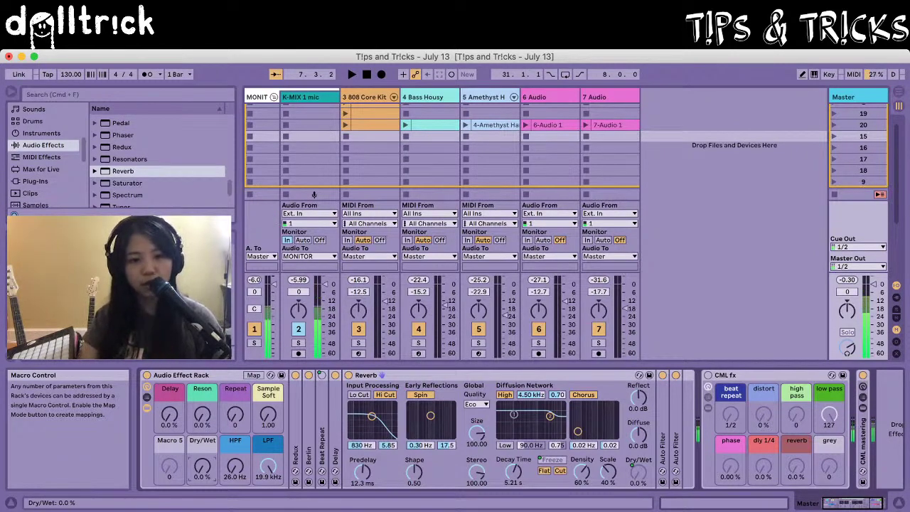
# Rename Macro 6 of the custom rack as Reverb.
pyautogui.press('super+Tab')
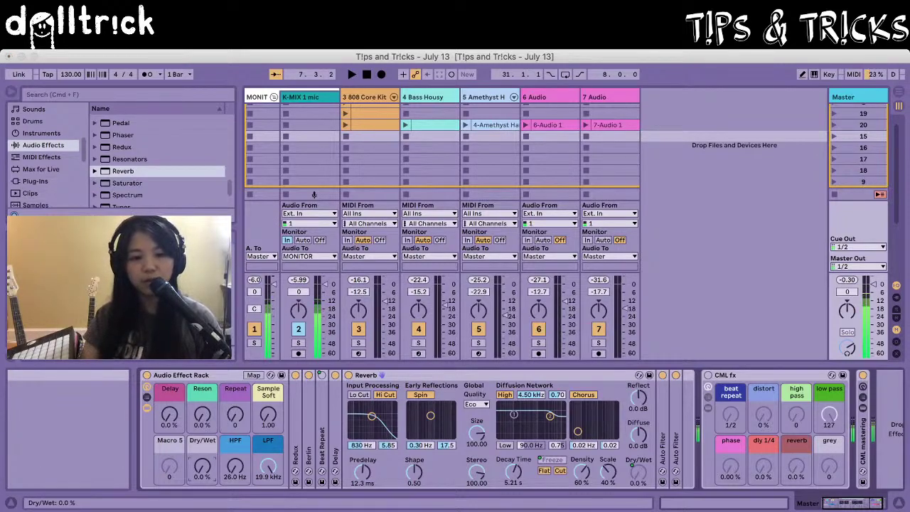
pyautogui.click(202, 440)
pyautogui.press('super+r')
pyautogui.write('Re')
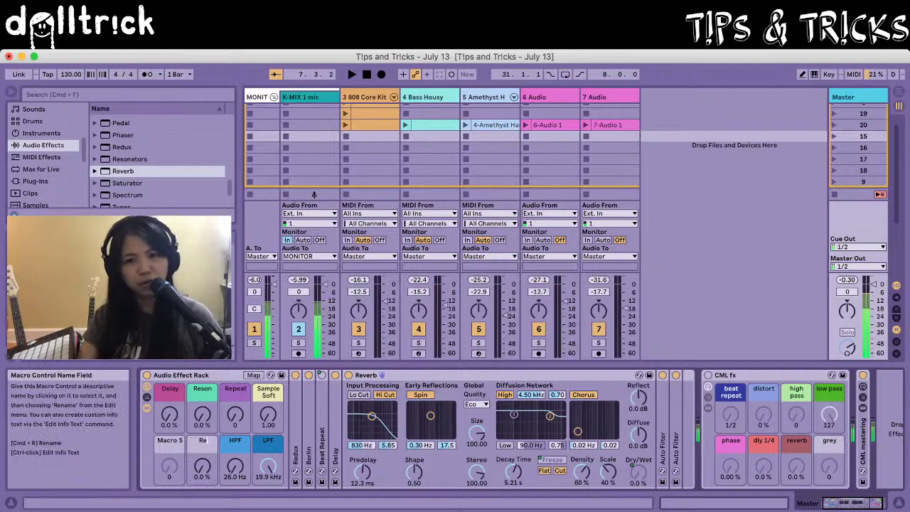
pyautogui.write('verb')
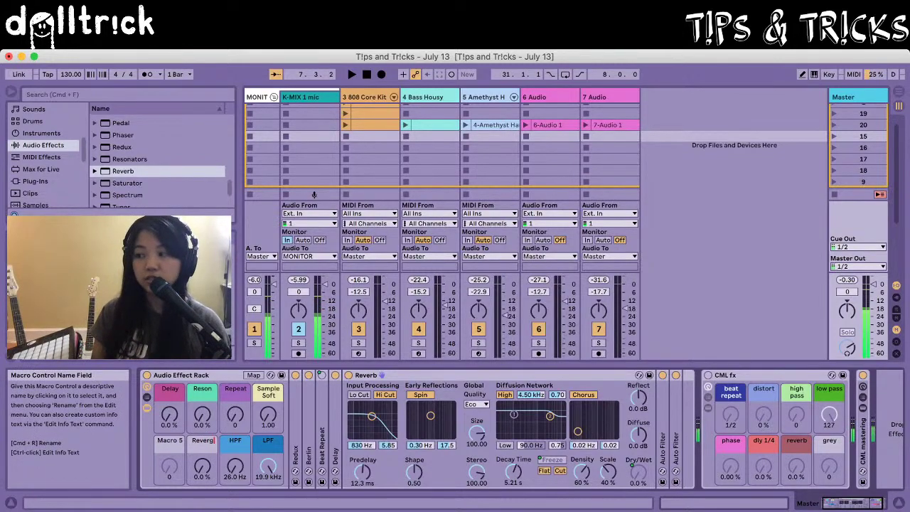
pyautogui.press('Return')
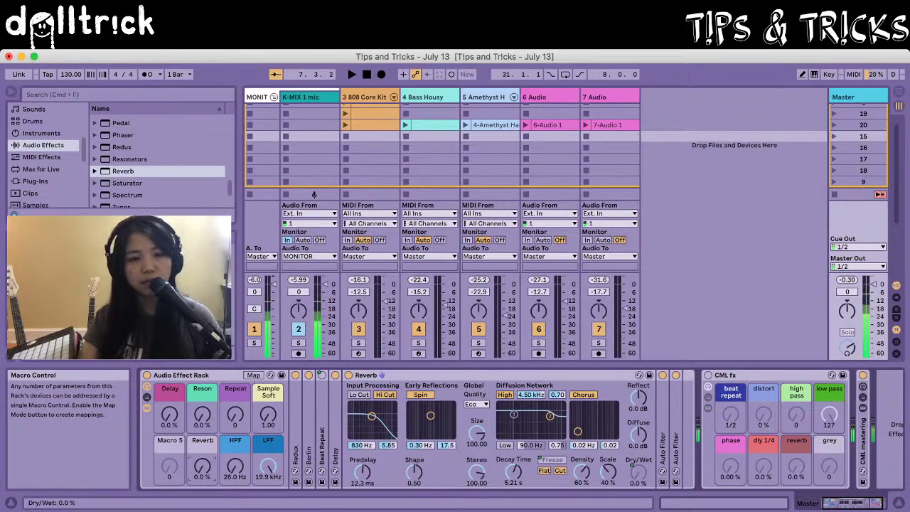
# Set the minimum of the Reverb's Freeze On macro mapping to 126 and leave macro mapping mode.
pyautogui.click(254, 375)
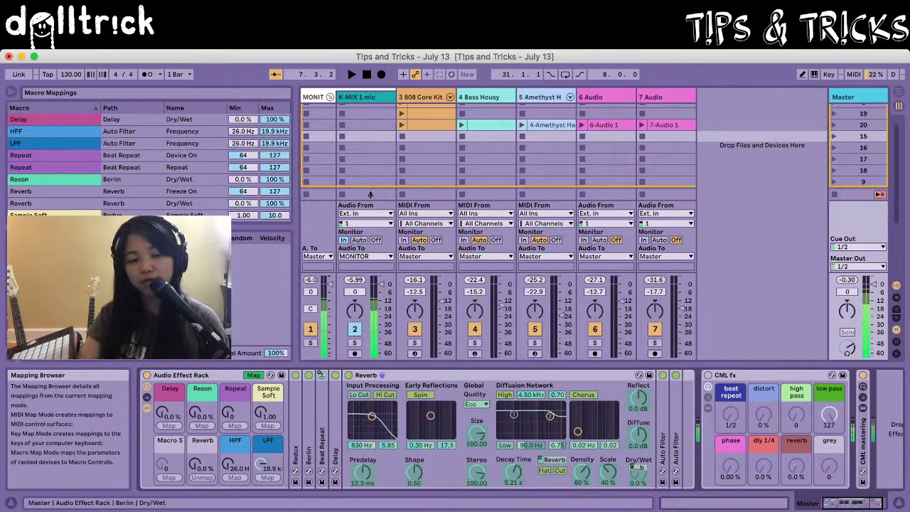
pyautogui.click(632, 466)
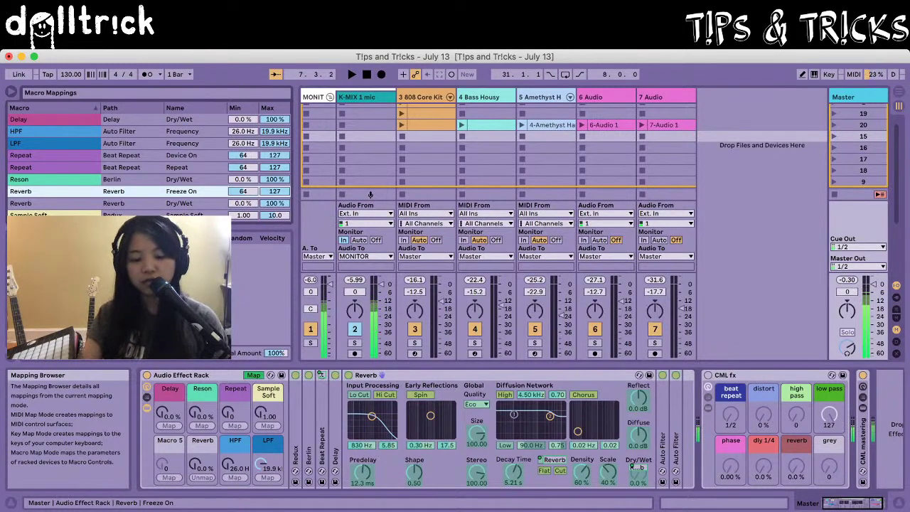
pyautogui.click(243, 192)
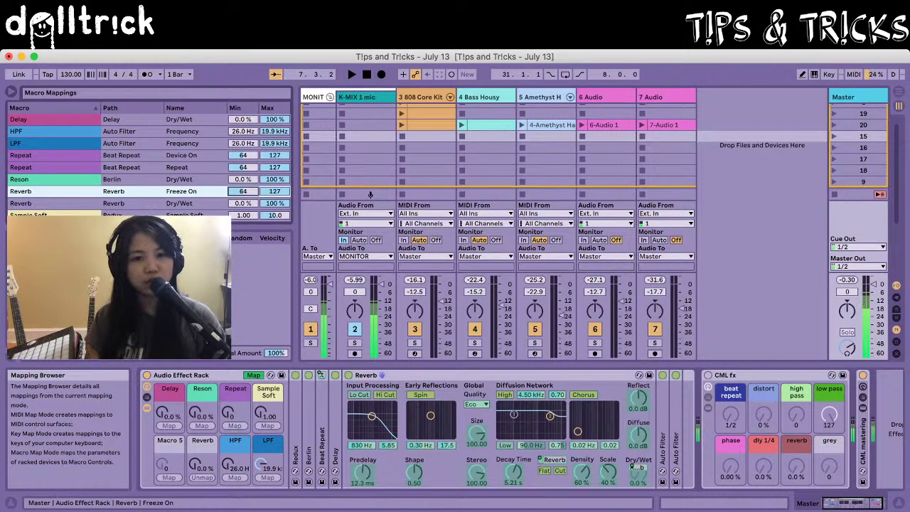
pyautogui.write('126')
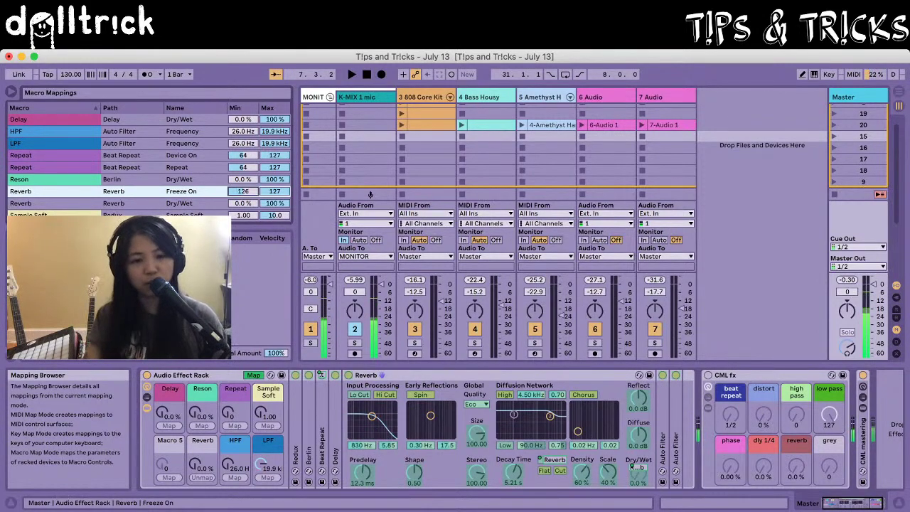
pyautogui.press('Return')
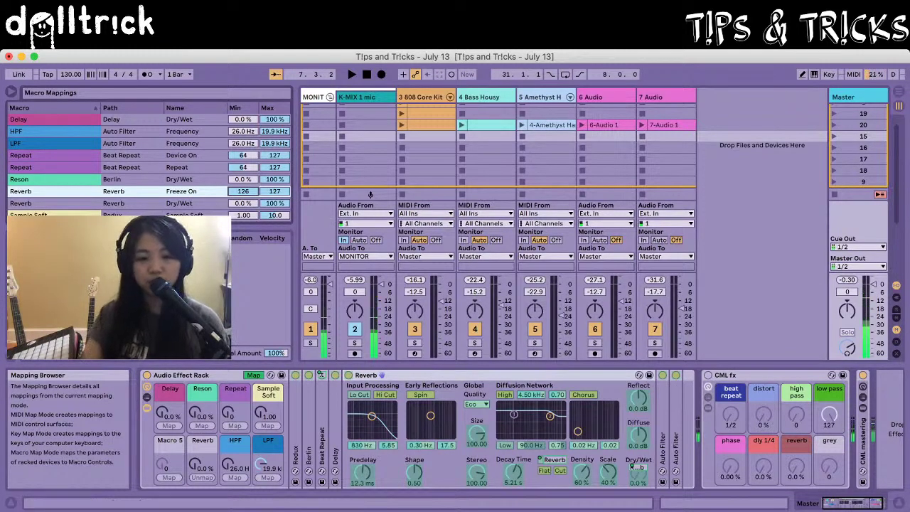
pyautogui.click(254, 376)
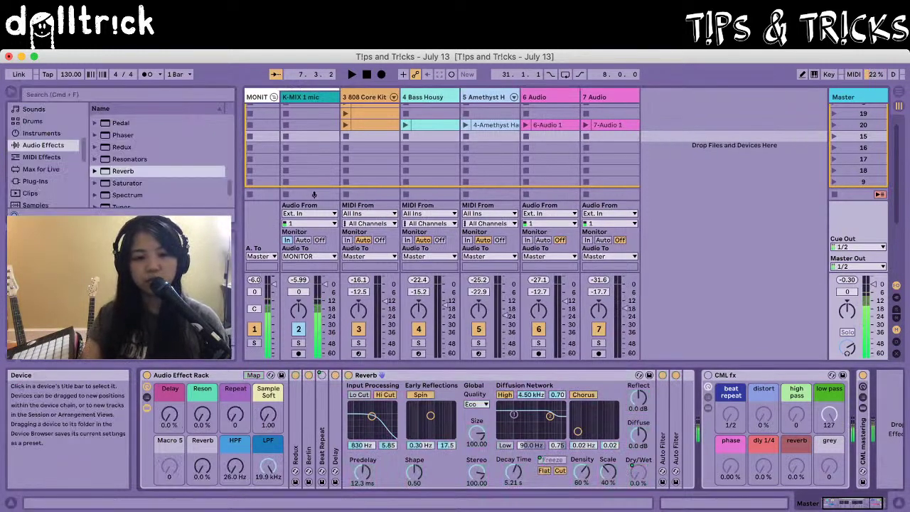
# Sweep the Reverb macro to 100% and back to 0%, and colour the macro red.
pyautogui.moveTo(201, 466); pyautogui.dragTo(202, 416)
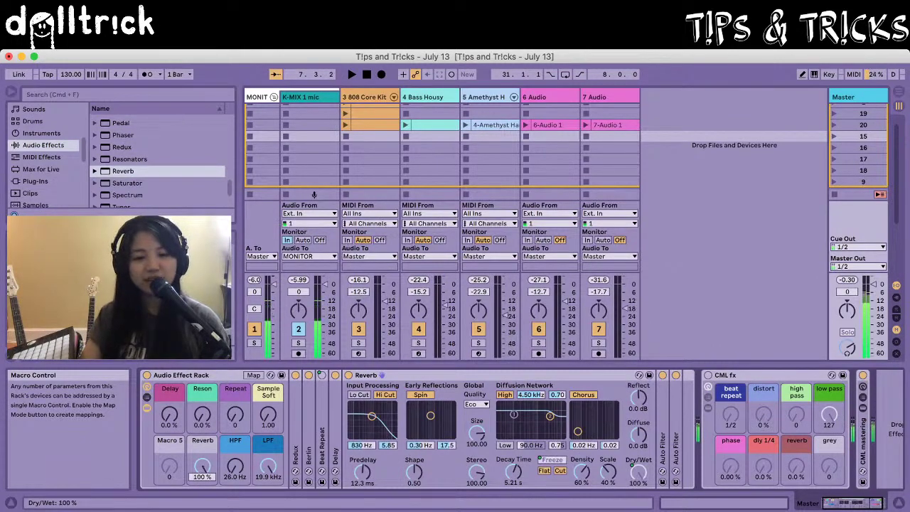
pyautogui.moveTo(202, 415); pyautogui.dragTo(201, 466)
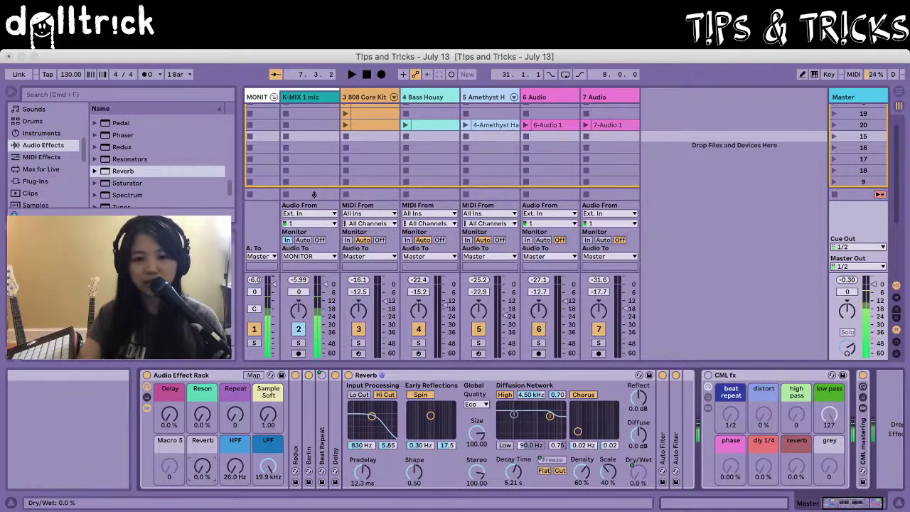
pyautogui.click(206, 442)
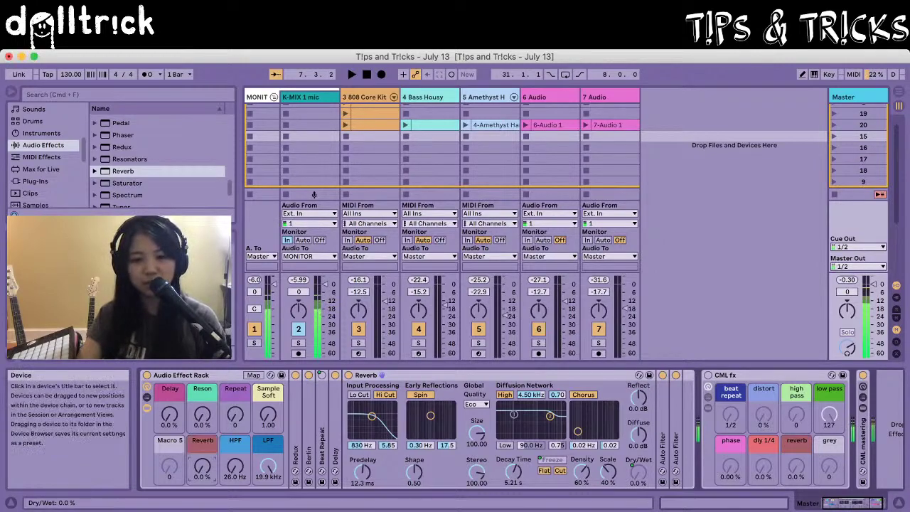
# Set the Reverb's Decay Time to 1.92 s, its Chorus to 0.11 Hz and 0.11, and its High filter to 2.21 kHz and 0.60.
pyautogui.moveTo(513, 471); pyautogui.dragTo(513, 491)
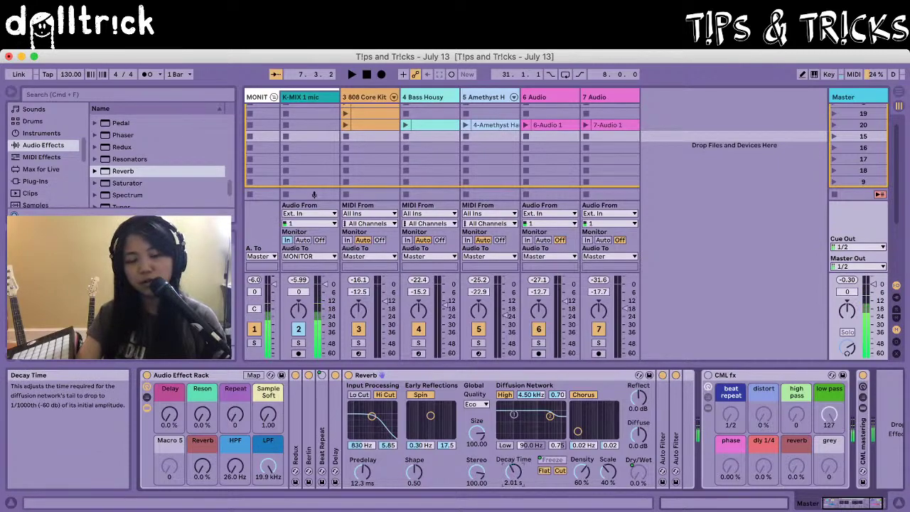
pyautogui.moveTo(577, 431); pyautogui.dragTo(589, 423)
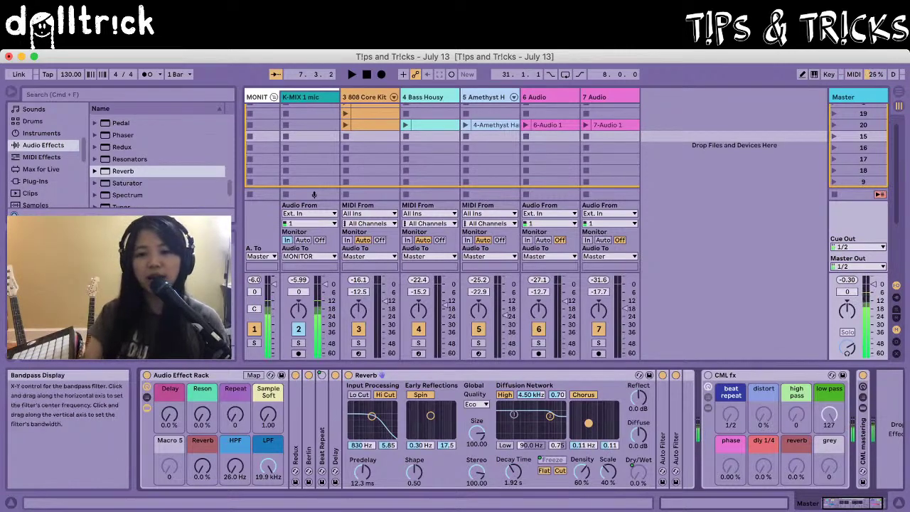
pyautogui.moveTo(549, 415); pyautogui.dragTo(543, 419)
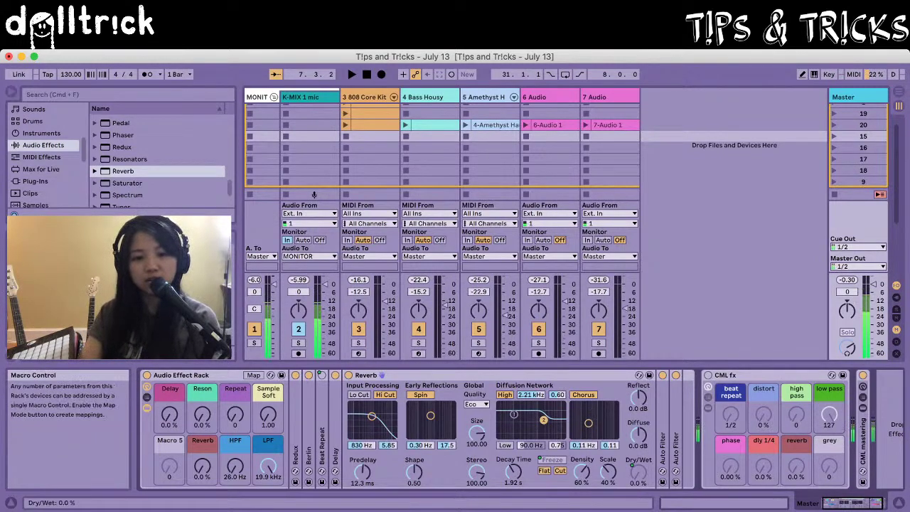
# Set the Reverb's Decay Time to 3.62 s while auditioning the Reverb macro up to 100%, and return the macro to 0%.
pyautogui.moveTo(201, 467); pyautogui.dragTo(202, 447)
pyautogui.moveTo(513, 471); pyautogui.dragTo(513, 465)
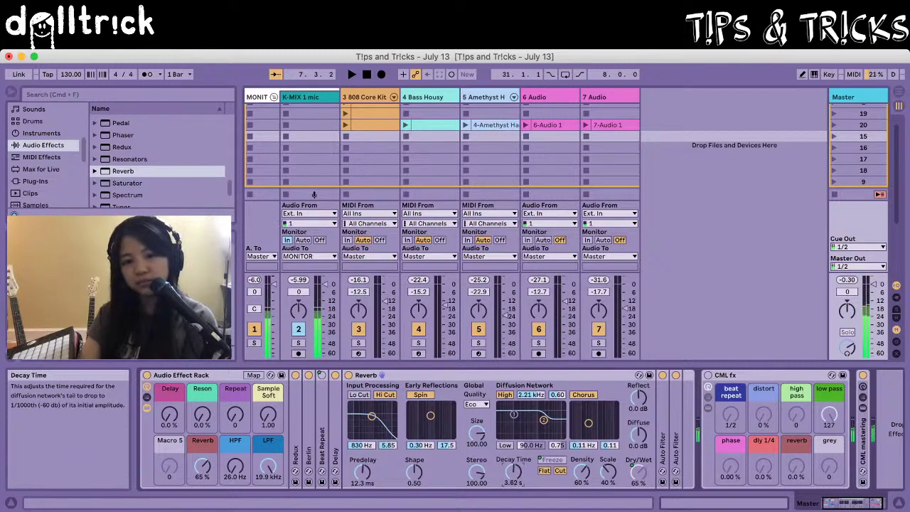
pyautogui.moveTo(202, 467); pyautogui.dragTo(202, 448)
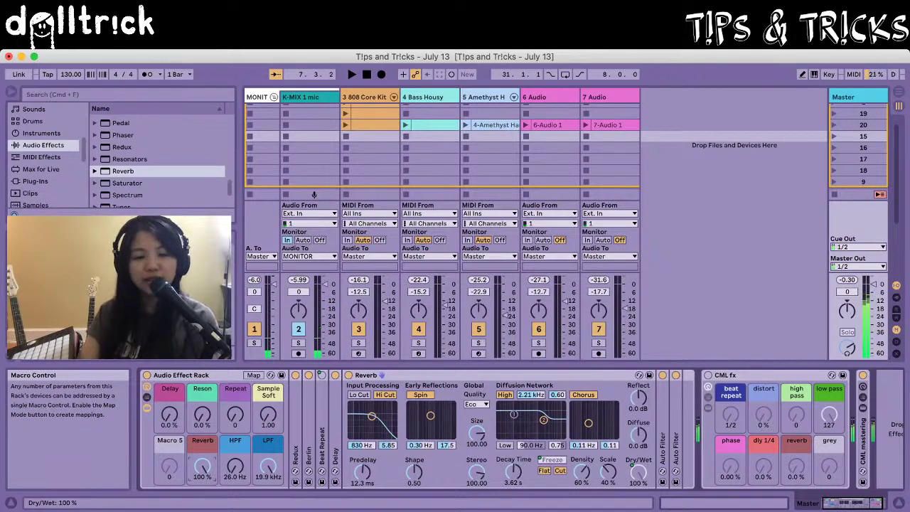
pyautogui.moveTo(202, 466); pyautogui.dragTo(201, 508)
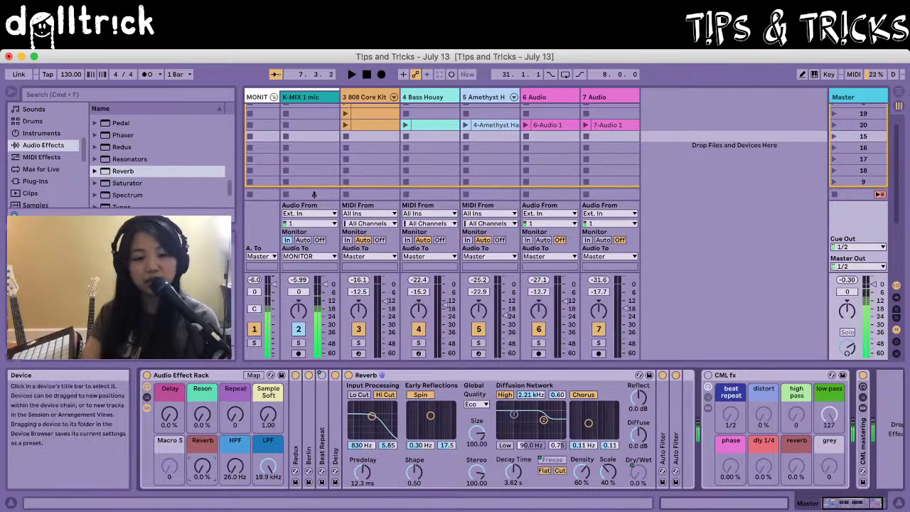
# Audition the Reverb, HPF and LPF macros together, and return them to 0%, 26.0 Hz and 19.9 kHz.
pyautogui.moveTo(202, 466); pyautogui.dragTo(203, 430)
pyautogui.moveTo(235, 467); pyautogui.dragTo(235, 436)
pyautogui.moveTo(267, 466); pyautogui.dragTo(202, 490)
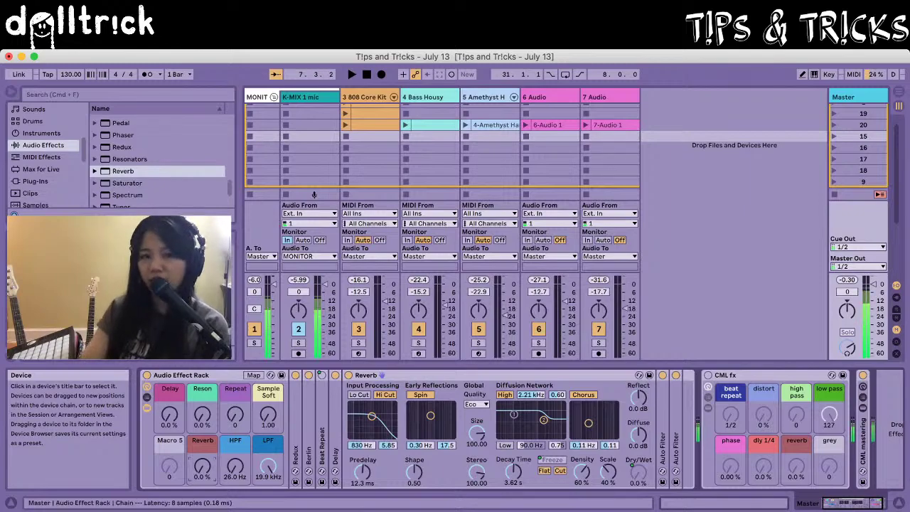
# Fold the Reverb device and rename the custom Audio Effect Rack as 343 TV Rack.
pyautogui.press('Delete')
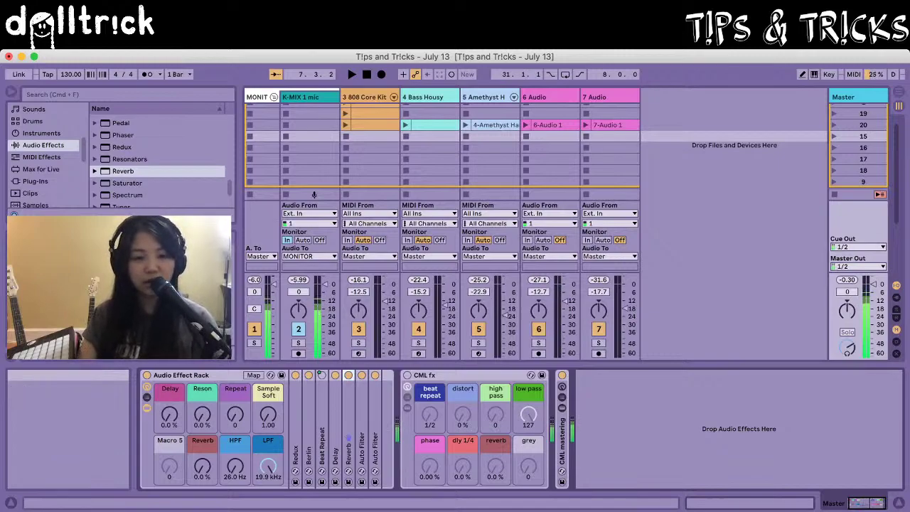
pyautogui.click(213, 375)
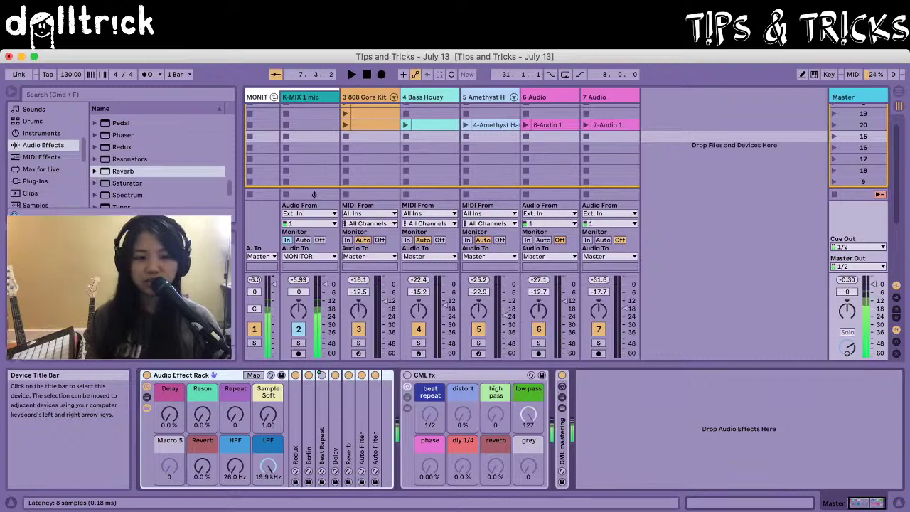
pyautogui.press('super+r')
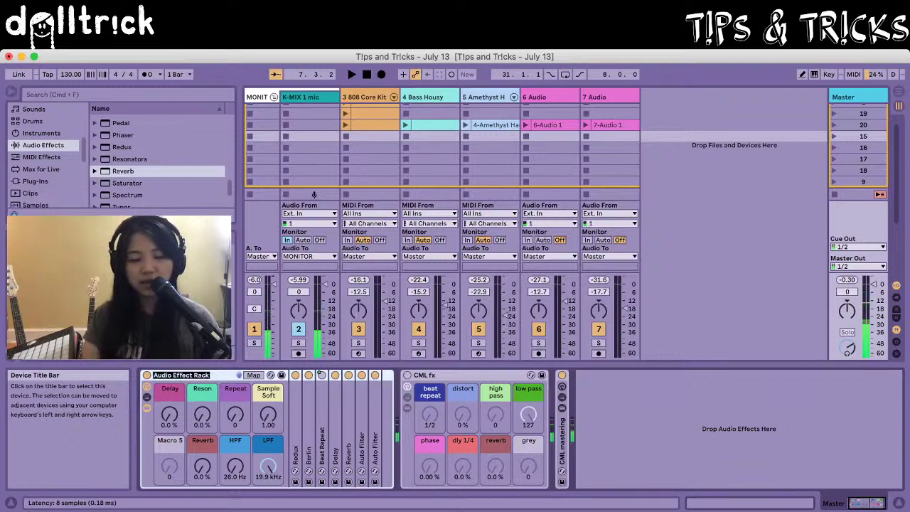
pyautogui.write('343')
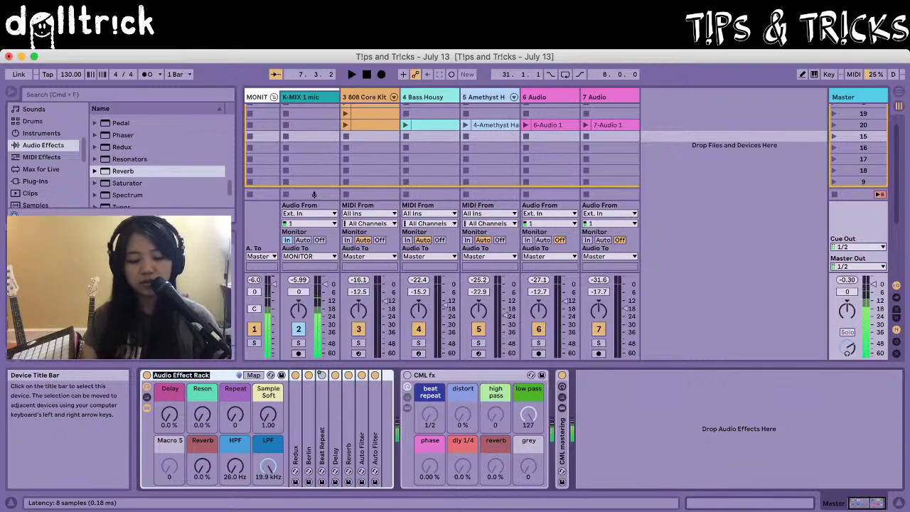
pyautogui.write(' T')
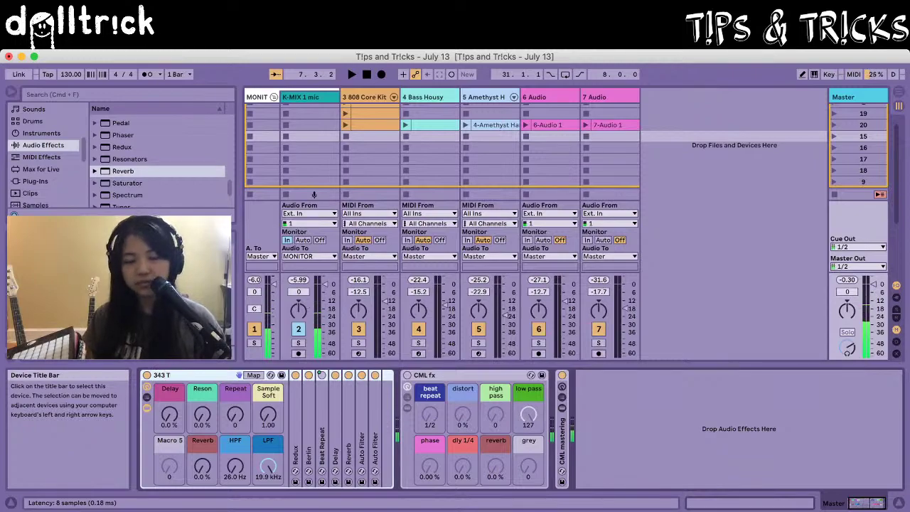
pyautogui.write('V Rack')
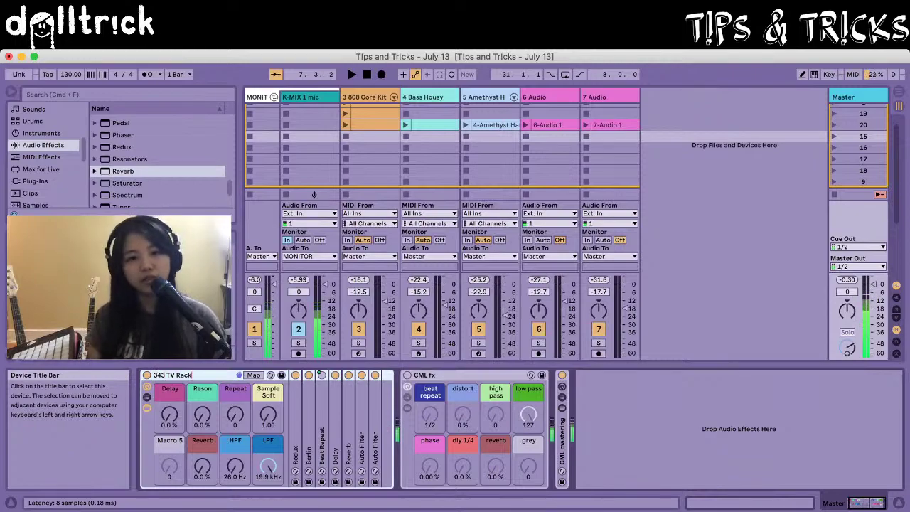
pyautogui.press('Return')
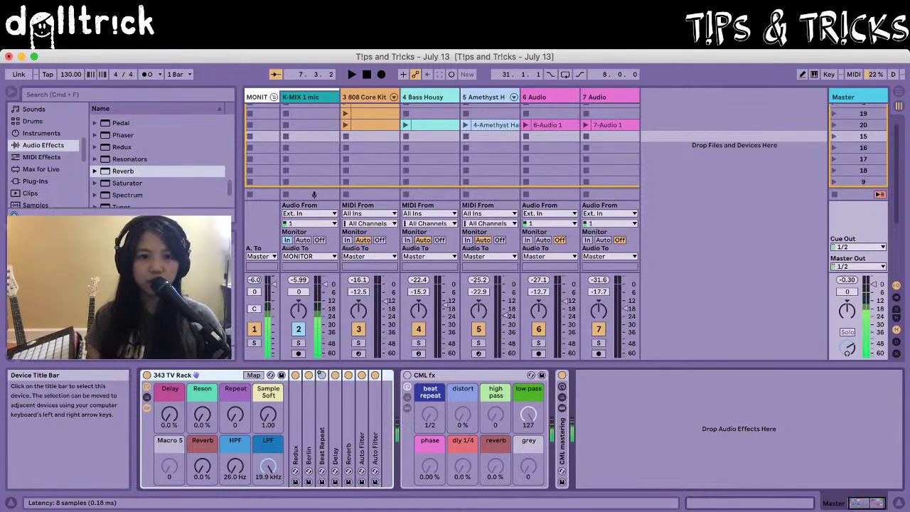
pyautogui.scroll(3, 42, 164)
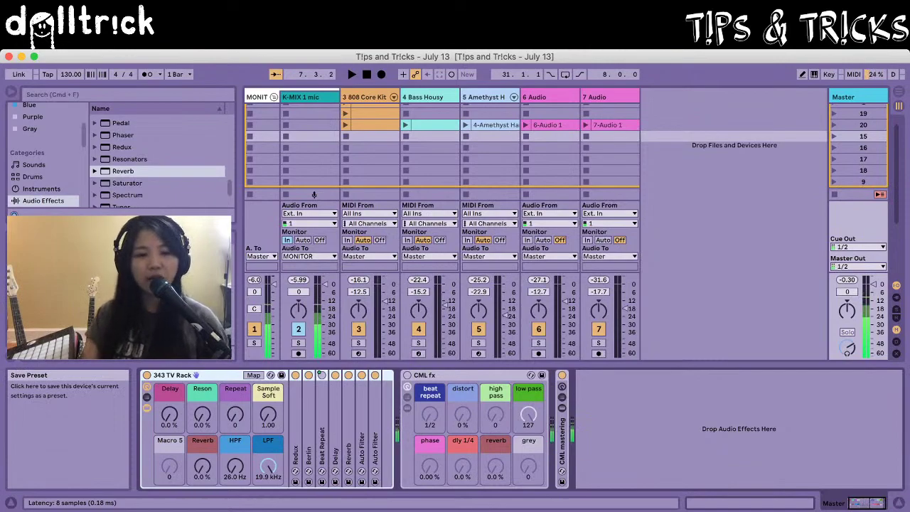
# Save the rack to the User Library as preset 343 TV Rack and load a copy at the end of the Master chain.
pyautogui.click(281, 375)
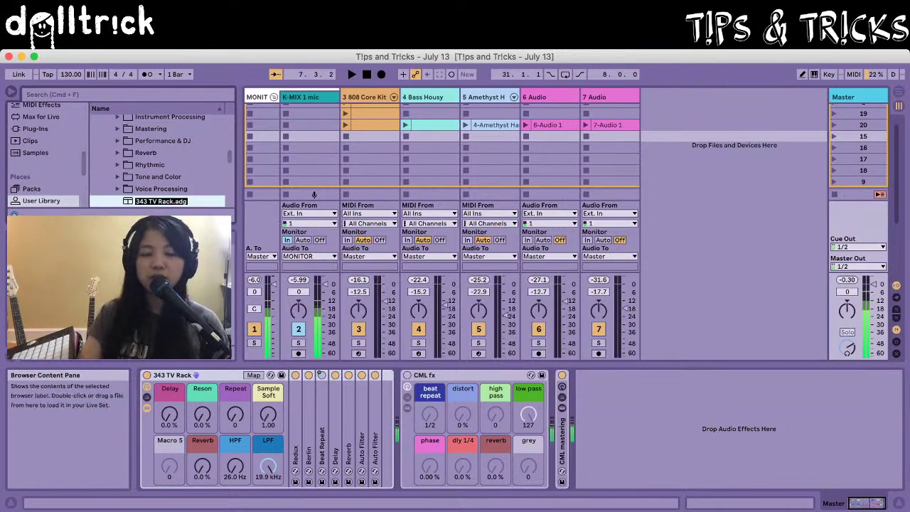
pyautogui.press('Return')
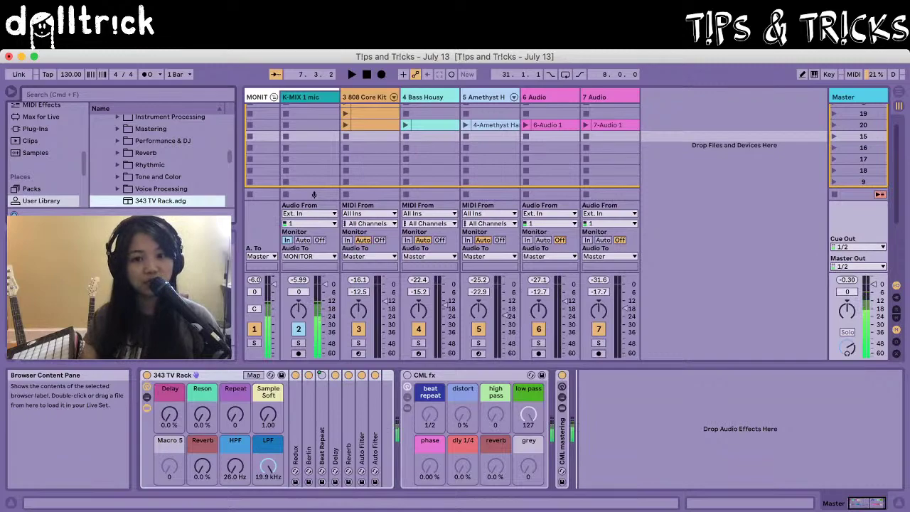
pyautogui.moveTo(161, 201); pyautogui.dragTo(644, 427)
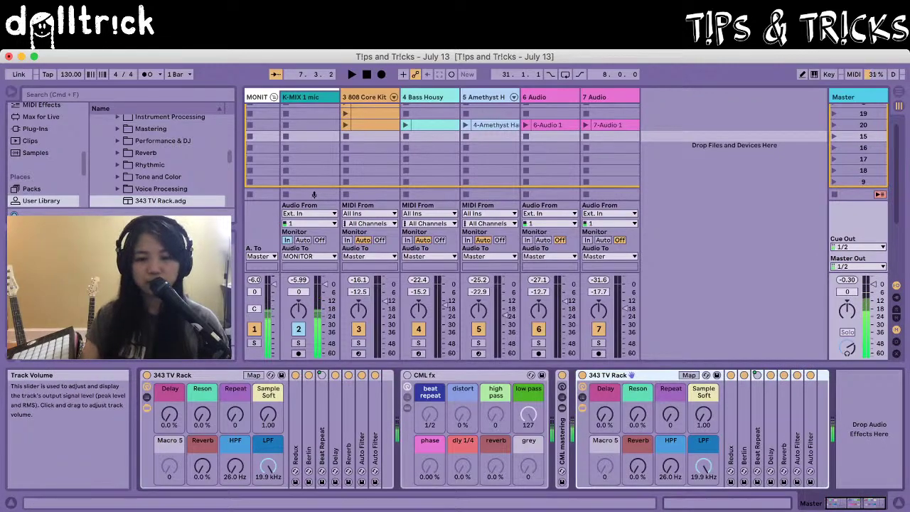
# Delete the original 343 TV Rack and move the loaded copy to the start of the Master chain, before CML fx.
pyautogui.click(194, 376)
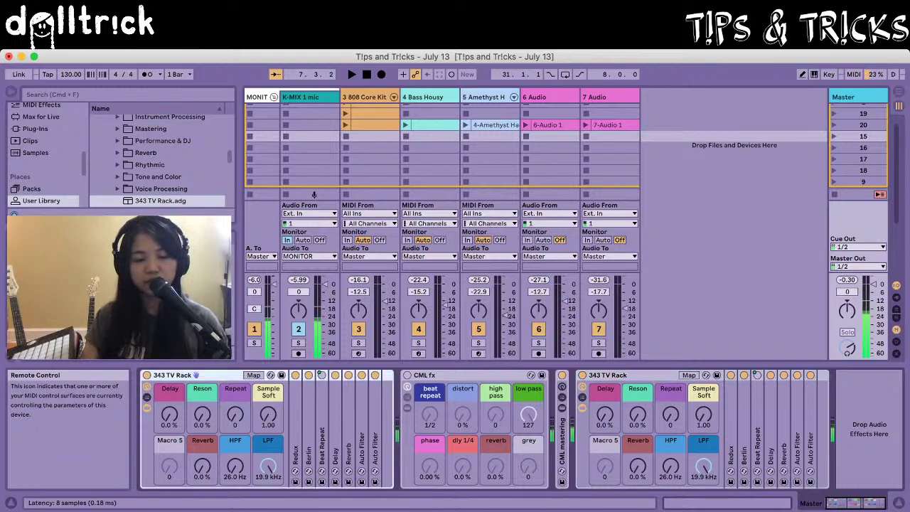
pyautogui.press('Delete')
pyautogui.moveTo(347, 374); pyautogui.dragTo(145, 381)
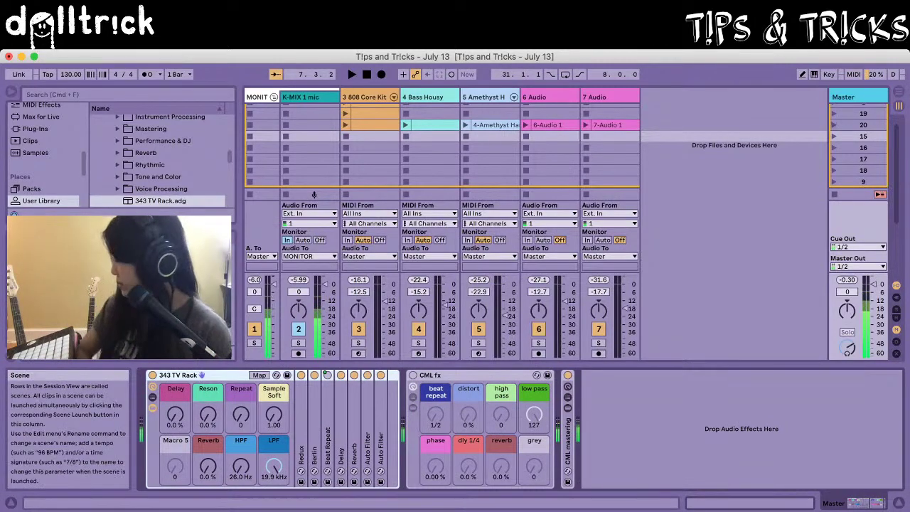
# Play scene 20 to audition the rack live, checking the 6 Audio track's devices and the Master chain, and stop playback.
pyautogui.click(833, 125)
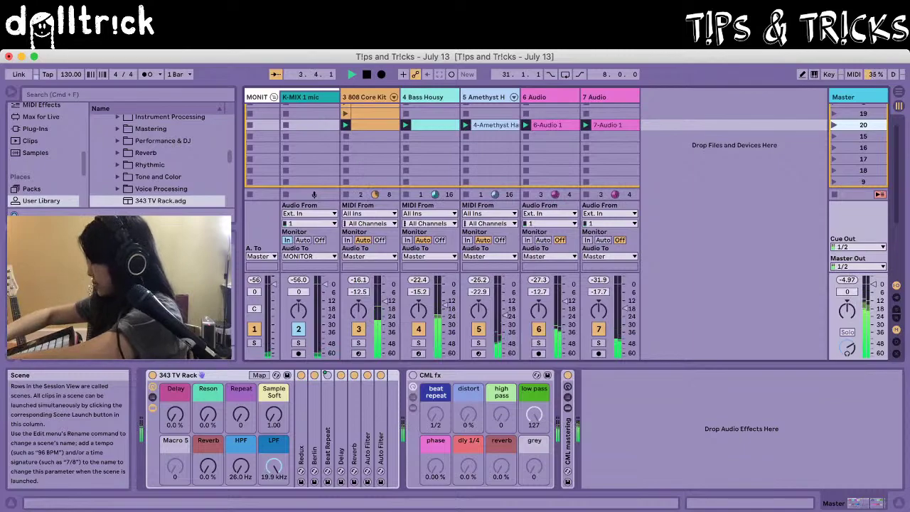
pyautogui.click(551, 125)
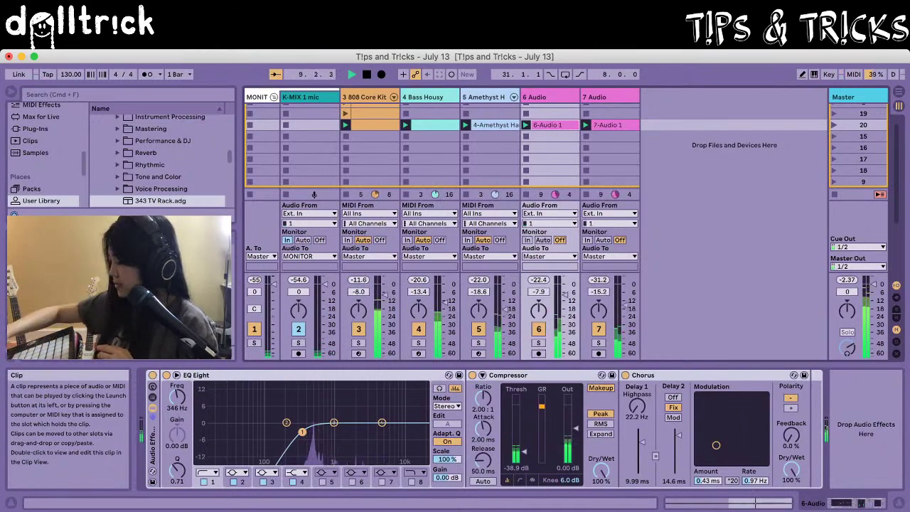
pyautogui.click(858, 213)
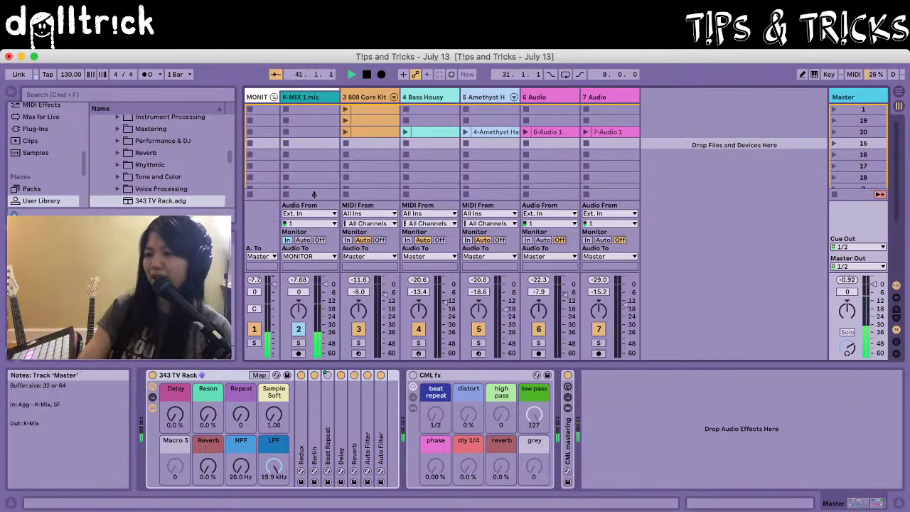
pyautogui.click(366, 74)
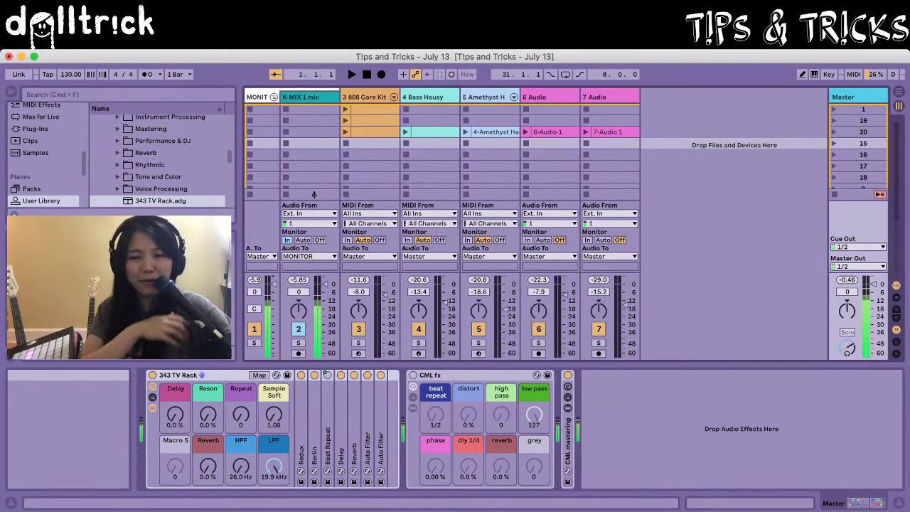
# Save the T!ps and Tr!cks - July 13 Live Set and switch away from it.
pyautogui.press('super+s')
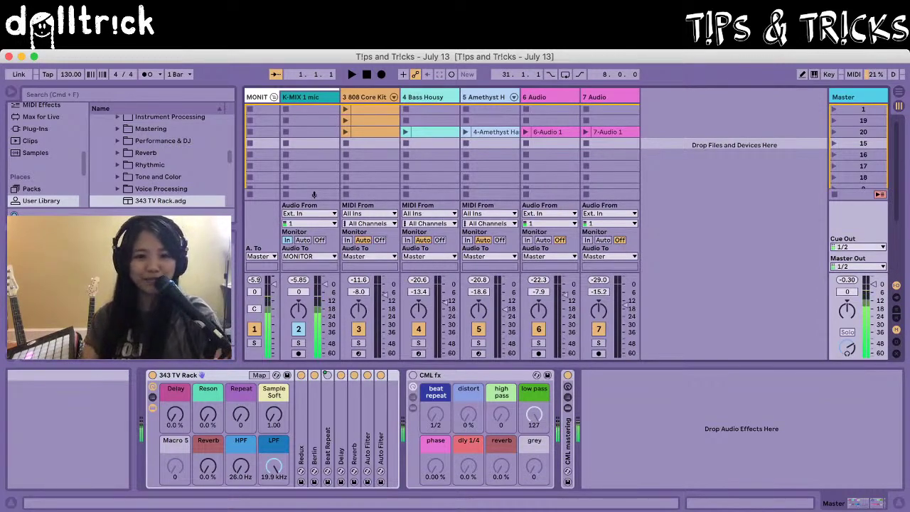
pyautogui.press('super+Tab')
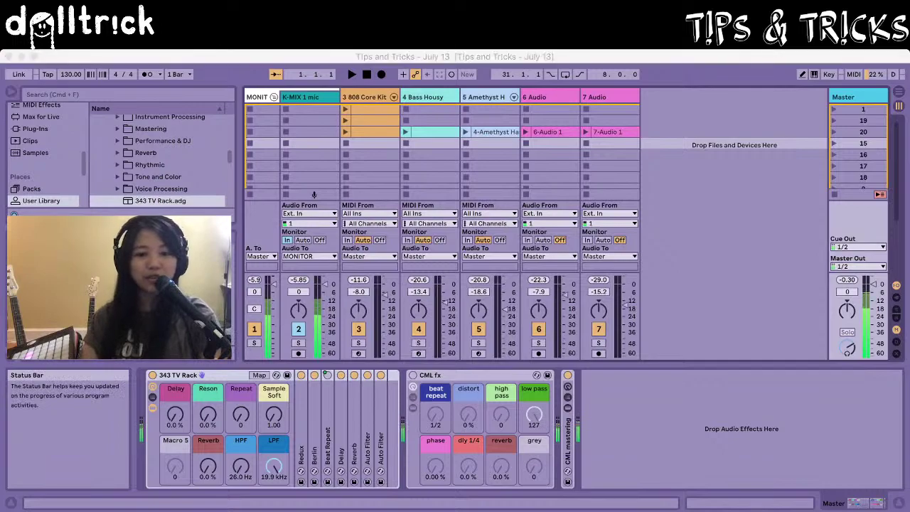